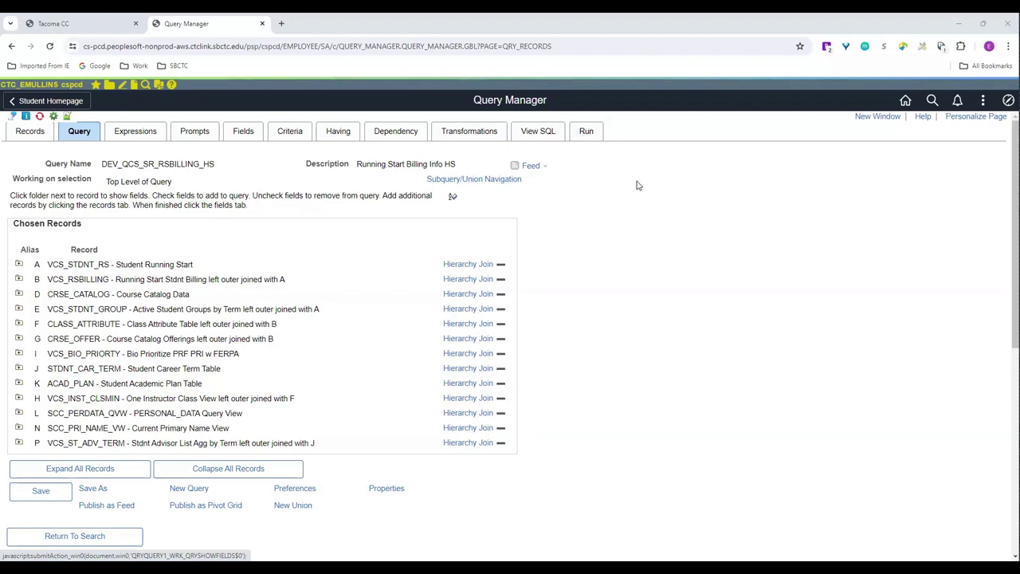
# Open the run prompts for DEV_QCS_SR_RSBILLING_HS and browse the HS District Code lookup without choosing a different code
pyautogui.click(584, 131)
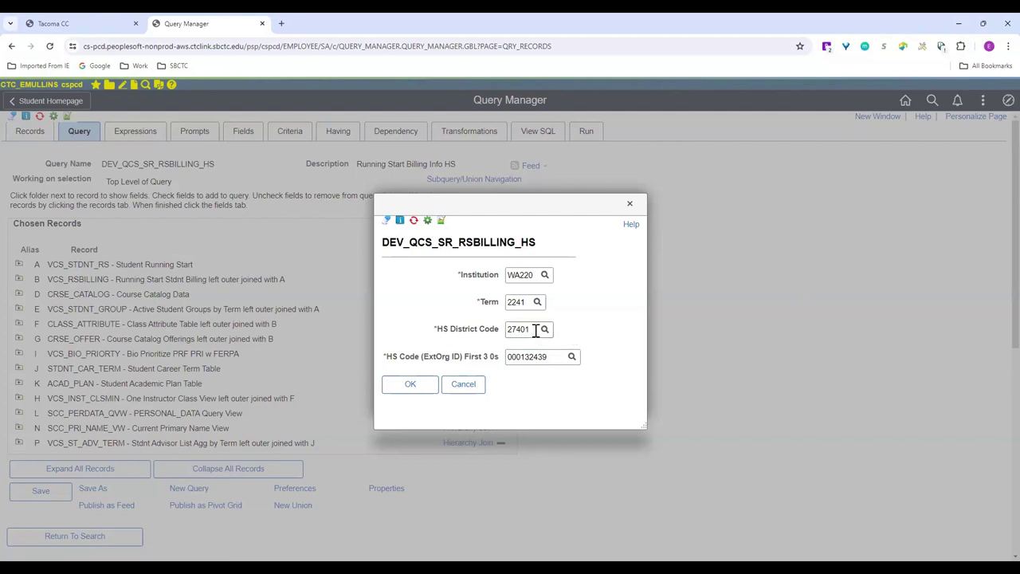
pyautogui.moveTo(536, 331); pyautogui.dragTo(505, 327)
pyautogui.click(538, 333)
pyautogui.click(545, 332)
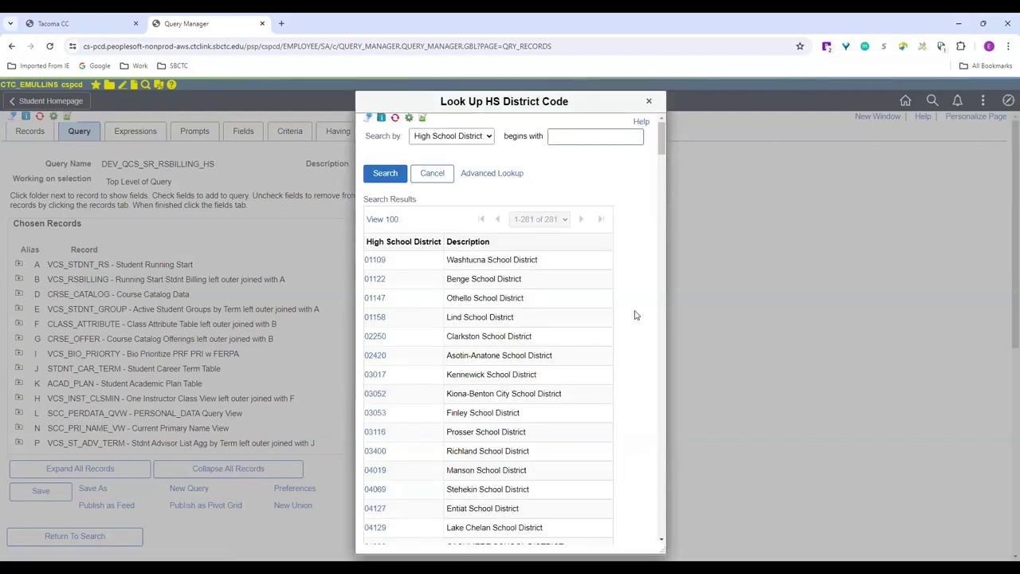
pyautogui.scroll(-2, 450, 363)
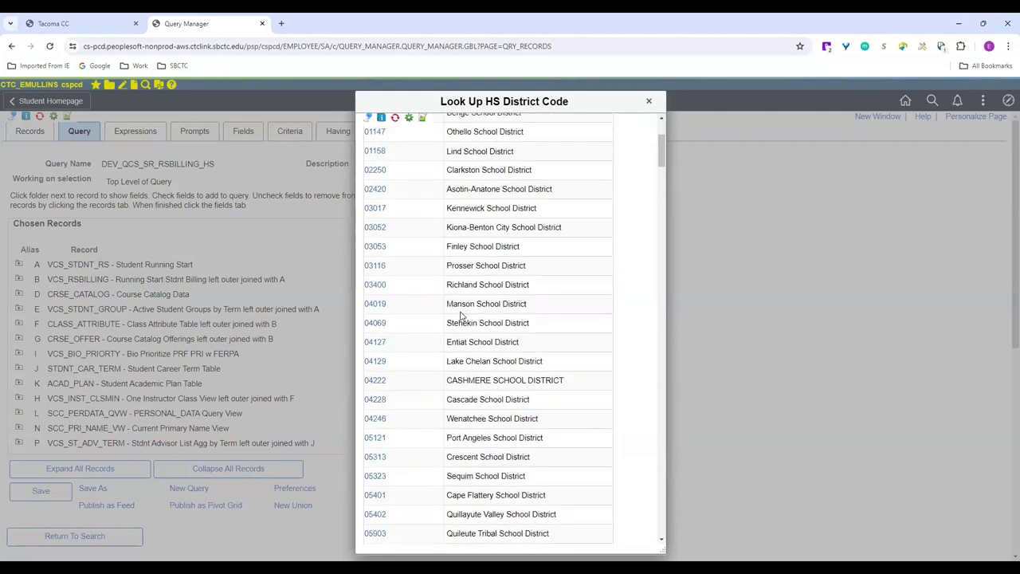
pyautogui.scroll(-2, 461, 316)
pyautogui.scroll(4, 502, 363)
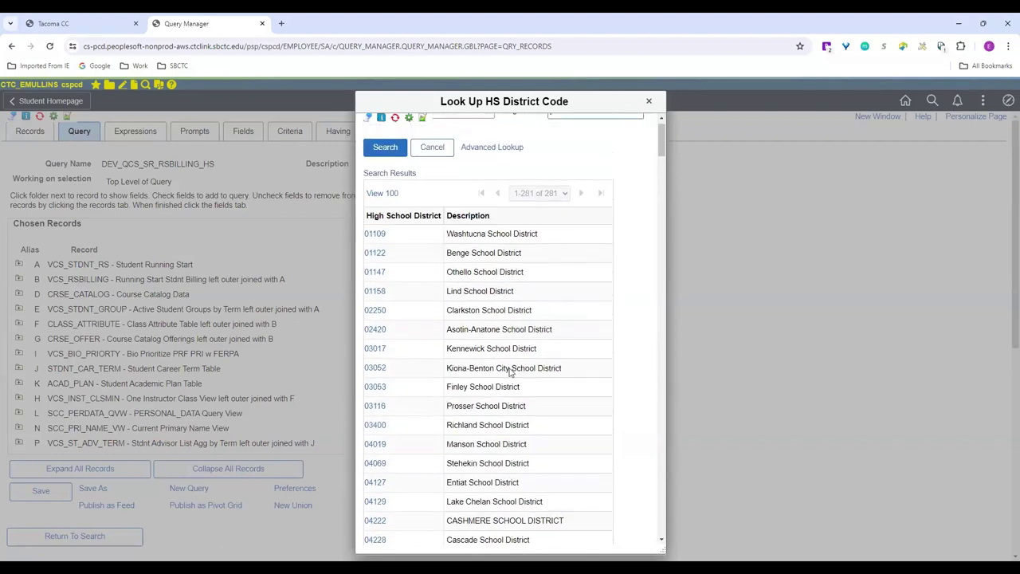
pyautogui.scroll(1, 510, 370)
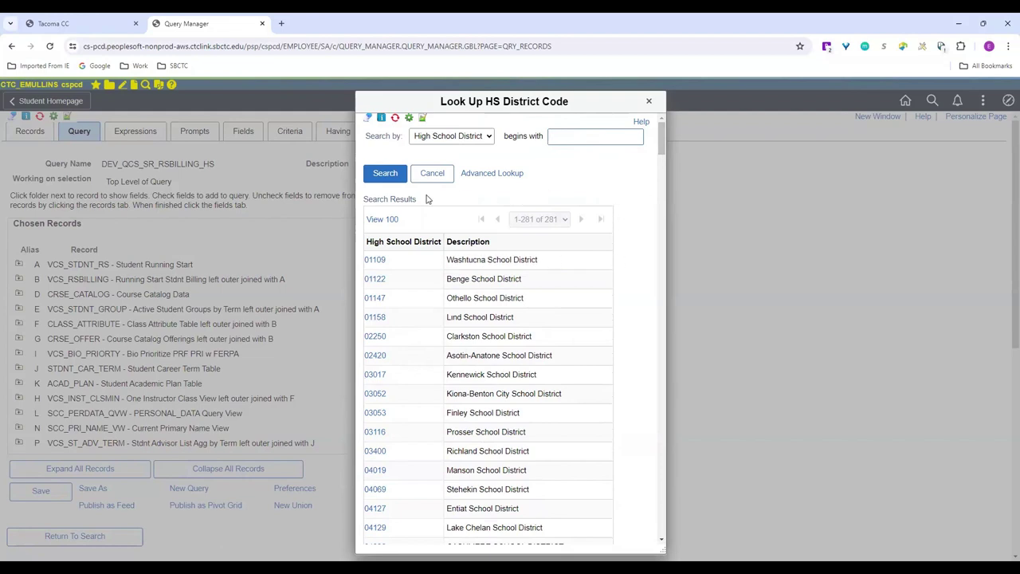
pyautogui.click(648, 101)
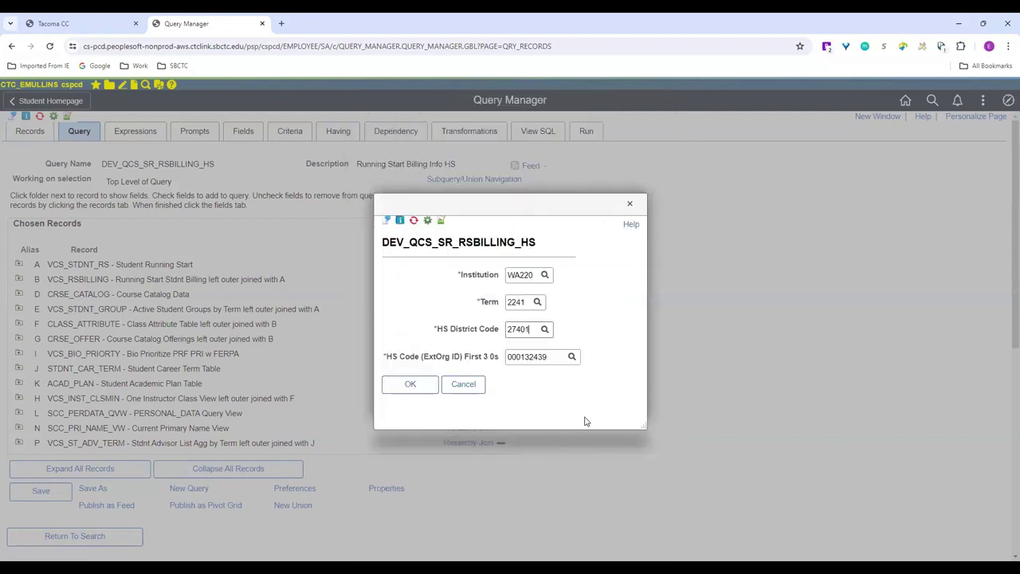
# Review the HS Code (ExtOrg ID) lookup, then run the query for WA220, term 2241, district 27401 and HS code 000132439
pyautogui.click(562, 359)
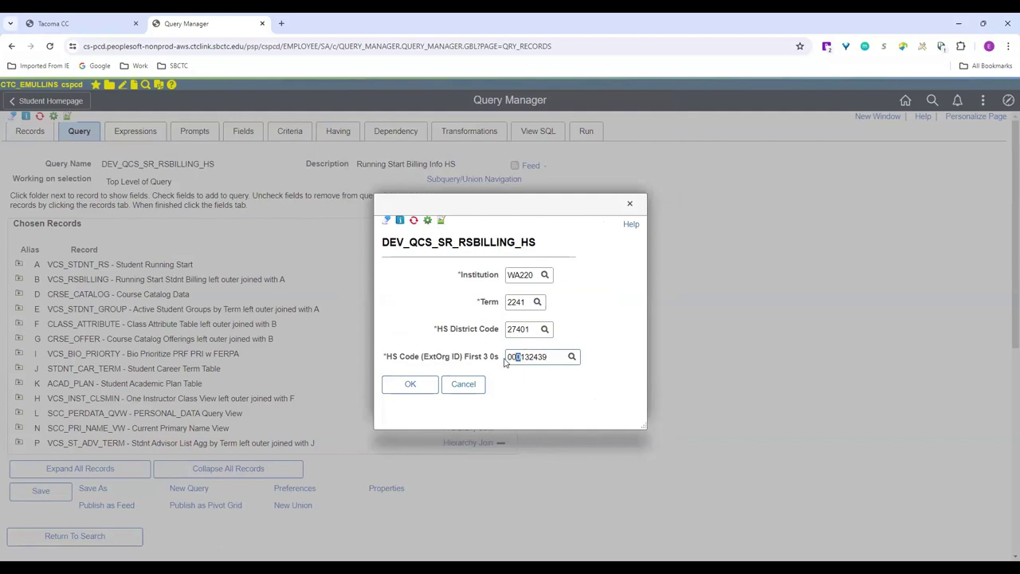
pyautogui.moveTo(506, 359); pyautogui.dragTo(520, 358)
pyautogui.moveTo(521, 358); pyautogui.dragTo(549, 364)
pyautogui.click(583, 328)
pyautogui.click(574, 359)
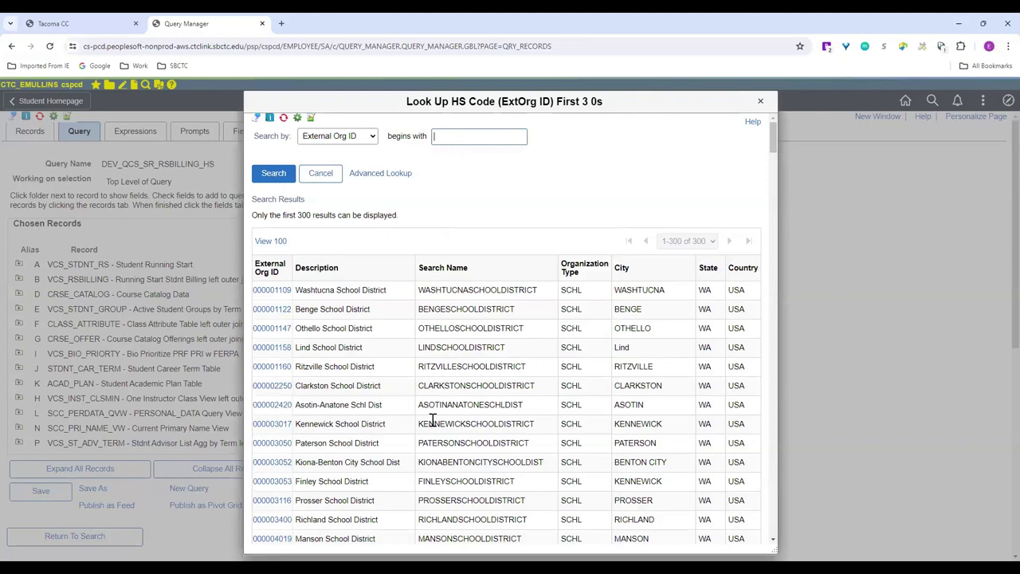
pyautogui.scroll(-1, 429, 295)
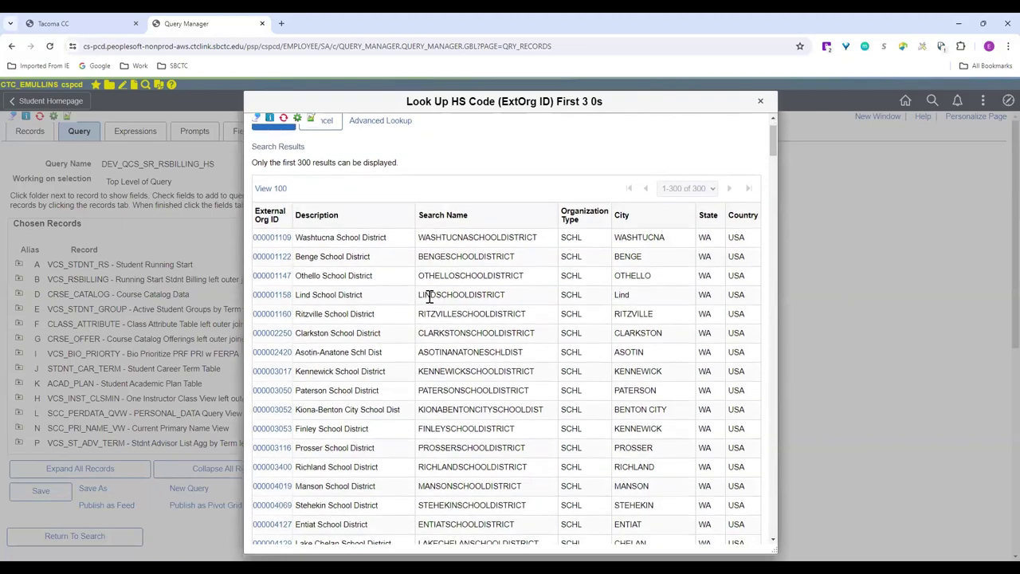
pyautogui.scroll(1, 305, 349)
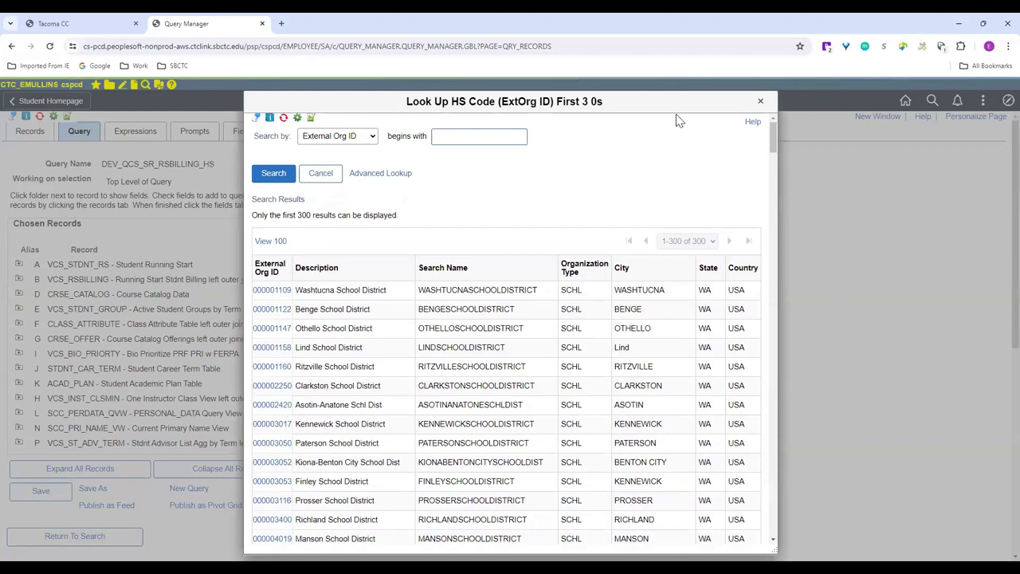
pyautogui.click(760, 103)
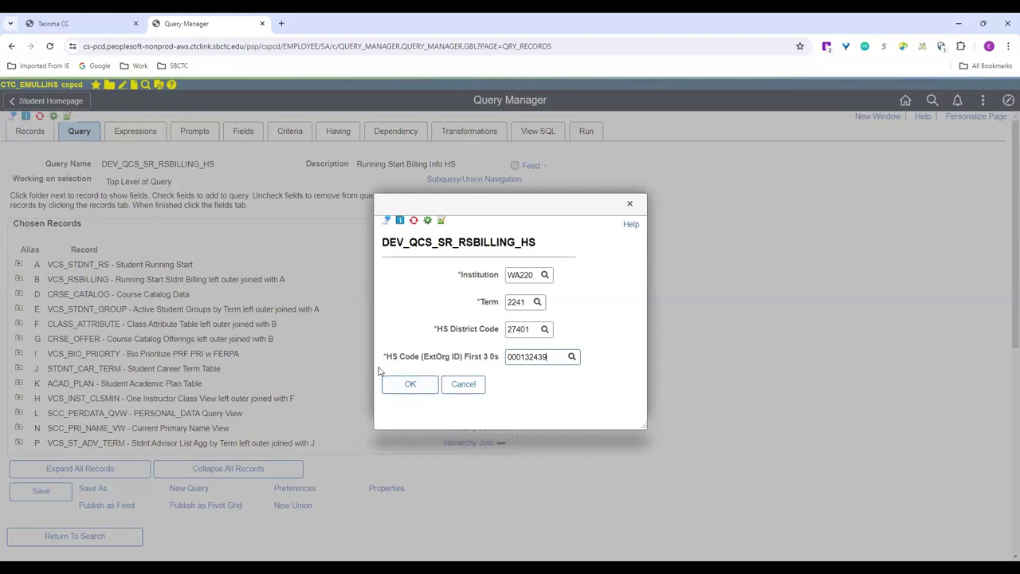
pyautogui.click(422, 385)
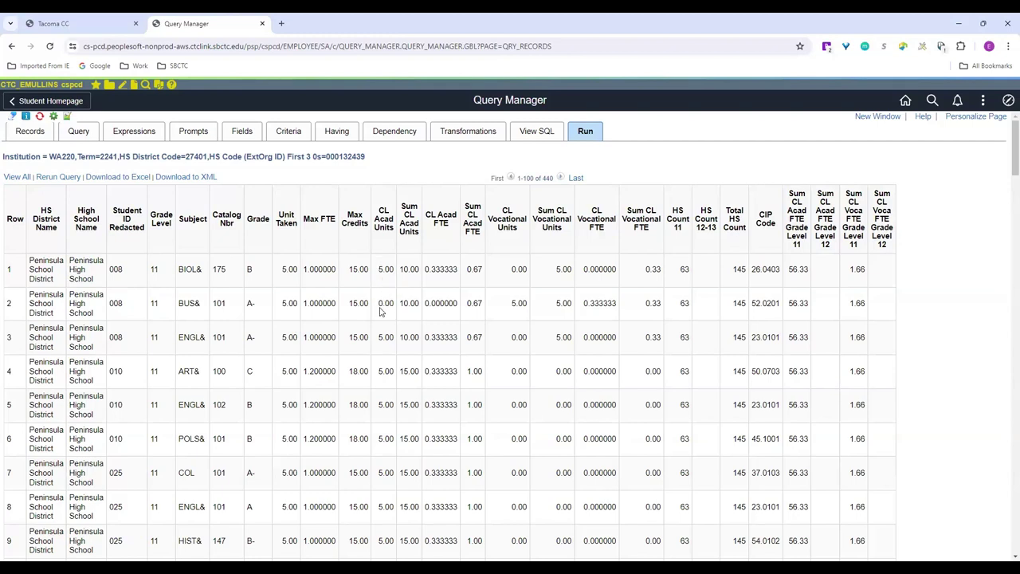
# Examine the CL academic and vocational units against their sum columns for the first student's three classes in the query results
pyautogui.moveTo(378, 306); pyautogui.dragTo(393, 339)
pyautogui.click(405, 279)
pyautogui.moveTo(400, 268); pyautogui.dragTo(420, 268)
pyautogui.click(408, 299)
pyautogui.moveTo(401, 339); pyautogui.dragTo(418, 341)
pyautogui.click(413, 286)
pyautogui.doubleClick(519, 303)
pyautogui.click(556, 300)
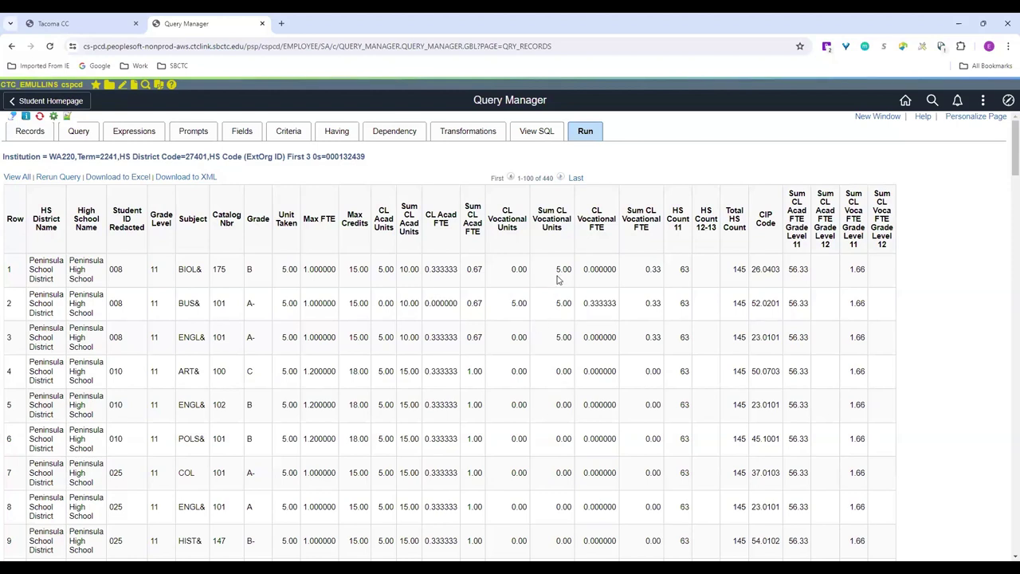
pyautogui.tripleClick(539, 206)
pyautogui.click(558, 275)
# Compare the HS Count 11, HS Count 12-13 and Total HS Count columns between grade 11 and grade 12 rows
pyautogui.moveTo(676, 212); pyautogui.dragTo(740, 242)
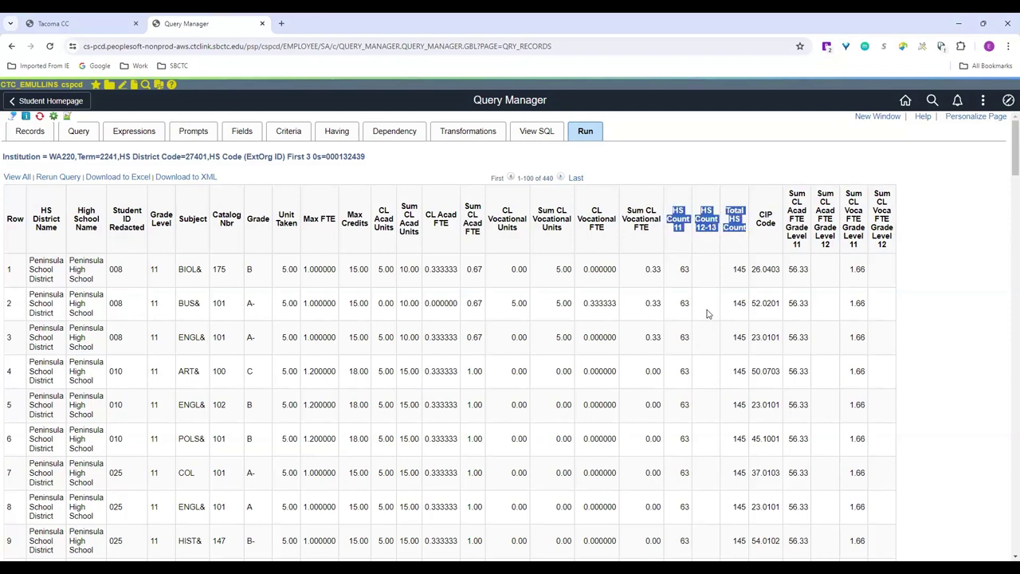
pyautogui.scroll(-5, 711, 321)
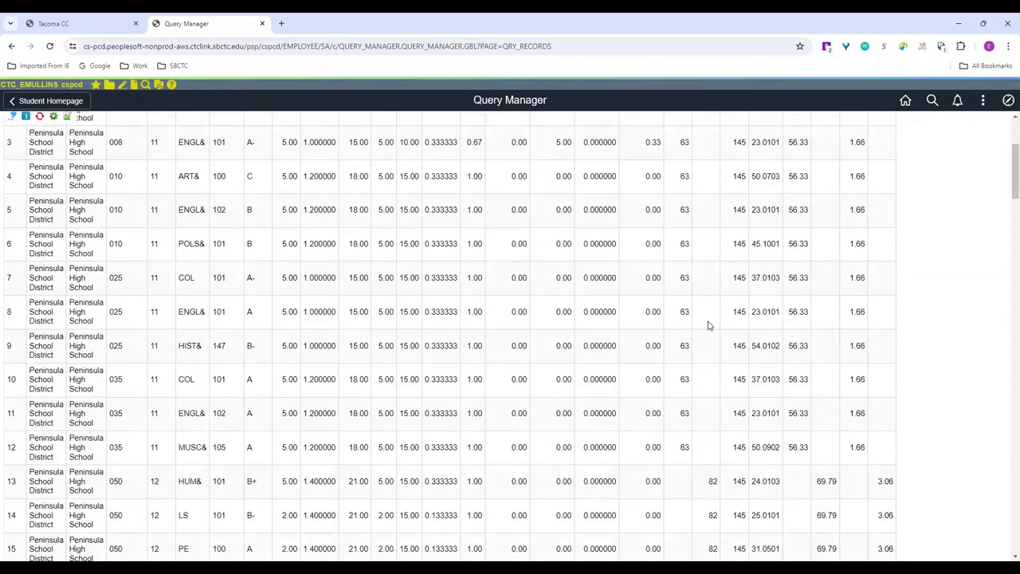
pyautogui.scroll(-2, 694, 263)
pyautogui.scroll(2, 702, 319)
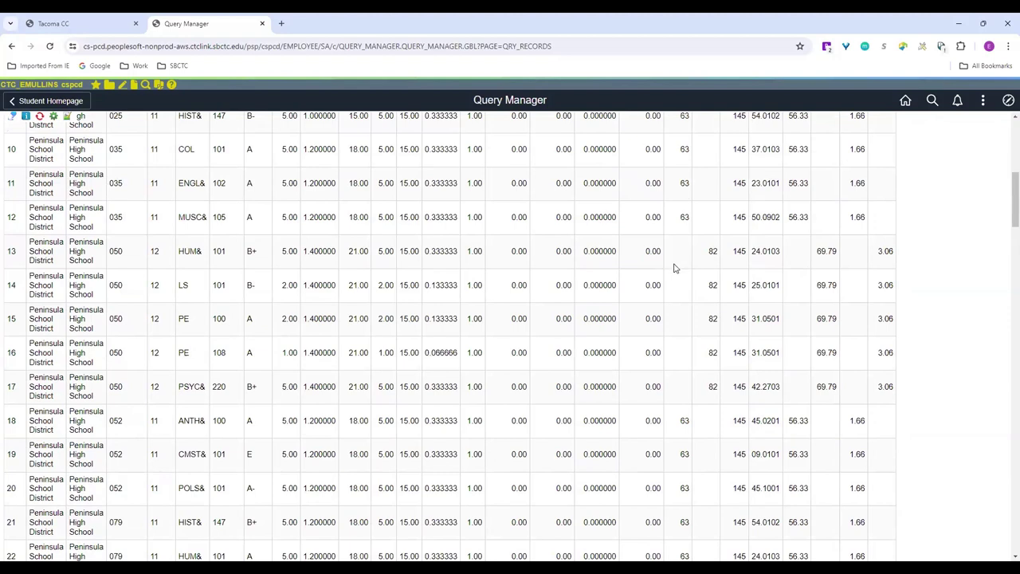
pyautogui.moveTo(676, 268)
pyautogui.mouseDown()
pyautogui.moveTo(688, 301)
pyautogui.moveTo(690, 268)
pyautogui.mouseUp()
pyautogui.doubleClick(714, 252)
pyautogui.scroll(4, 728, 263)
pyautogui.scroll(4, 728, 263)
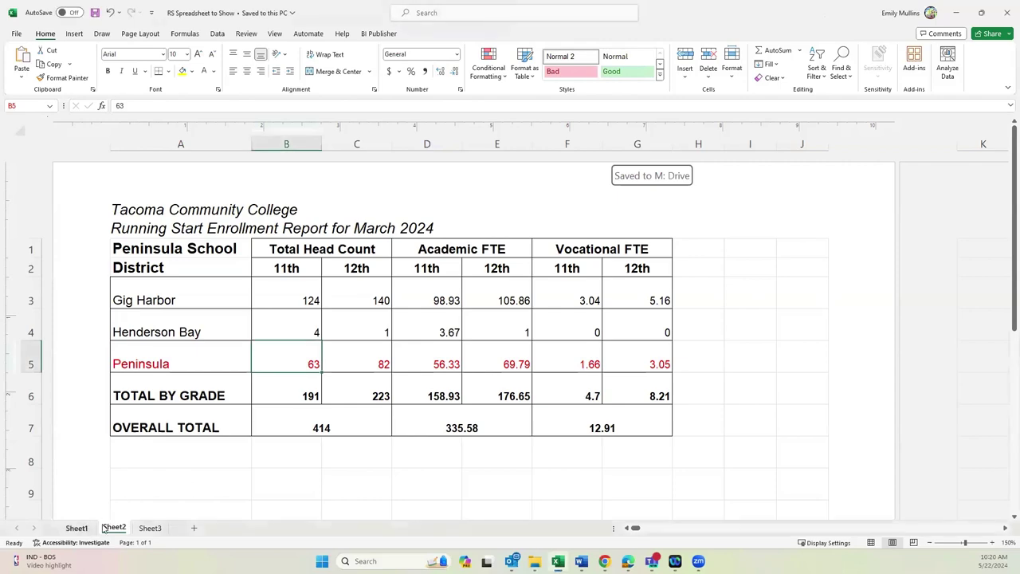
# Switch to the RS Spreadsheet to Show workbook in Excel and inspect the CL Acad Units subtotal in row 5 of Sheet1
pyautogui.click(76, 527)
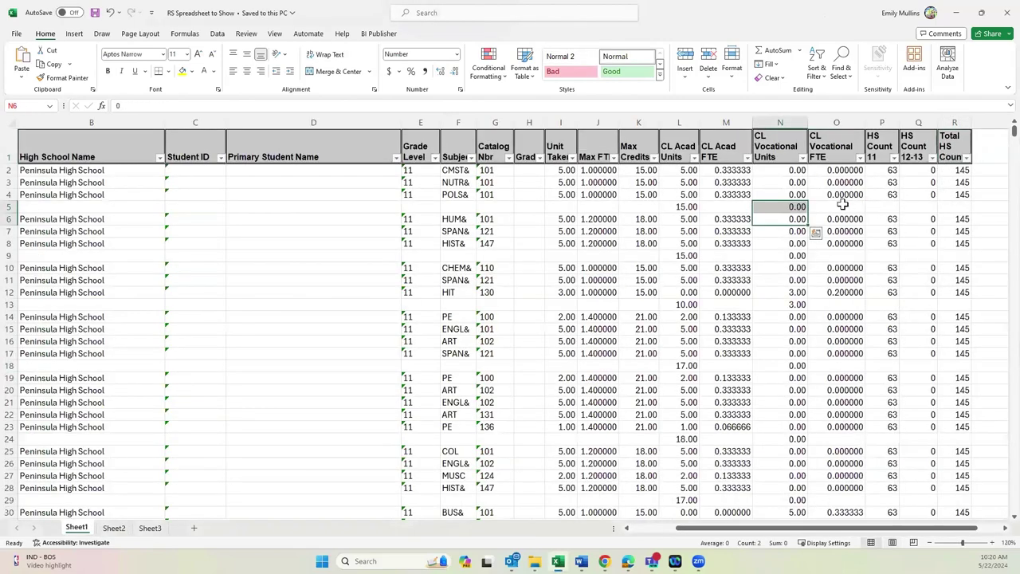
pyautogui.click(829, 207)
pyautogui.moveTo(761, 533); pyautogui.dragTo(800, 542)
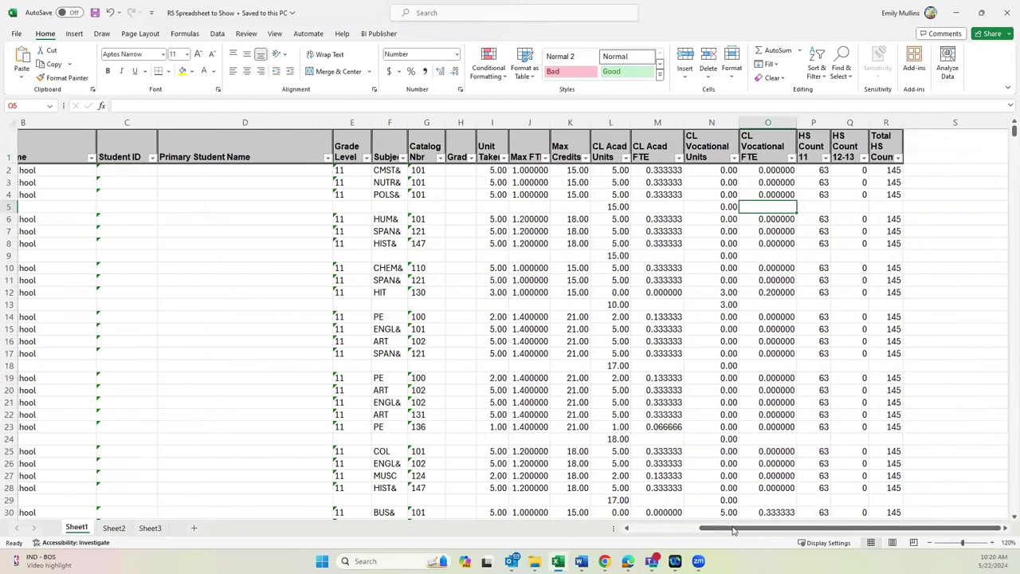
pyautogui.moveTo(735, 532); pyautogui.dragTo(663, 533)
pyautogui.click(750, 206)
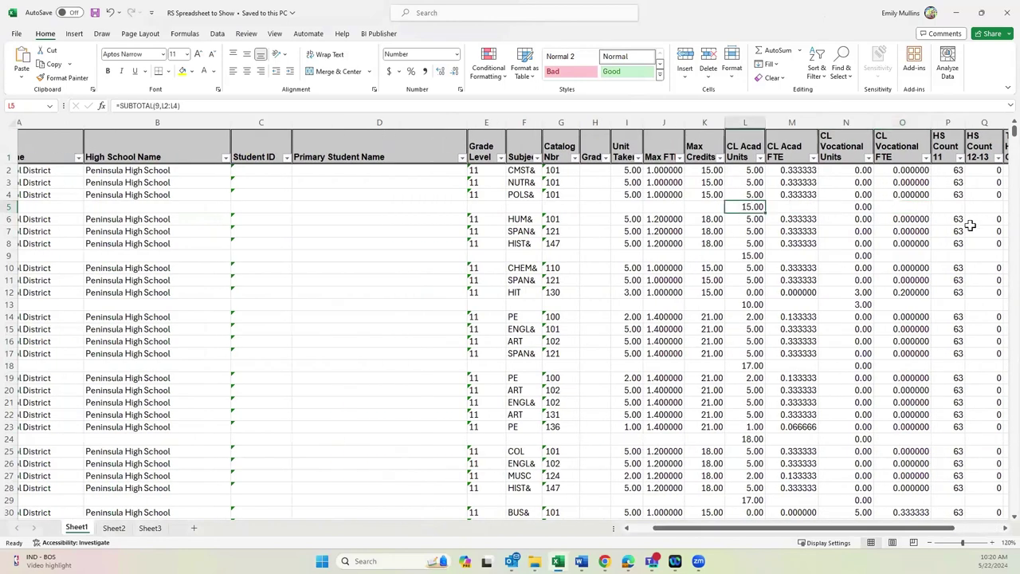
pyautogui.click(10, 207)
pyautogui.moveTo(773, 533); pyautogui.dragTo(843, 534)
pyautogui.click(614, 206)
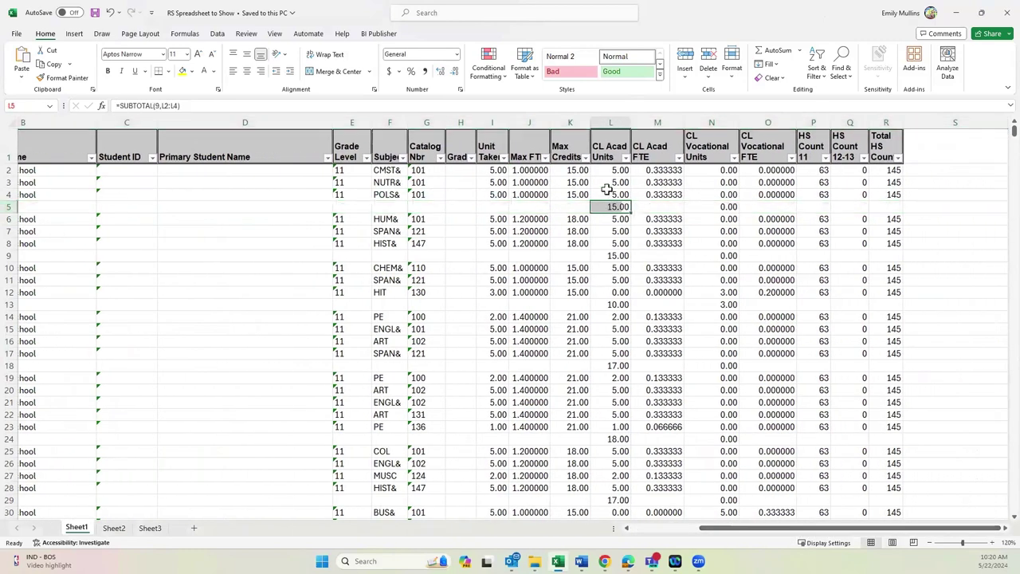
pyautogui.moveTo(611, 170); pyautogui.dragTo(614, 196)
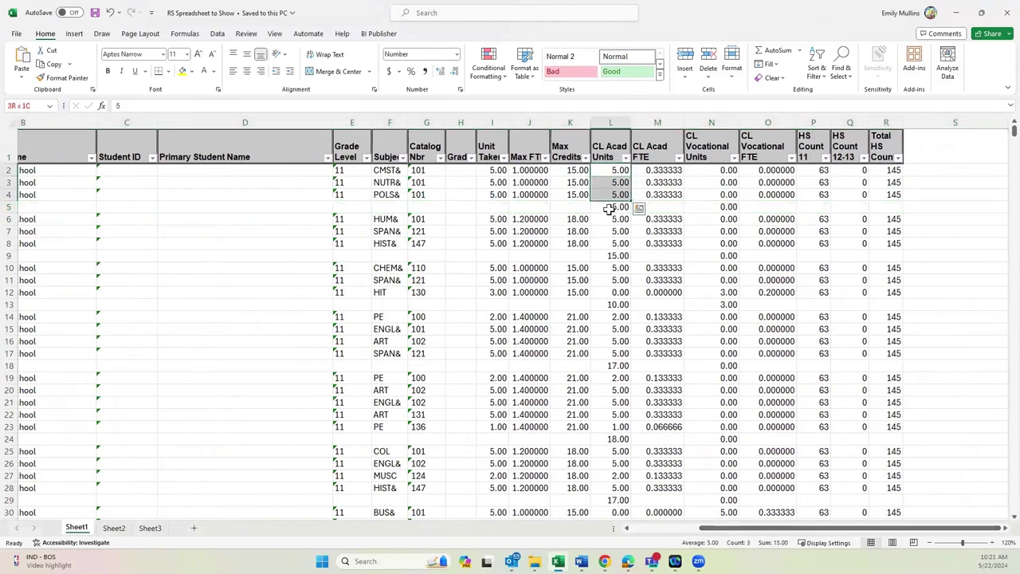
pyautogui.click(609, 208)
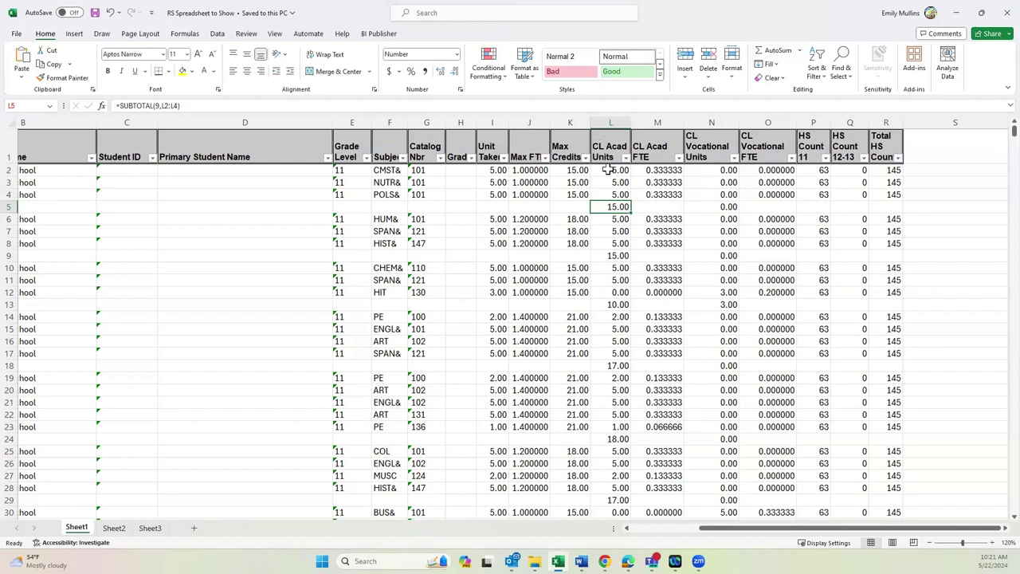
pyautogui.click(615, 194)
# Inspect the CL Vocational Units subtotal in row 5, glance at the Query Manager results in Chrome, and return to Excel
pyautogui.moveTo(705, 170); pyautogui.dragTo(709, 196)
pyautogui.click(708, 207)
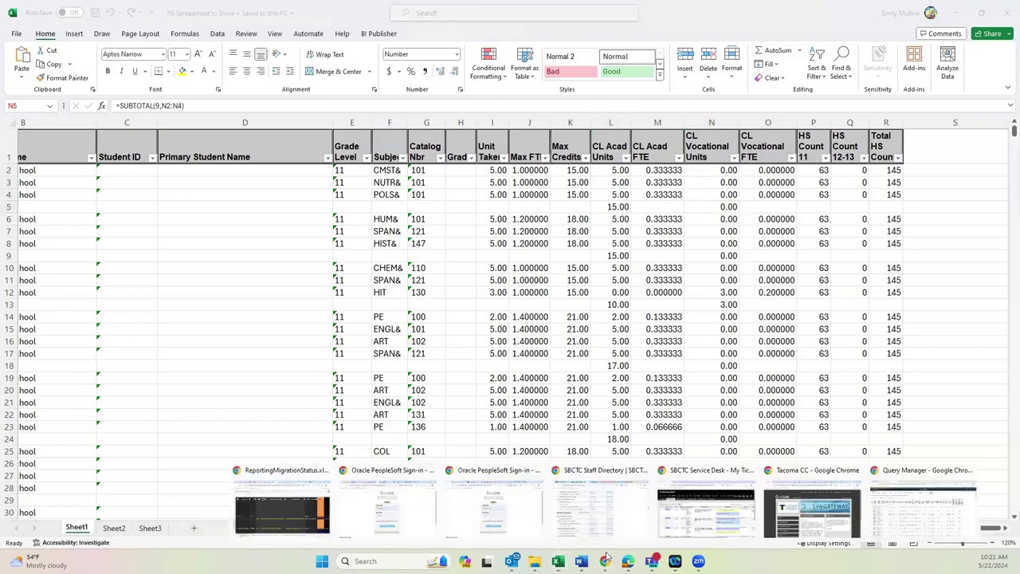
pyautogui.click(936, 507)
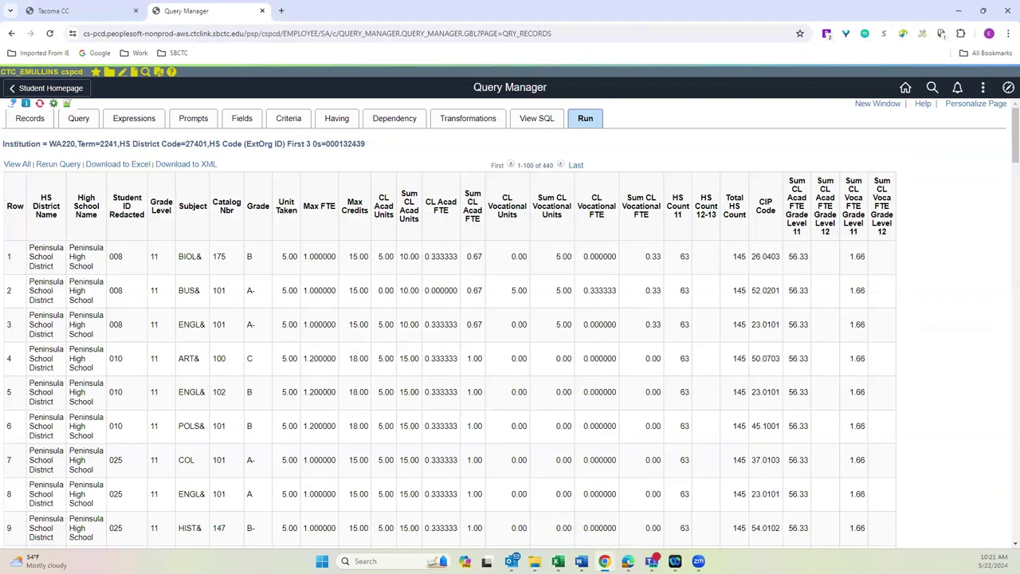
pyautogui.click(558, 561)
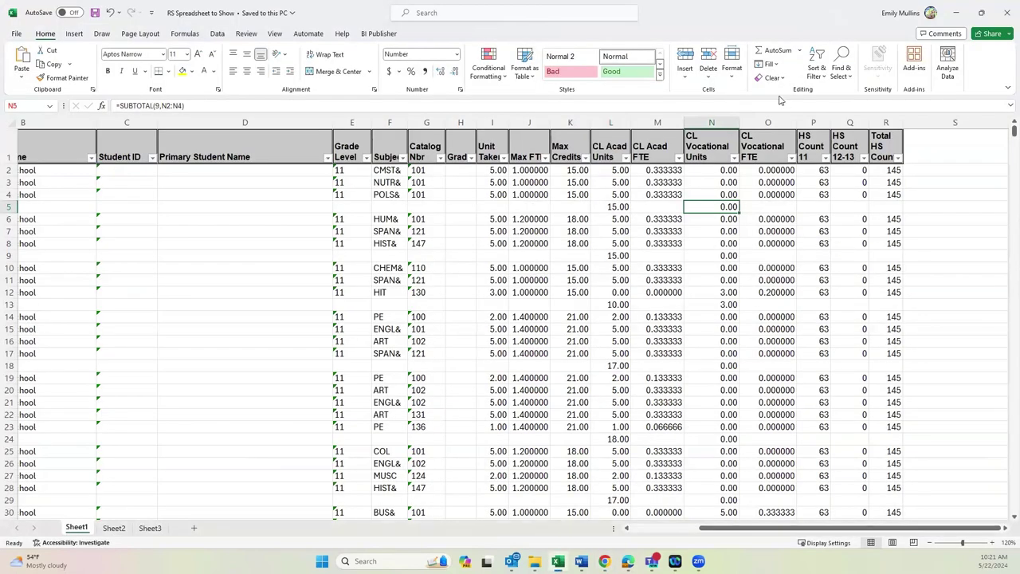
# Examine the HS Count 11, HS Count 12-13 and Total HS Count columns on Sheet1, focusing on the 12-13 count
pyautogui.click(814, 123)
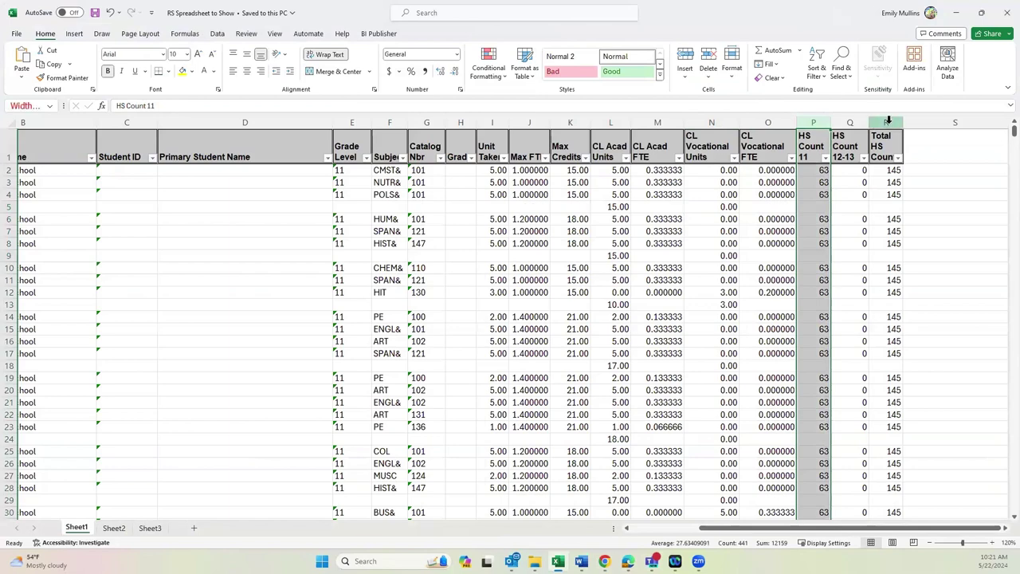
pyautogui.keyDown('shift'); pyautogui.click(888, 123); pyautogui.keyUp('shift')
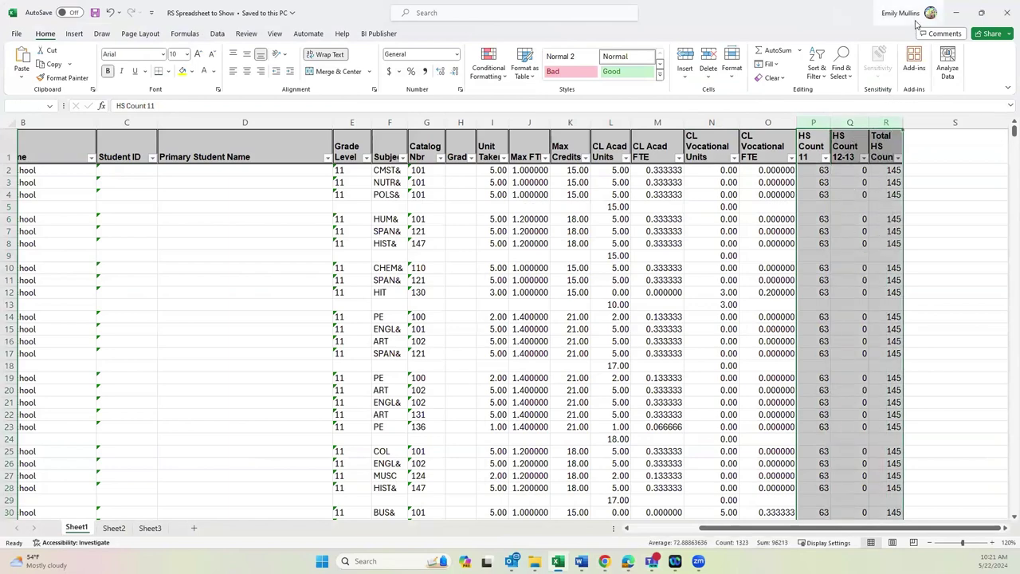
pyautogui.click(849, 146)
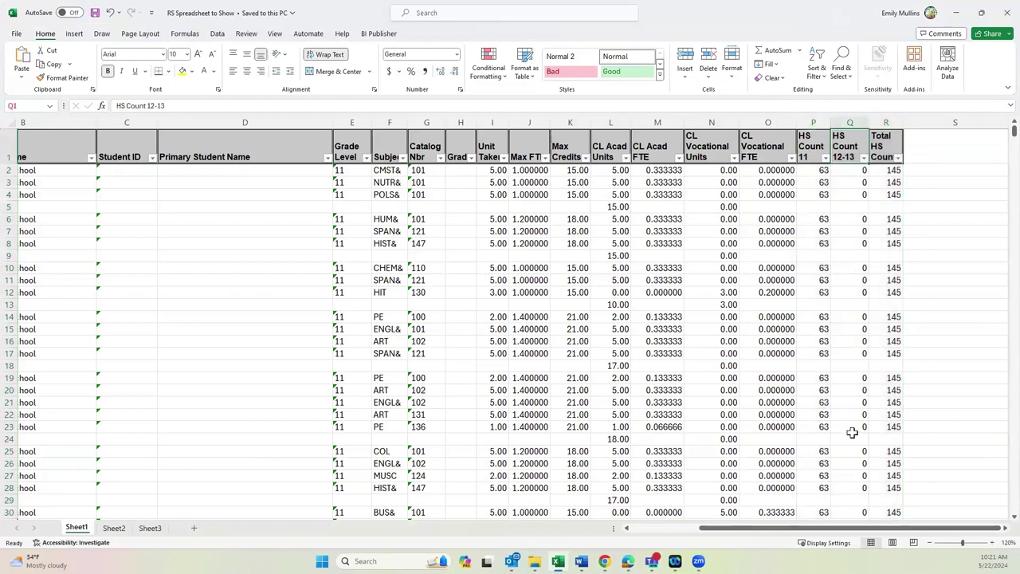
pyautogui.scroll(-2, 861, 235)
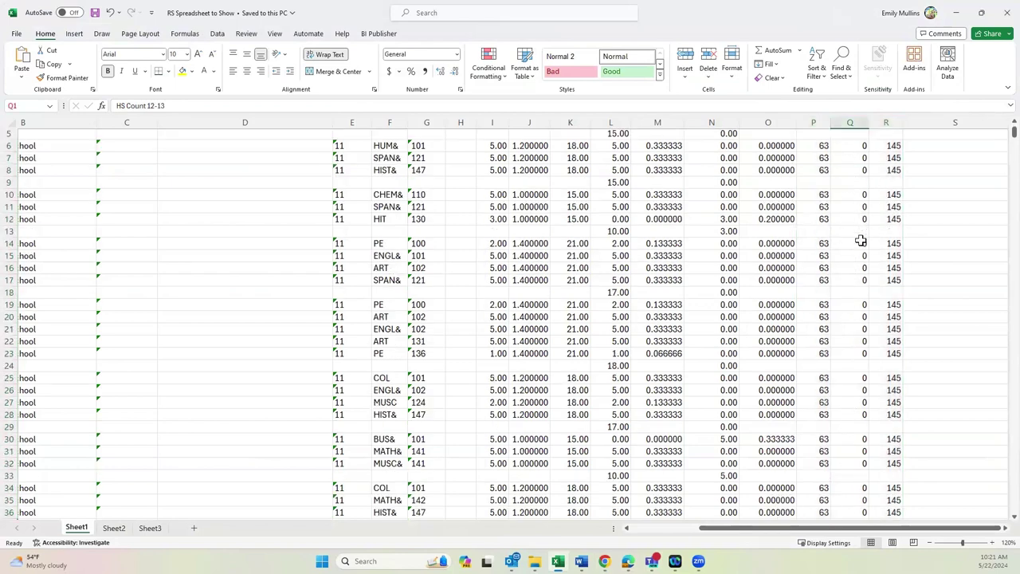
pyautogui.scroll(2, 862, 240)
pyautogui.scroll(-1, 861, 240)
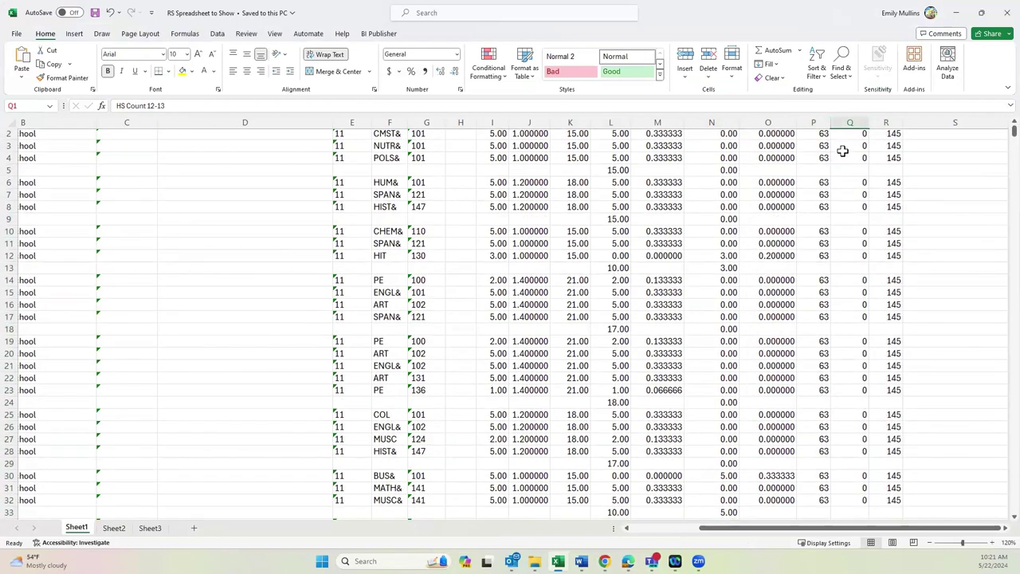
pyautogui.scroll(-1, 845, 212)
pyautogui.scroll(2, 846, 212)
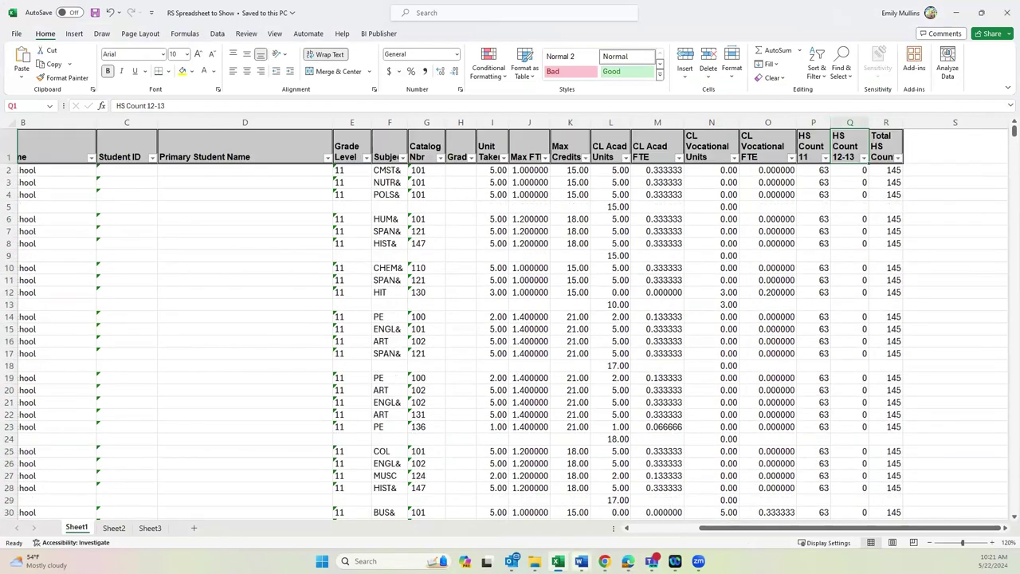
# Switch back to Query Manager in Chrome and check the HS Count 12-13 column for the grade 12 rows
pyautogui.moveTo(605, 561)
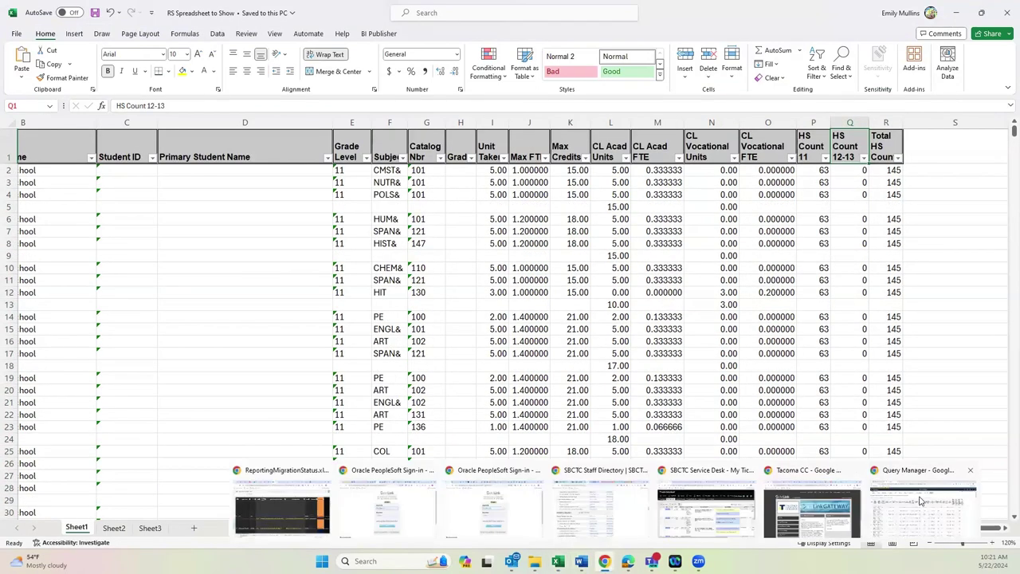
pyautogui.click(921, 501)
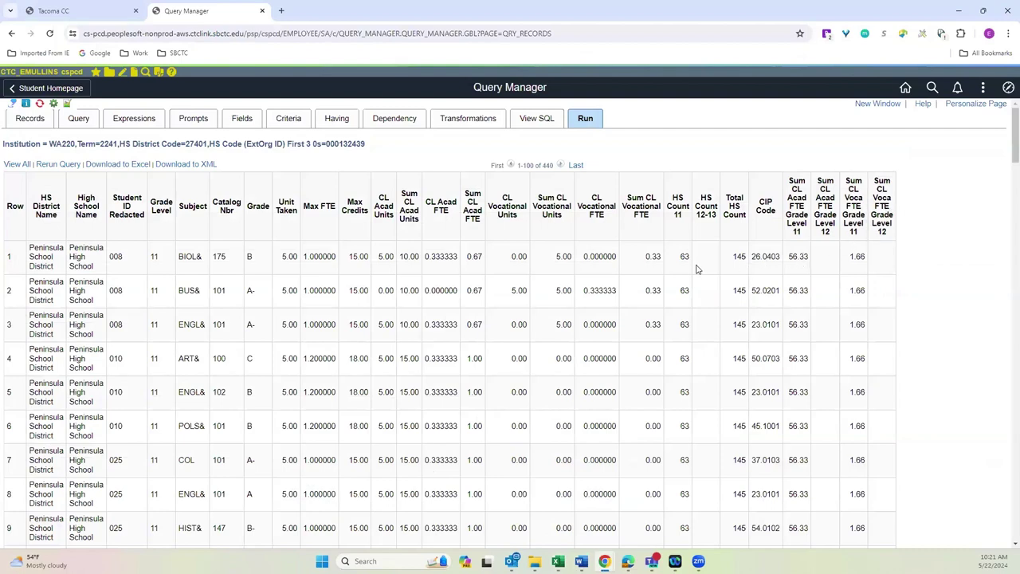
pyautogui.scroll(-5, 696, 269)
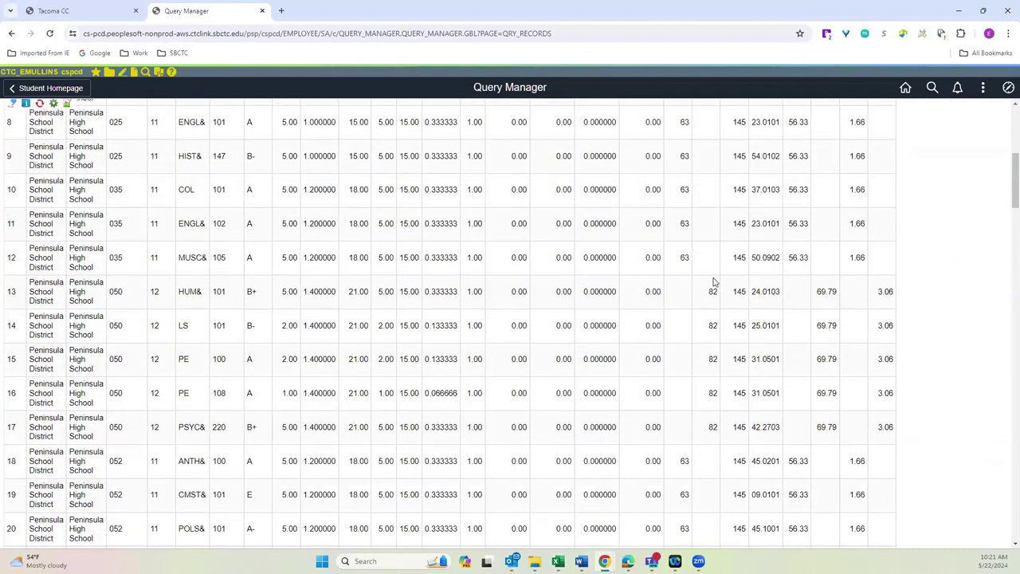
# Return to the top of the query results, switch to Sheet2 in Excel, and check the Peninsula row's 11th and 12th grade head counts
pyautogui.scroll(1, 708, 421)
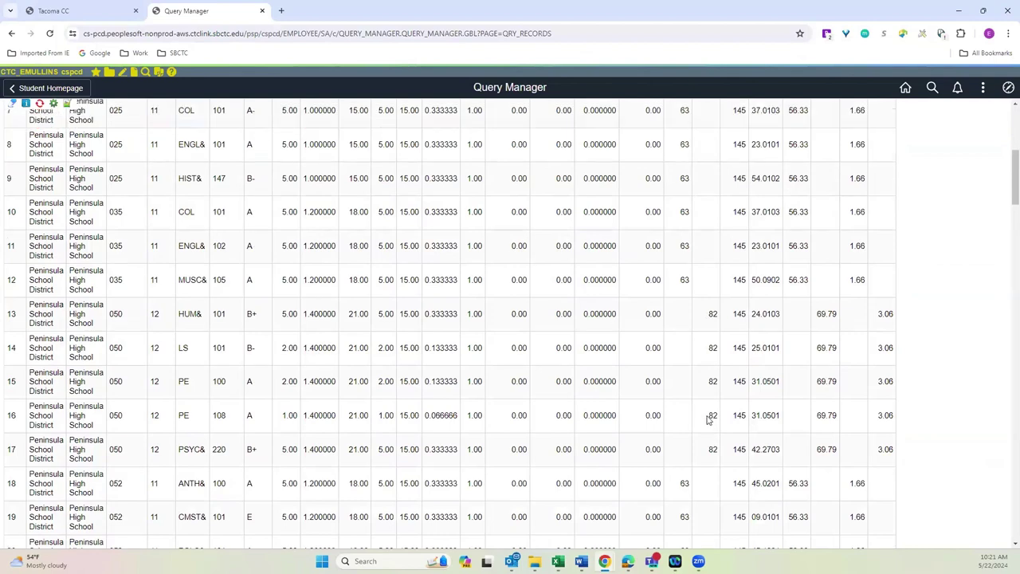
pyautogui.scroll(4, 708, 421)
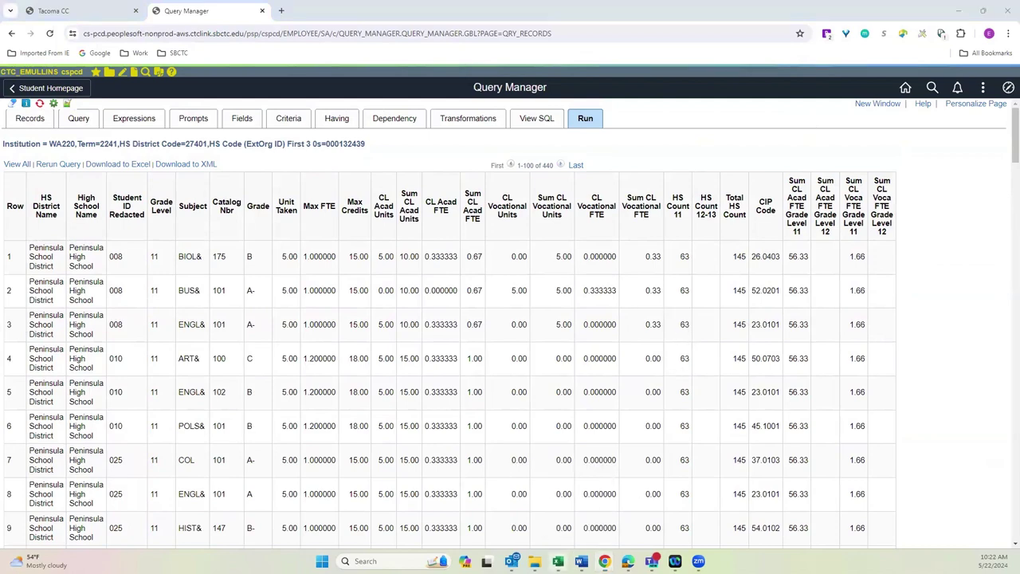
pyautogui.click(558, 562)
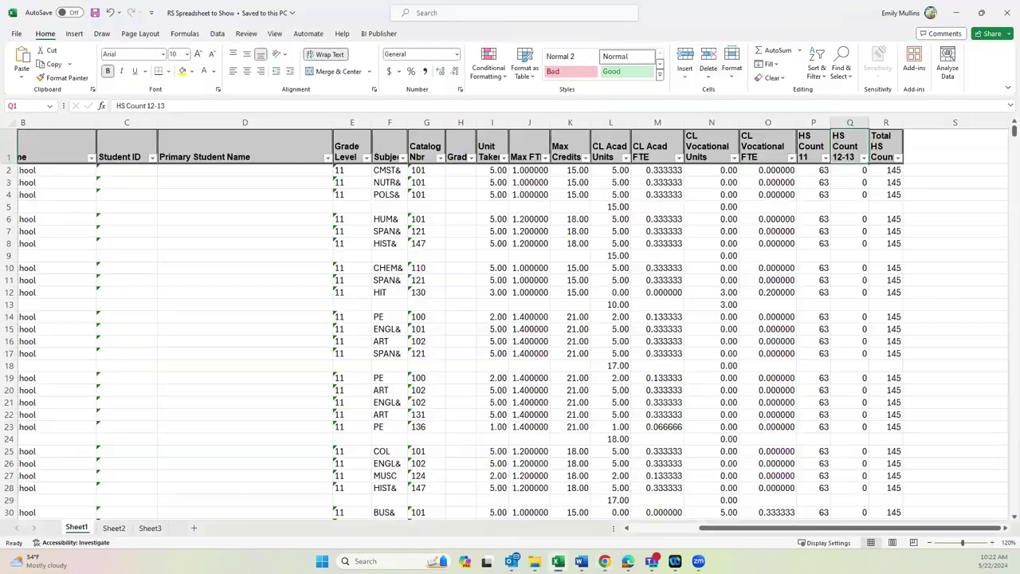
pyautogui.click(114, 527)
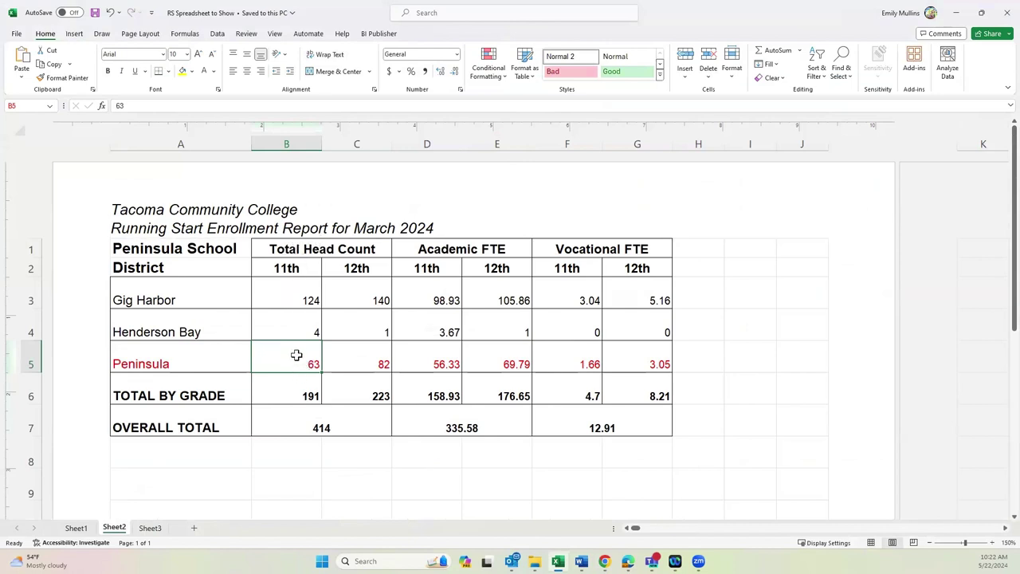
pyautogui.click(370, 364)
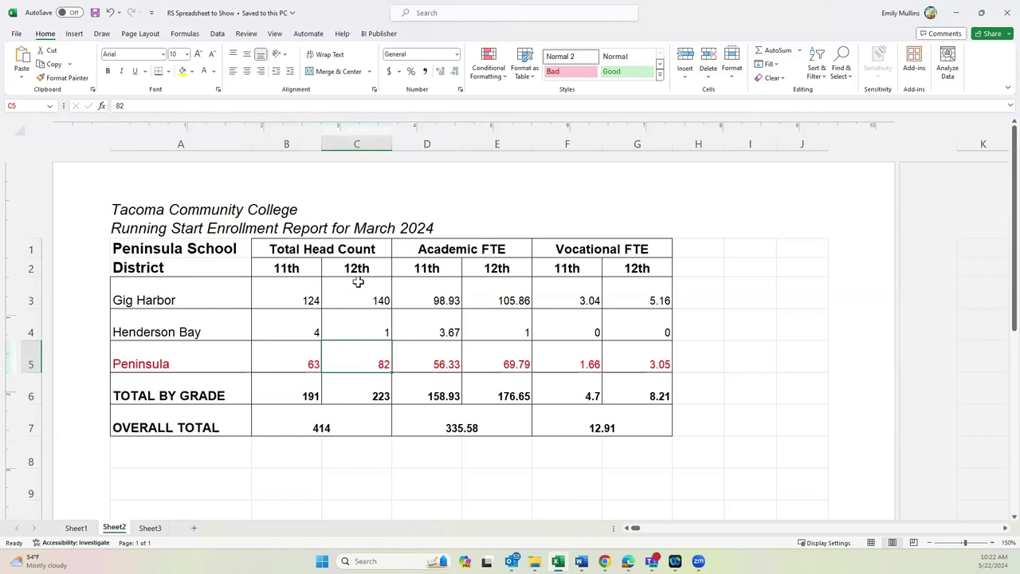
pyautogui.moveTo(294, 358); pyautogui.dragTo(335, 357)
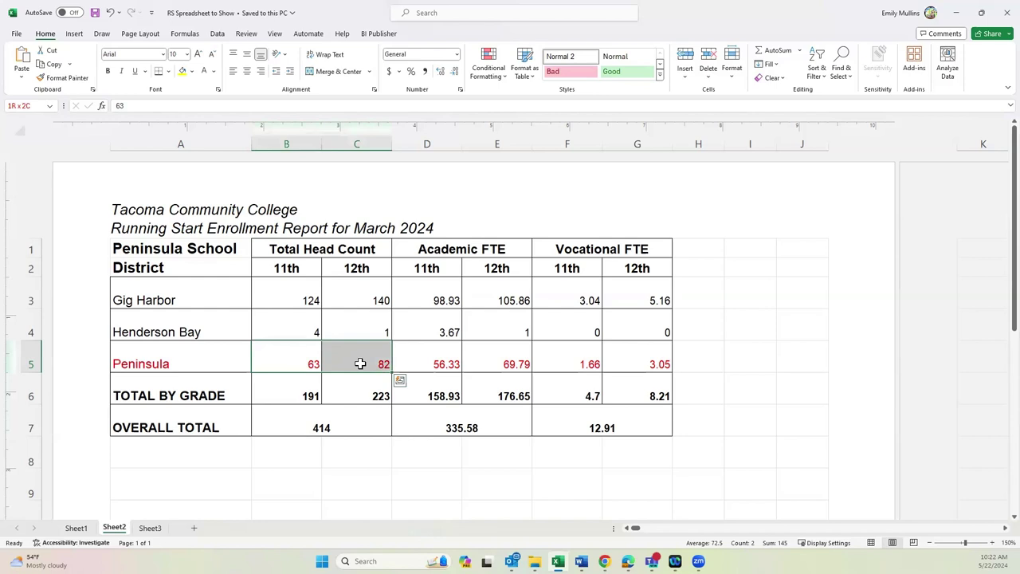
# Inspect how the TOTAL BY GRADE head counts for 11th and 12th grade add up the three schools' values
pyautogui.click(287, 385)
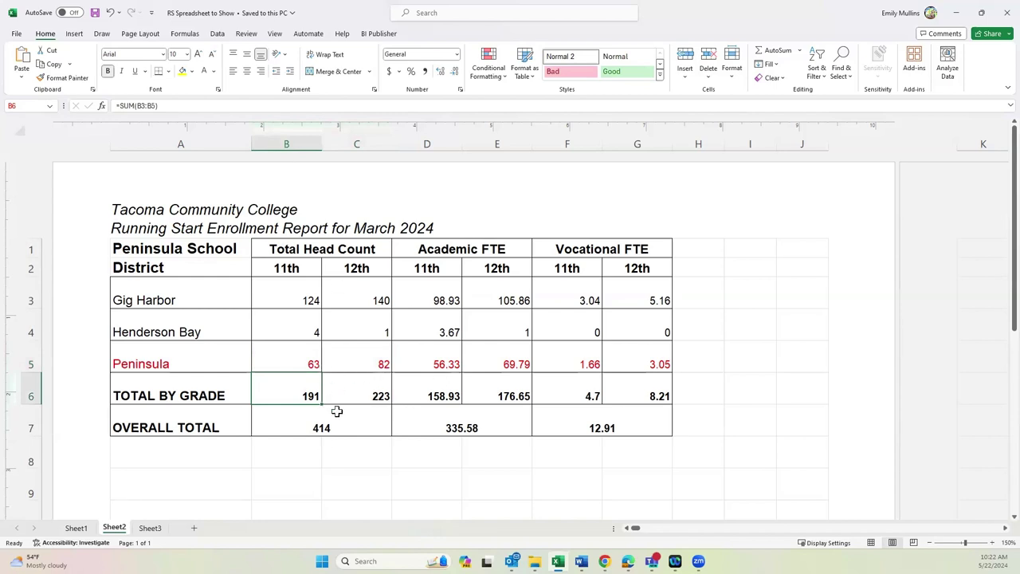
pyautogui.moveTo(292, 291); pyautogui.dragTo(290, 359)
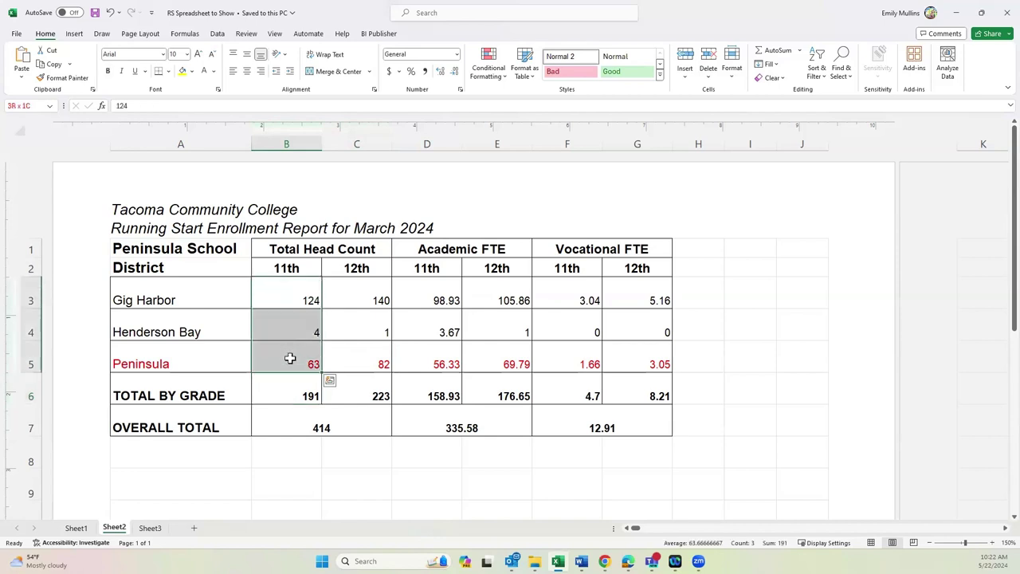
pyautogui.moveTo(387, 293); pyautogui.dragTo(367, 363)
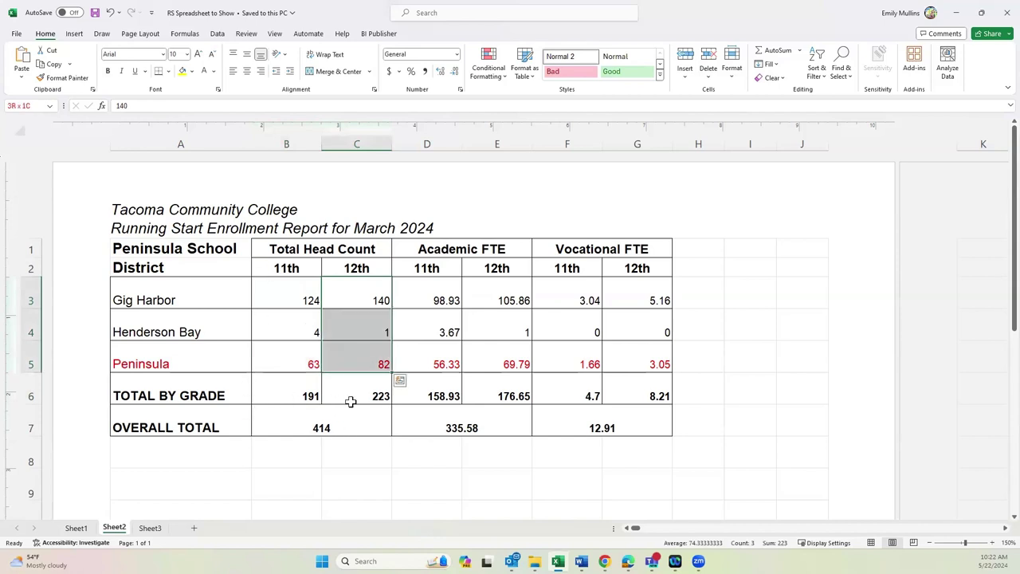
pyautogui.click(371, 377)
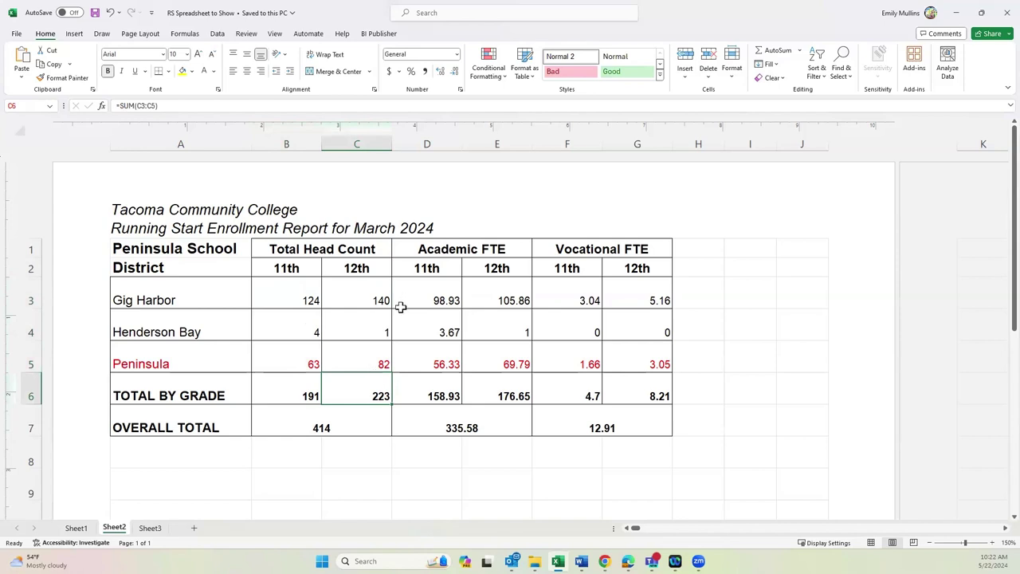
# Review the report heading and school names, along with the 11th grade head counts for Gig Harbor, Peninsula and the grade total
pyautogui.click(199, 237)
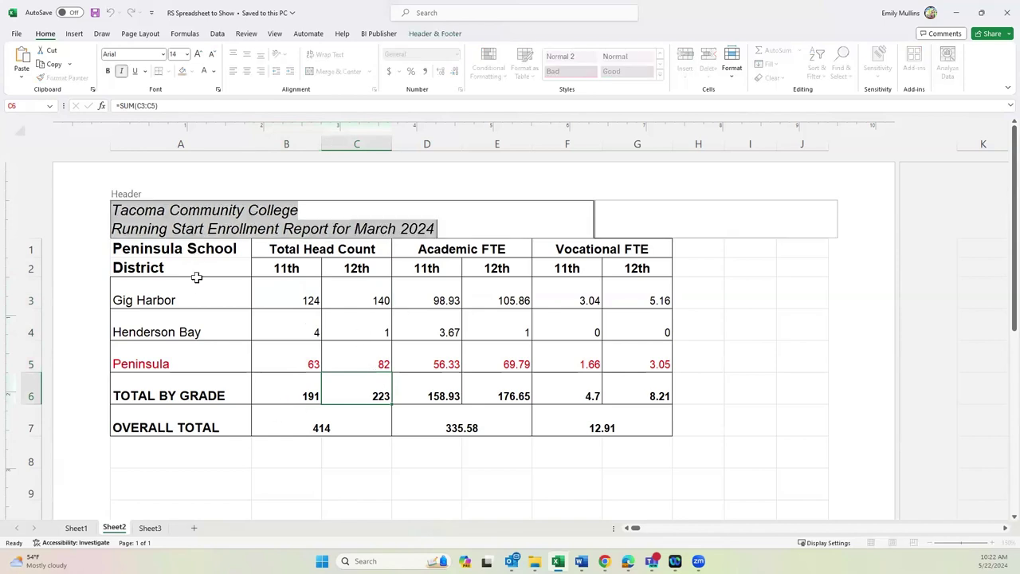
pyautogui.click(195, 283)
pyautogui.click(176, 329)
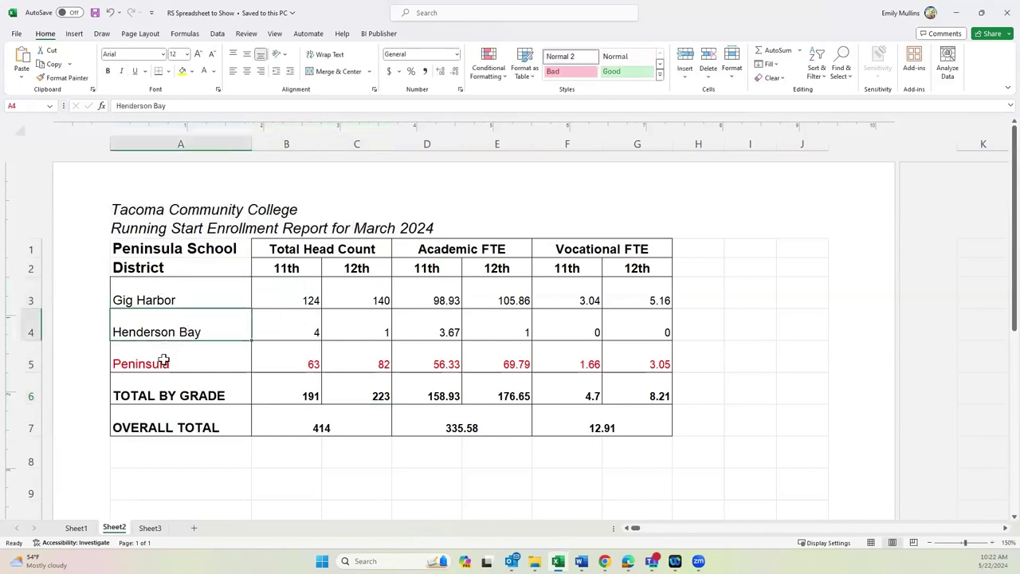
pyautogui.click(191, 353)
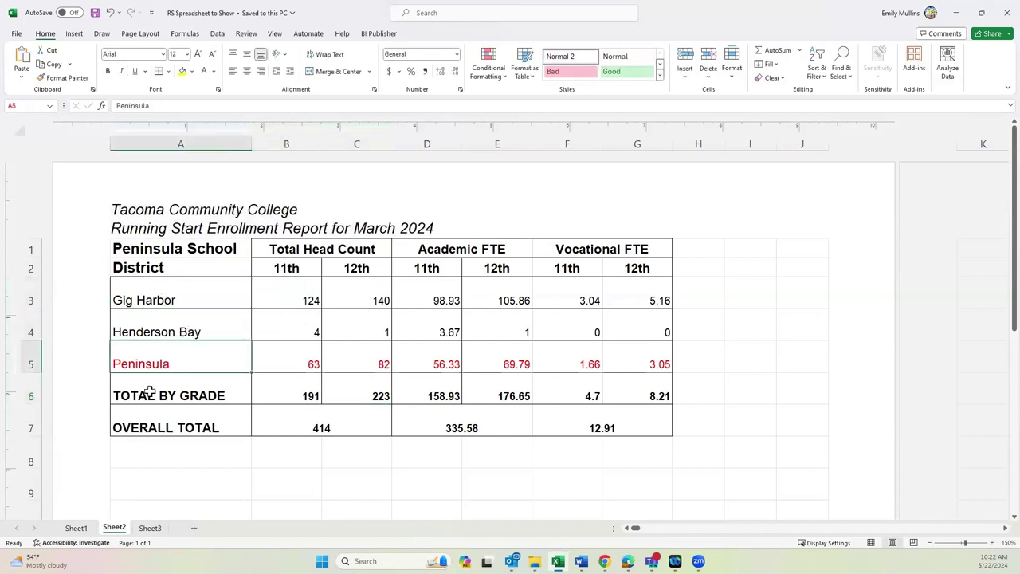
pyautogui.click(311, 296)
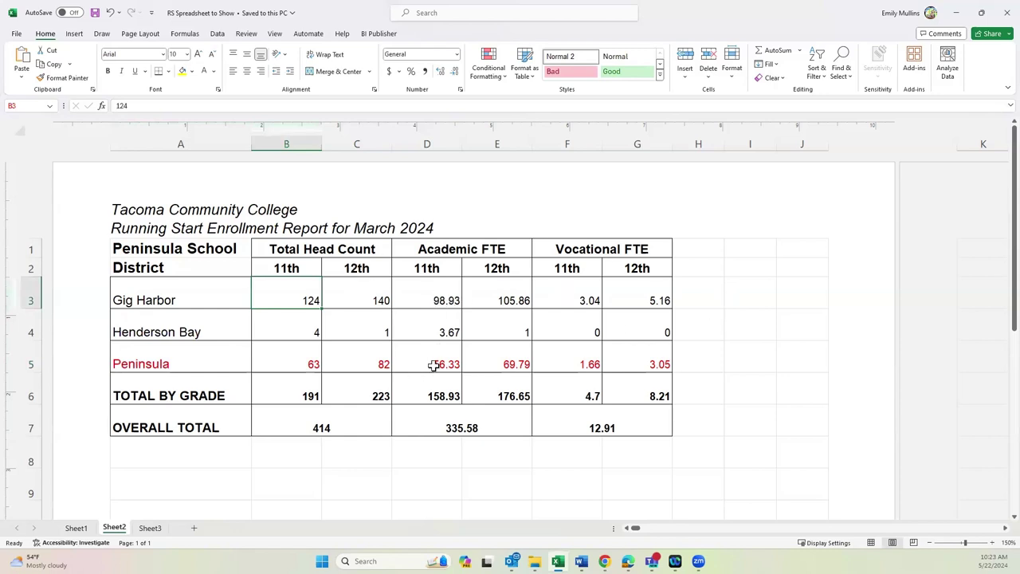
pyautogui.click(300, 365)
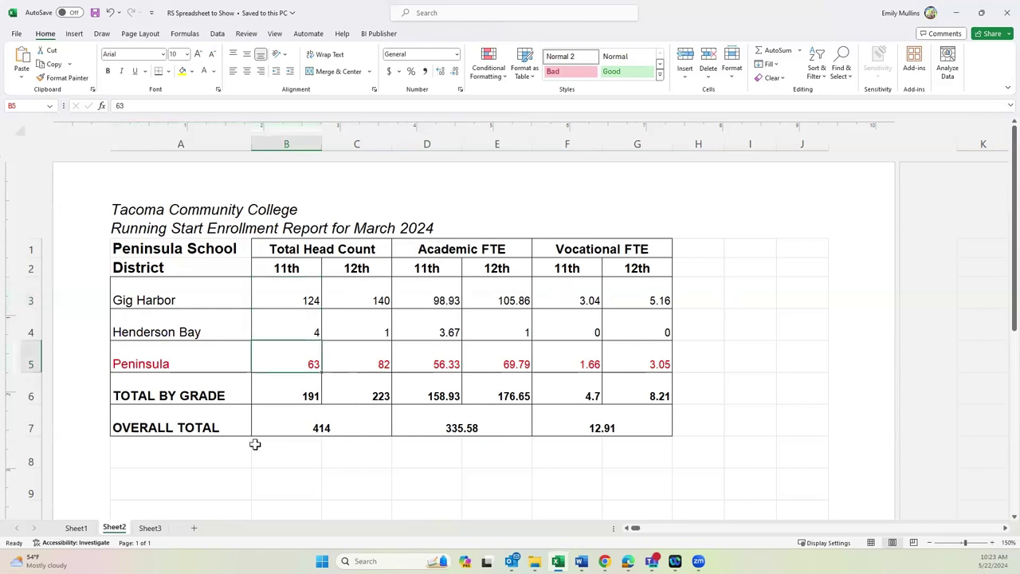
pyautogui.click(291, 390)
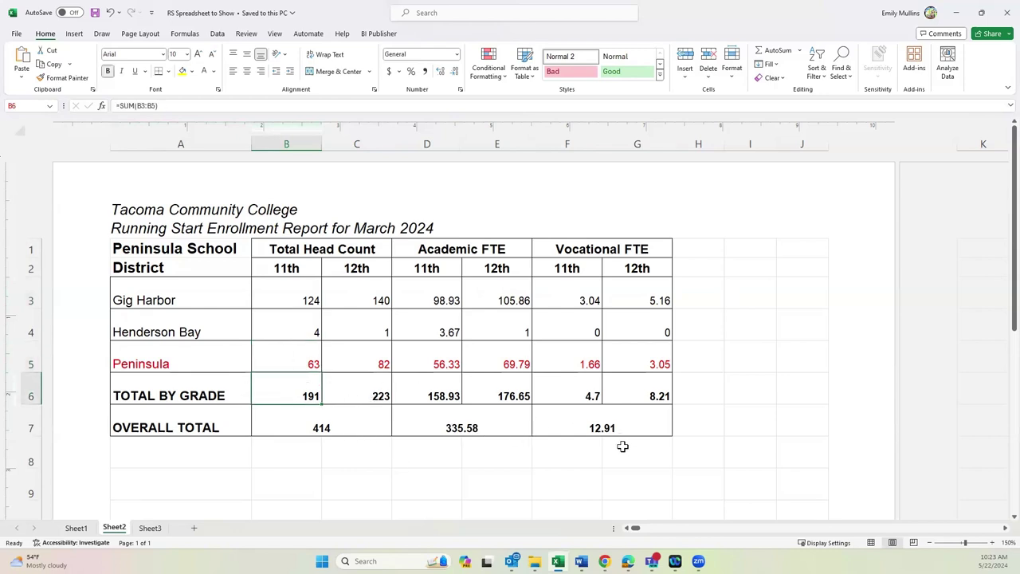
# Switch to the March 2024 Peninsula SD P-223RS Updated document in Word and enlarge the summary table for reading
pyautogui.click(581, 561)
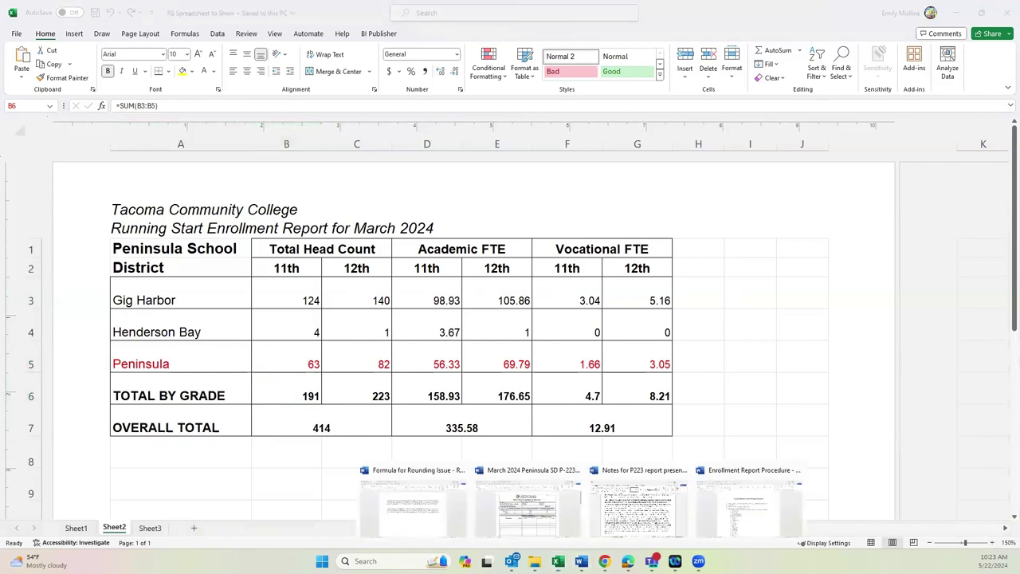
pyautogui.click(518, 495)
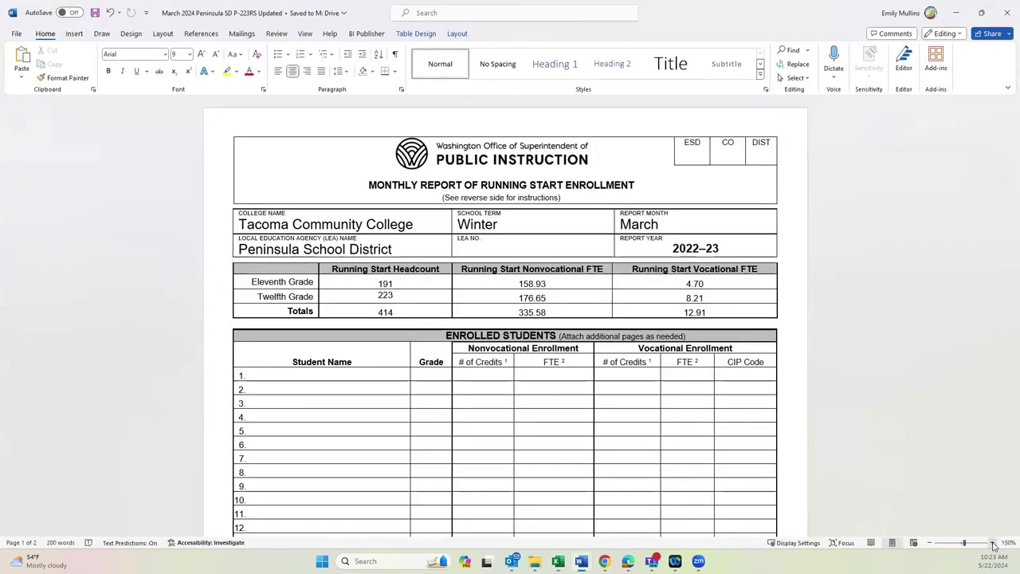
pyautogui.keyDown('ctrl'); pyautogui.scroll(5, 814, 337); pyautogui.keyUp('ctrl')
pyautogui.scroll(1, 814, 336)
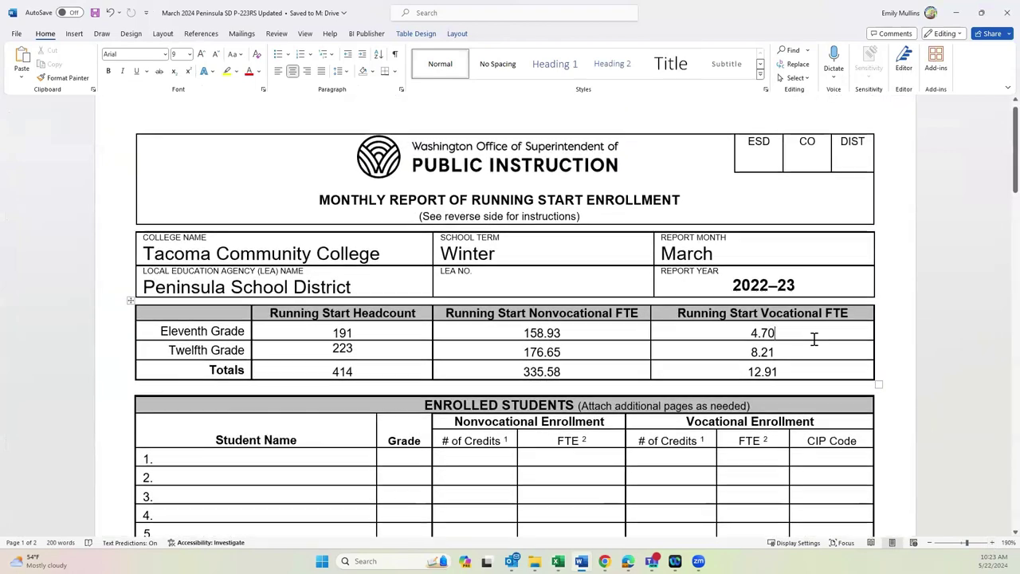
# Check the Eleventh Grade and Twelfth Grade Running Start headcounts and the Totals row in the enrollment form
pyautogui.click(334, 333)
pyautogui.hotkey('shift', 'End')
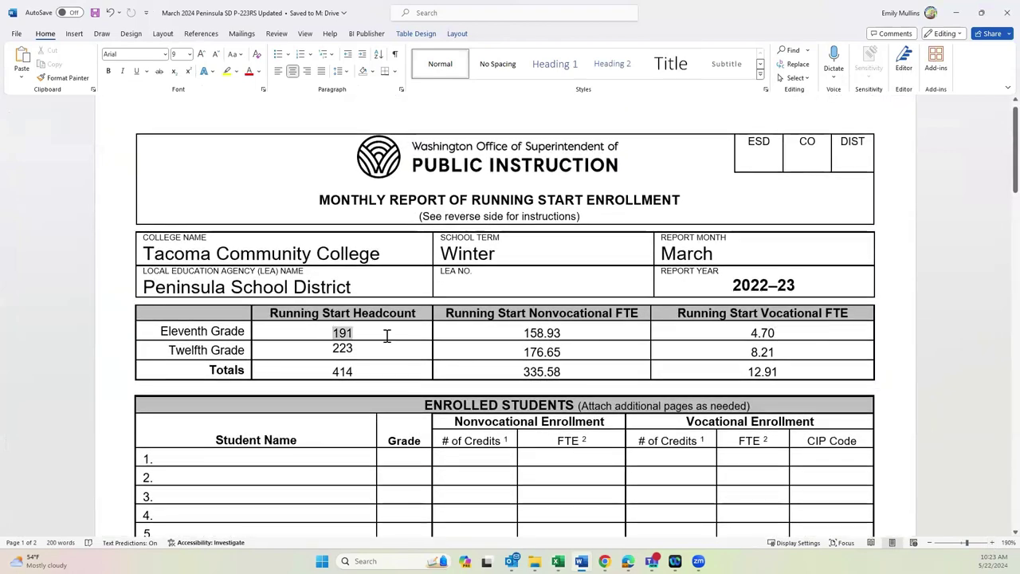
pyautogui.click(333, 348)
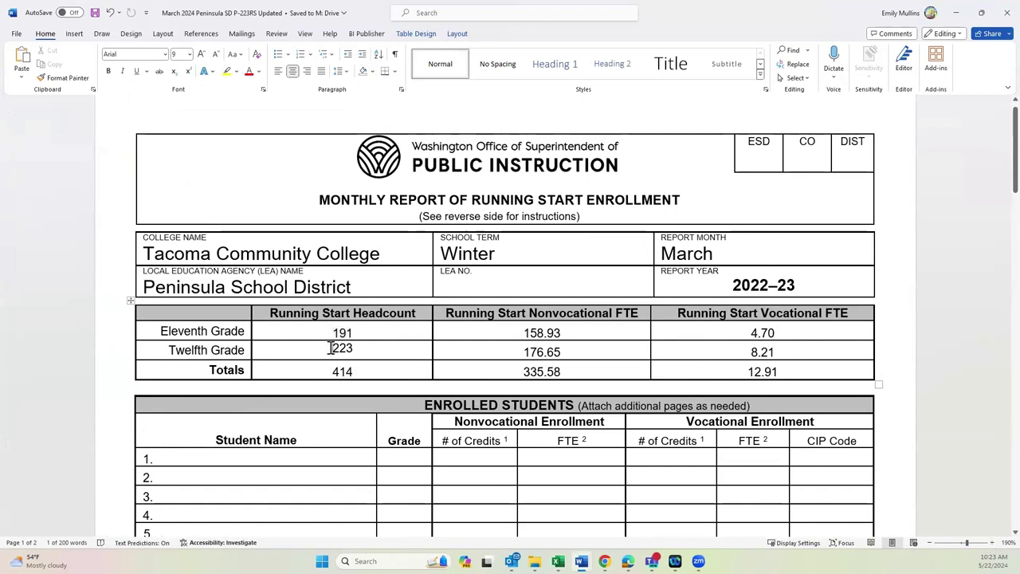
pyautogui.hotkey('shift', 'End')
pyautogui.moveTo(333, 371); pyautogui.dragTo(476, 370)
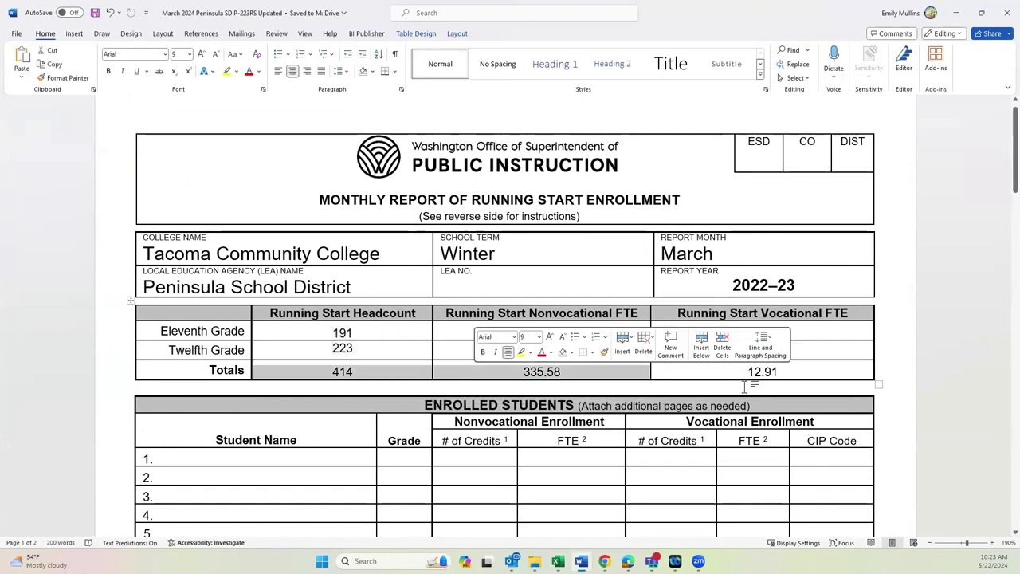
pyautogui.click(857, 381)
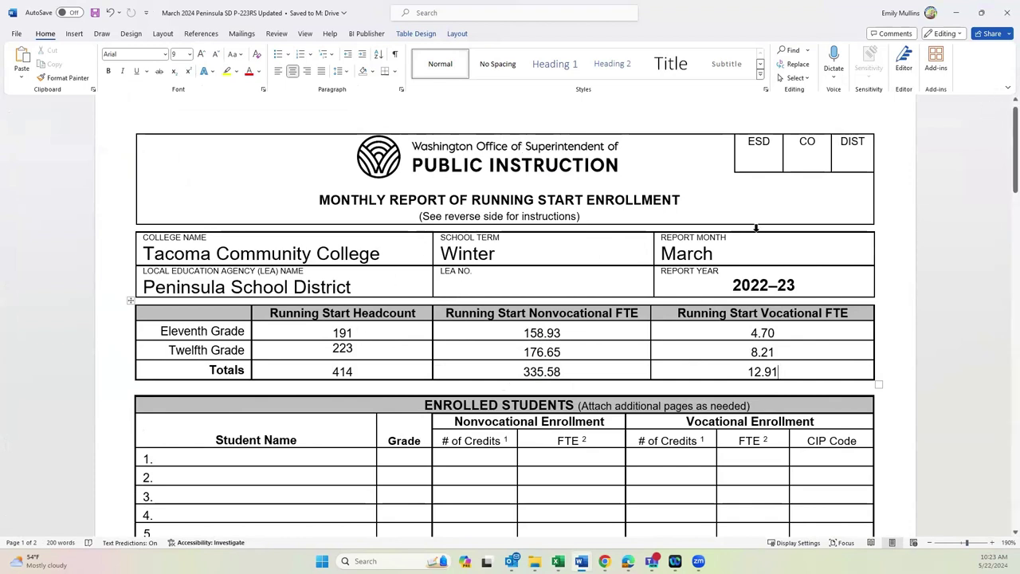
pyautogui.scroll(1, 757, 235)
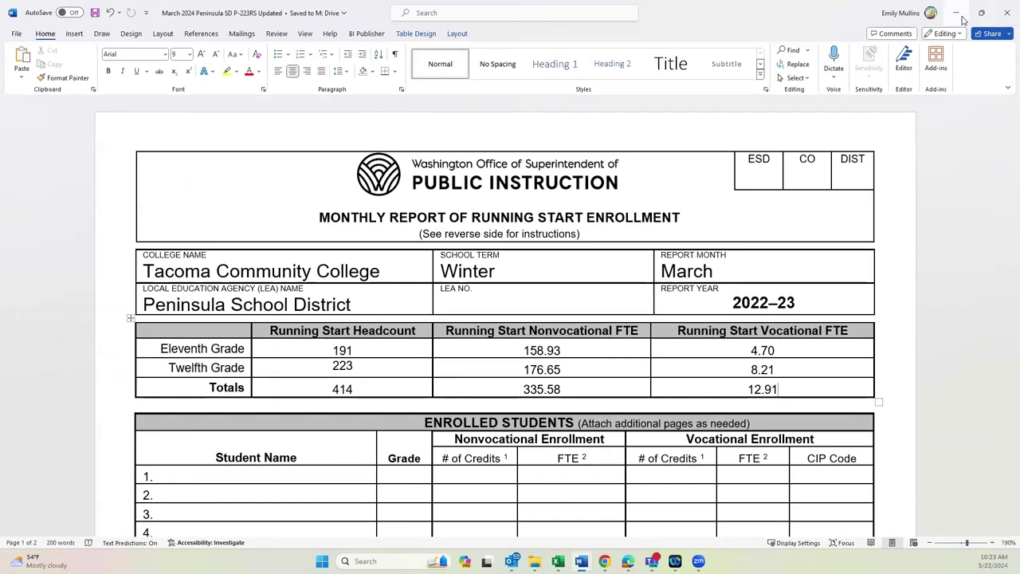
# Leave the Word form, switch to Query Manager in Chrome, and review the Sum CL Acad and Sum CL Vocational units and FTE columns
pyautogui.click(959, 14)
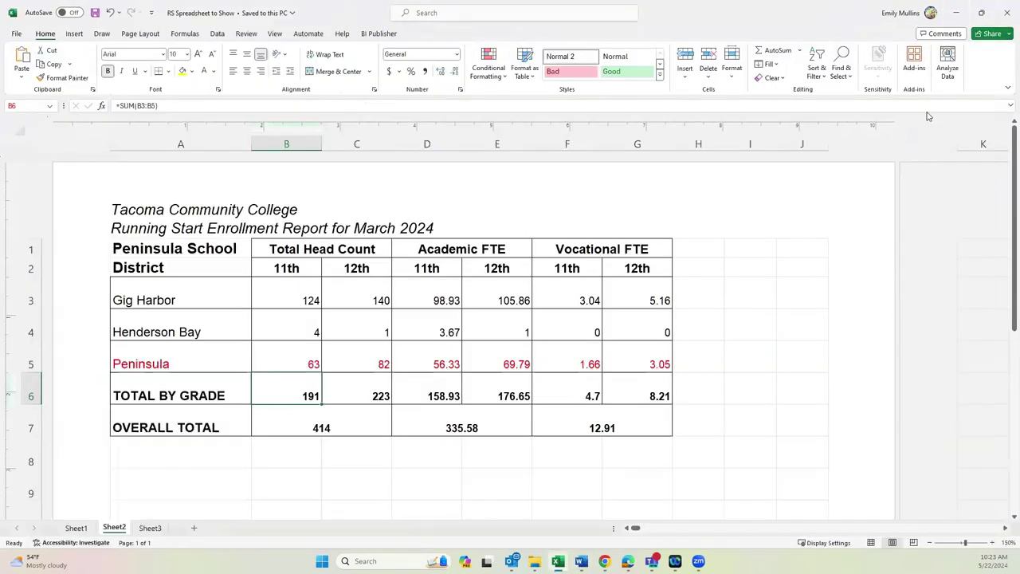
pyautogui.click(630, 558)
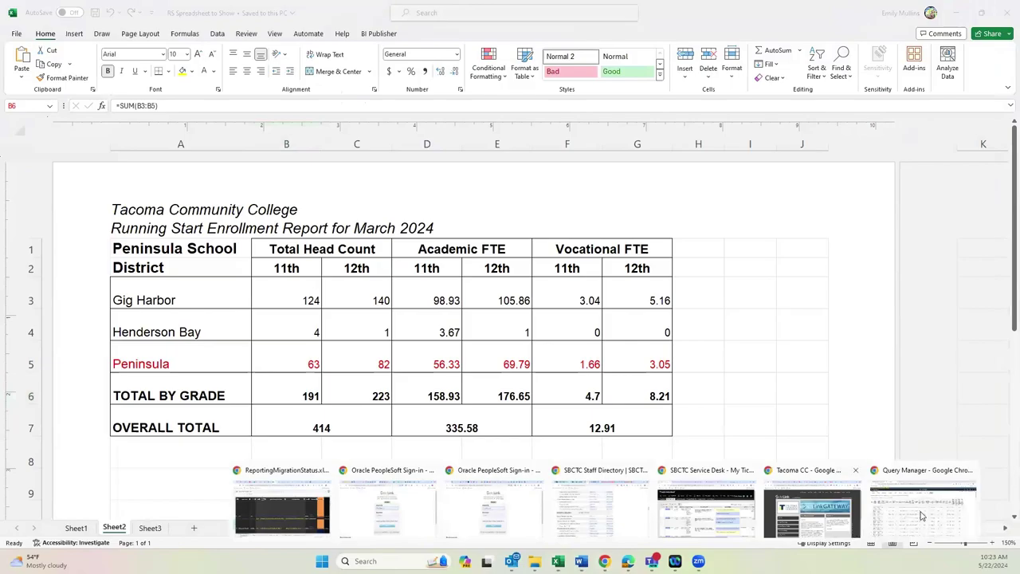
pyautogui.click(896, 519)
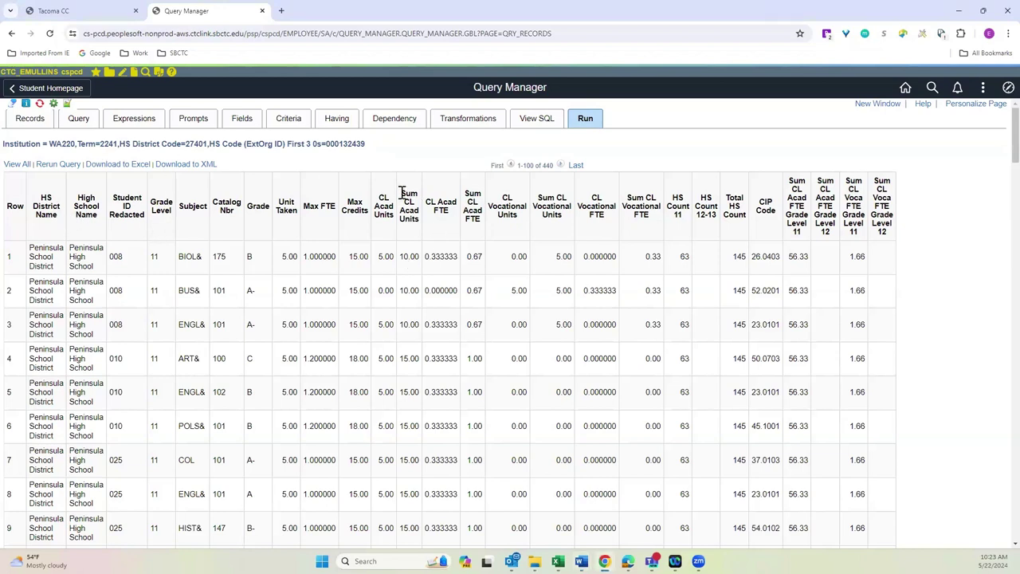
pyautogui.moveTo(400, 193); pyautogui.dragTo(416, 219)
pyautogui.moveTo(464, 194); pyautogui.dragTo(482, 222)
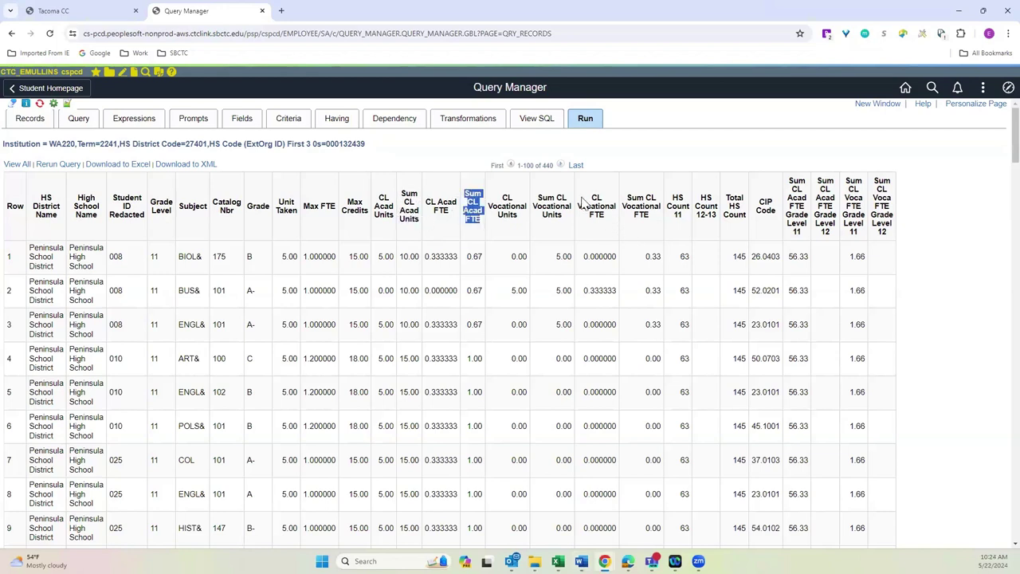
pyautogui.moveTo(534, 194); pyautogui.dragTo(570, 222)
pyautogui.click(638, 195)
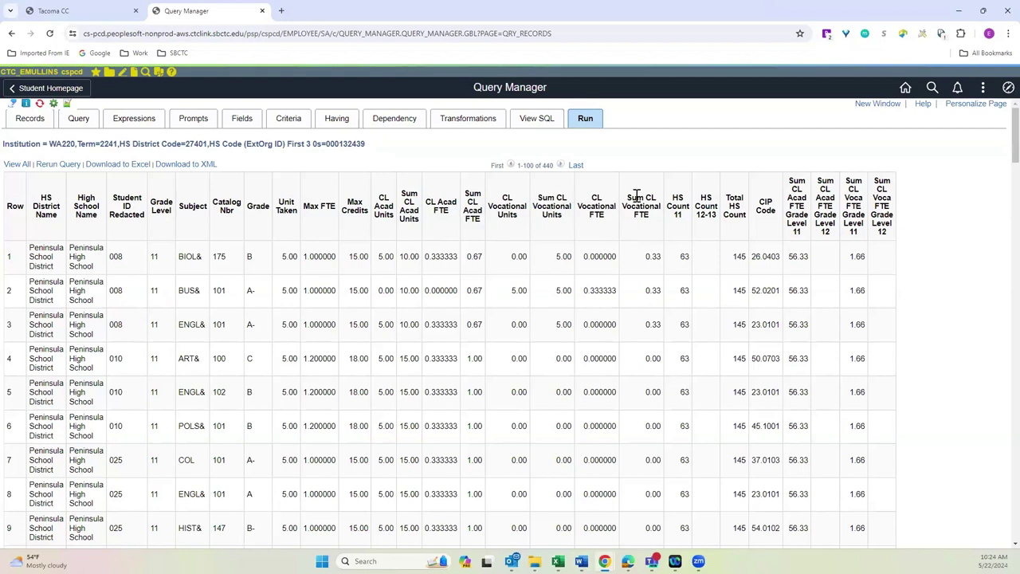
pyautogui.moveTo(625, 202); pyautogui.dragTo(644, 218)
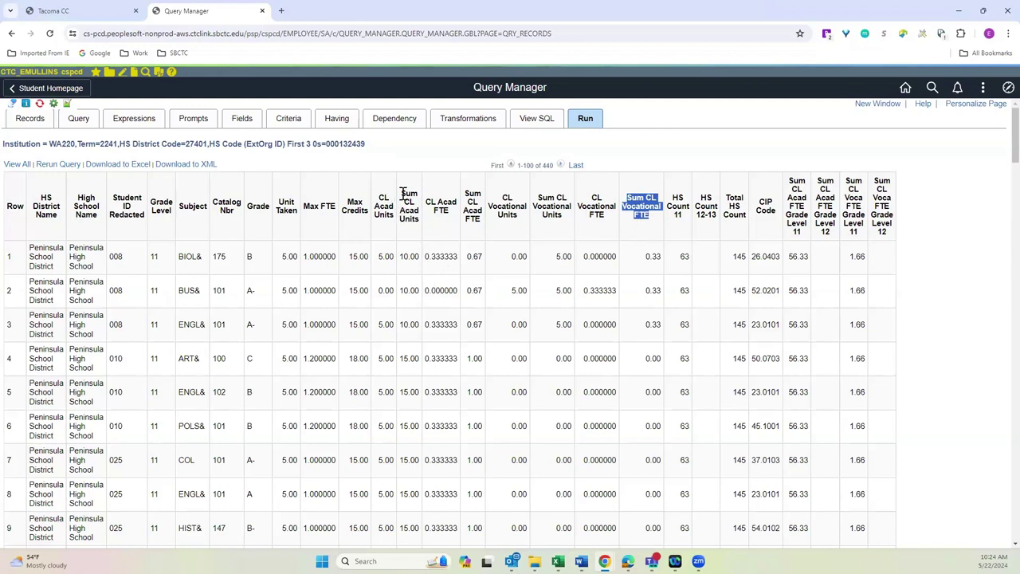
# Examine the Sum CL Acad Units column and its row 1 value, plus the Sum CL Acad FTE column heading
pyautogui.moveTo(402, 193); pyautogui.dragTo(417, 222)
pyautogui.click(409, 258)
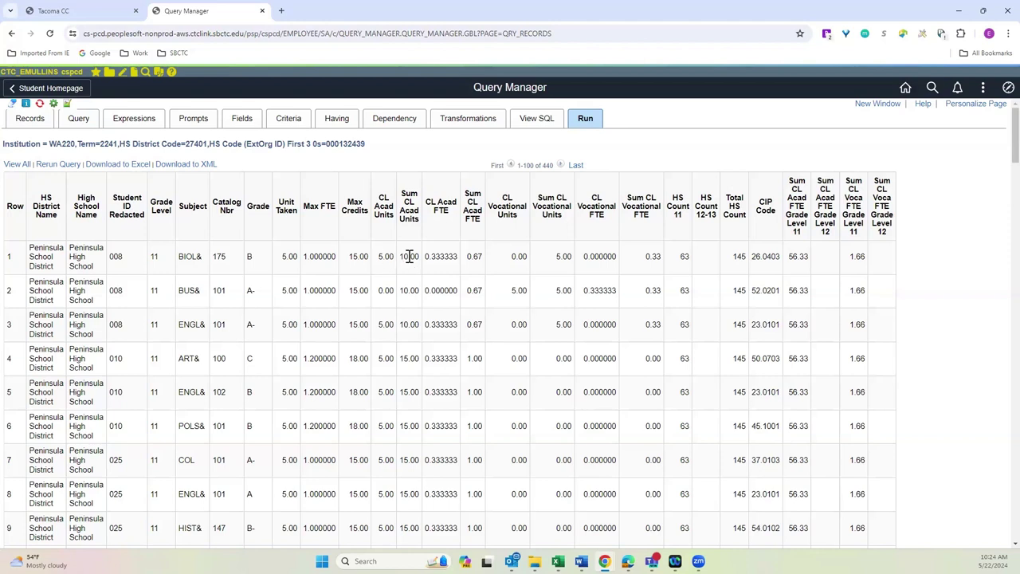
pyautogui.moveTo(400, 256); pyautogui.dragTo(416, 260)
pyautogui.click(468, 213)
pyautogui.moveTo(472, 197); pyautogui.dragTo(462, 224)
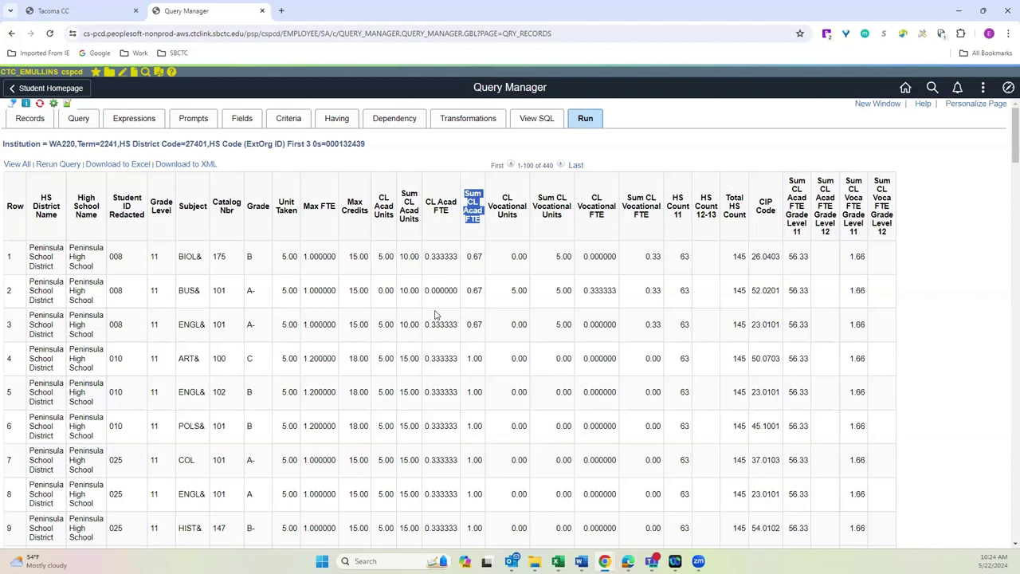
pyautogui.click(457, 243)
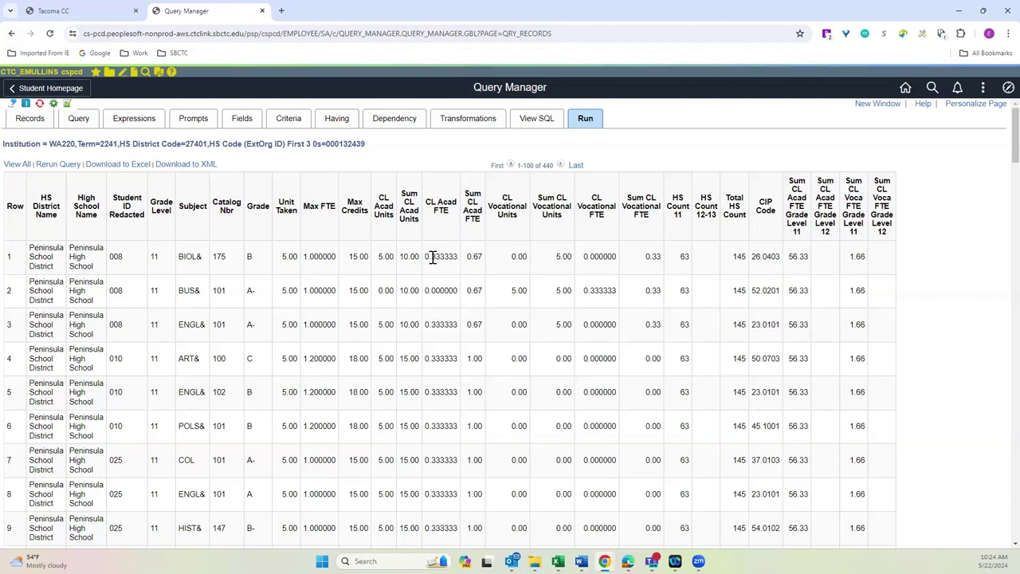
# Compare student 008's CL Acad FTE and CL Vocational FTE values in rows 1 to 3 with the corresponding FTE sums
pyautogui.moveTo(433, 255); pyautogui.dragTo(449, 255)
pyautogui.click(433, 303)
pyautogui.moveTo(424, 290); pyautogui.dragTo(461, 292)
pyautogui.click(439, 327)
pyautogui.moveTo(425, 328); pyautogui.dragTo(448, 326)
pyautogui.click(475, 257)
pyautogui.moveTo(584, 291); pyautogui.dragTo(617, 292)
pyautogui.click(640, 293)
# Switch to the Excel report and examine row 288's Acad FTE, Vocational Units and Vocational FTE cells on Sheet3
pyautogui.click(558, 561)
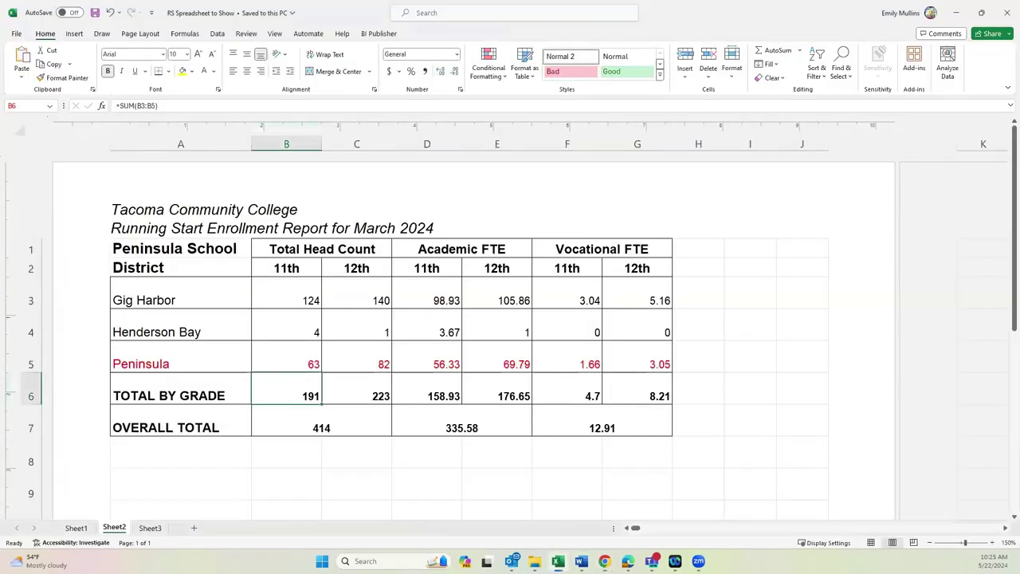
pyautogui.click(151, 529)
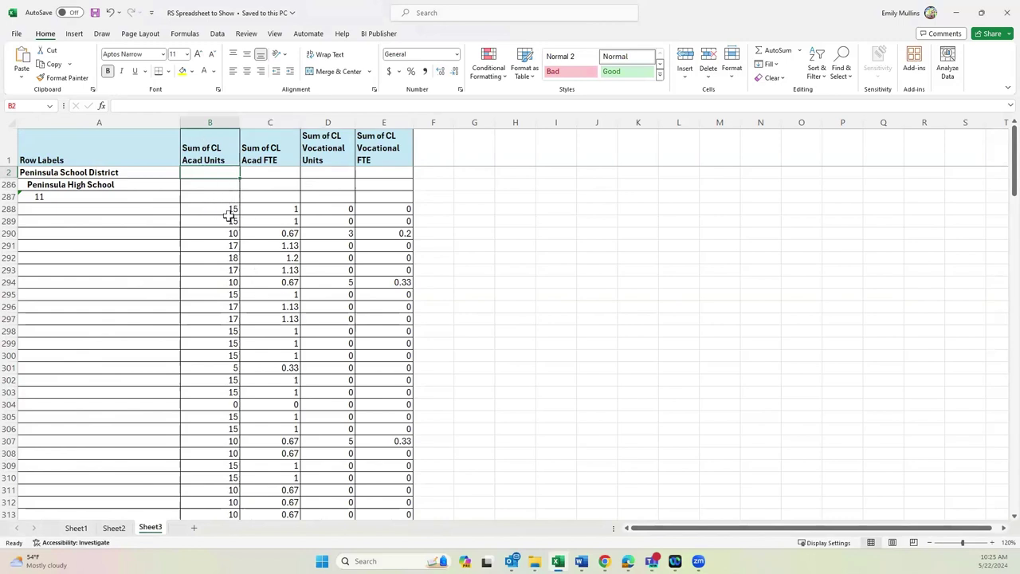
pyautogui.click(279, 209)
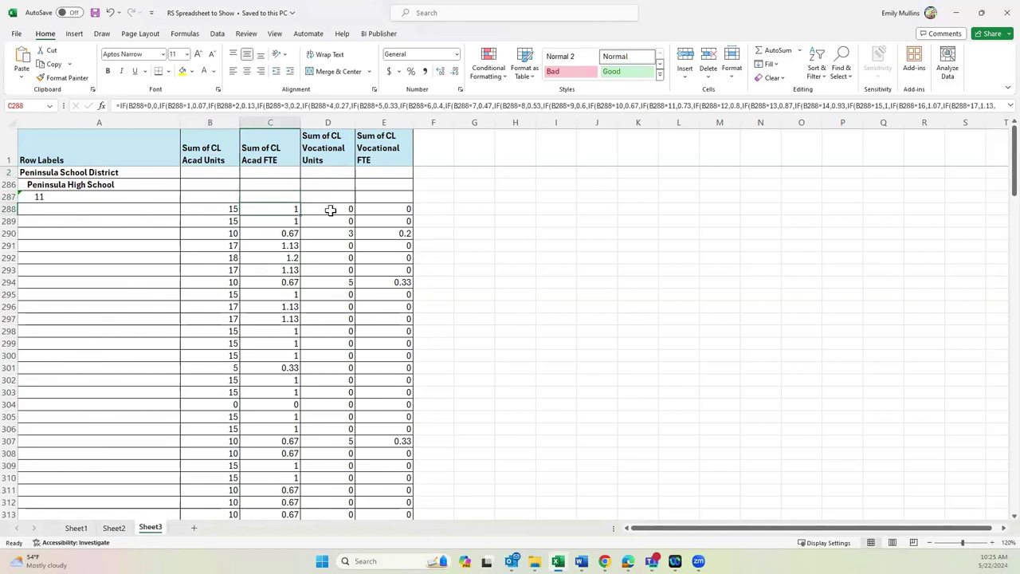
pyautogui.click(330, 210)
pyautogui.click(390, 209)
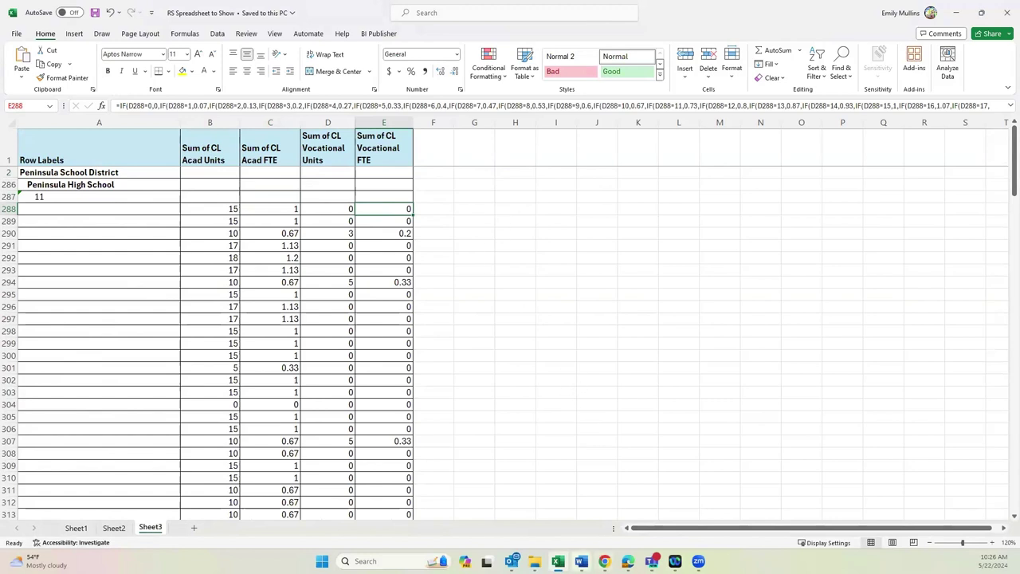
# Switch to the March 2024 Peninsula P-223RS form in Word, review the Enrolled Students name, grade, credits and FTE columns, and return to Excel
pyautogui.moveTo(582, 560)
pyautogui.click(634, 488)
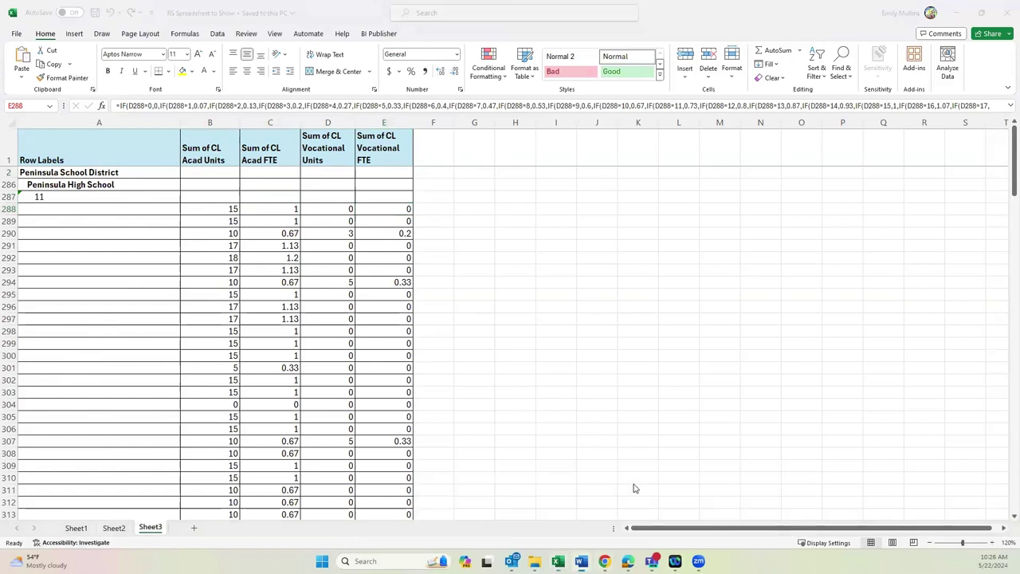
pyautogui.moveTo(583, 559)
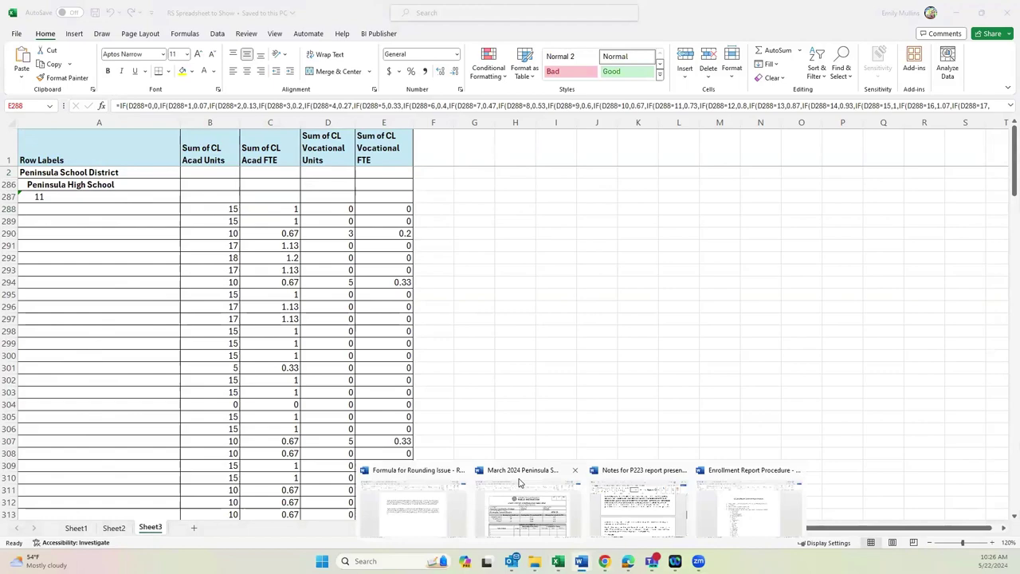
pyautogui.click(519, 483)
pyautogui.scroll(-1, 274, 423)
pyautogui.click(370, 427)
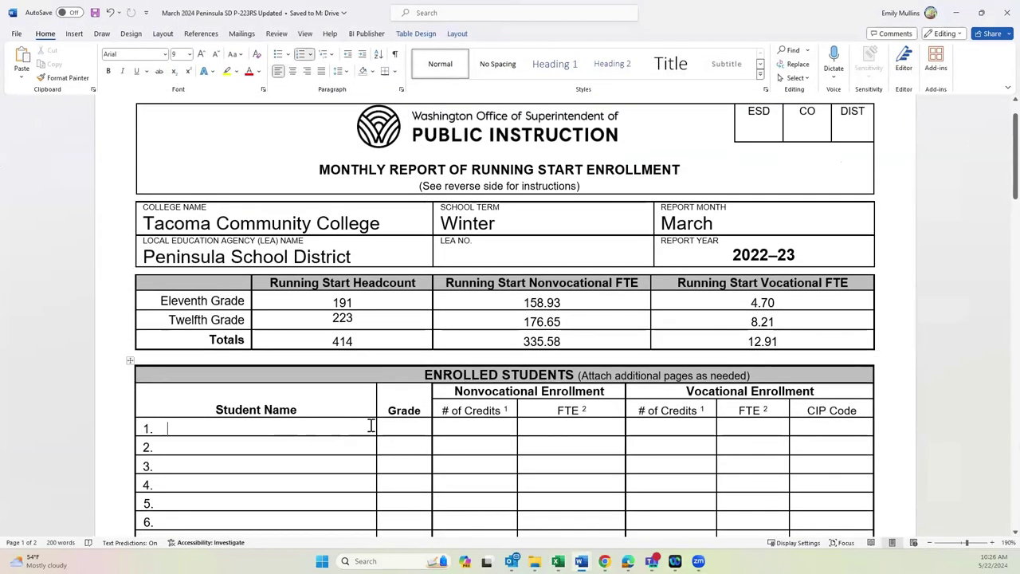
pyautogui.scroll(-2, 403, 410)
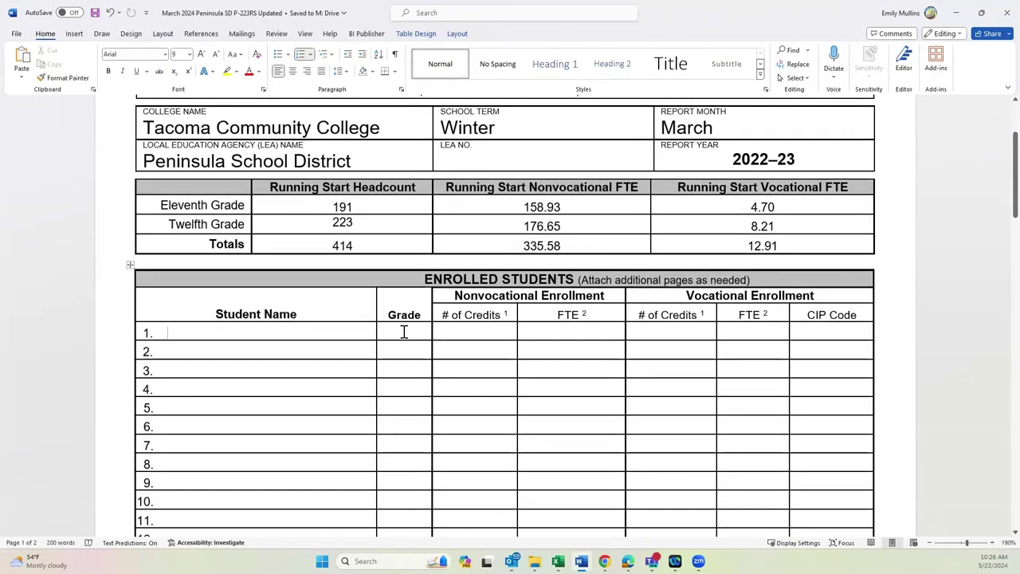
pyautogui.click(404, 333)
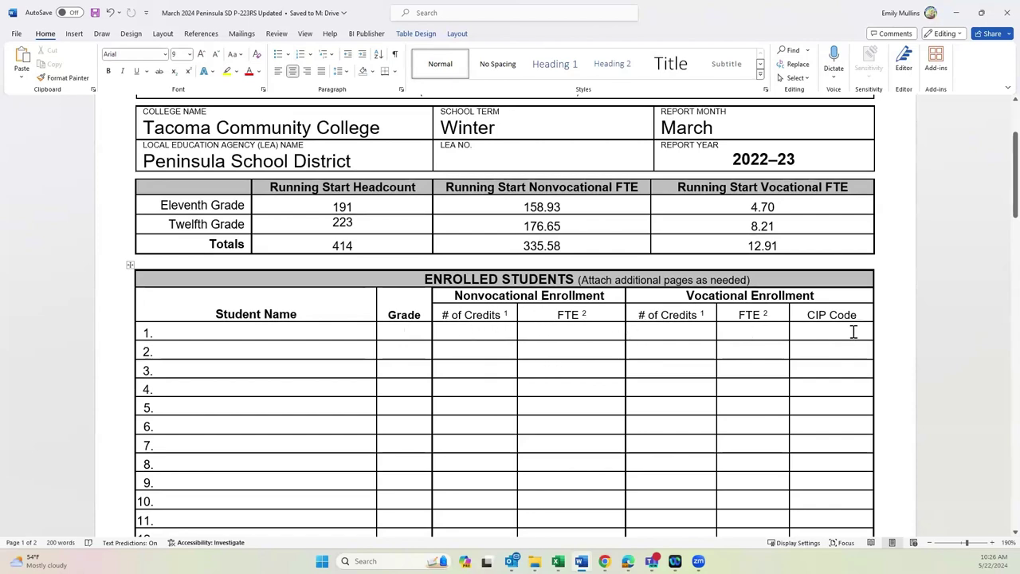
pyautogui.scroll(1, 939, 109)
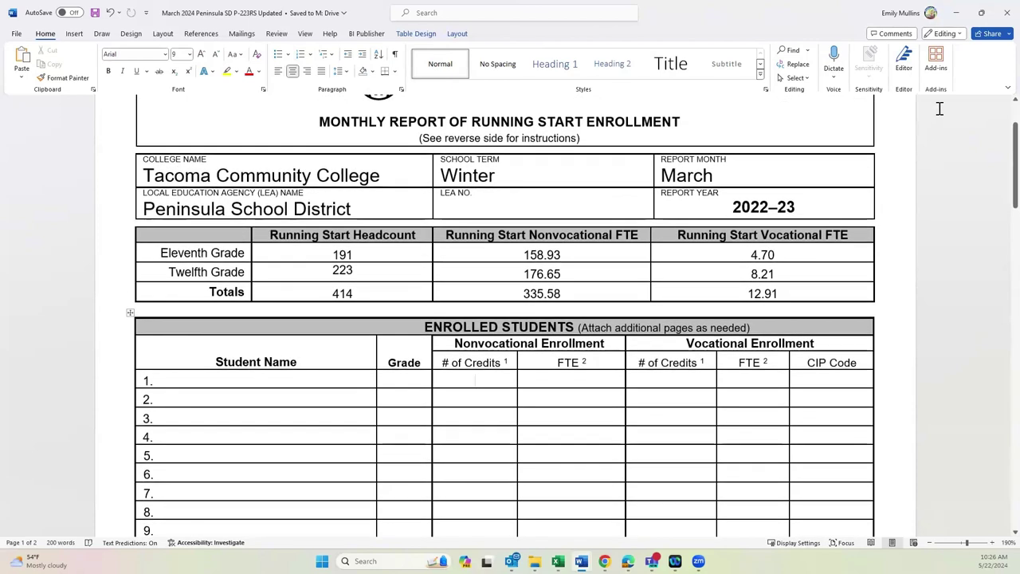
pyautogui.click(957, 13)
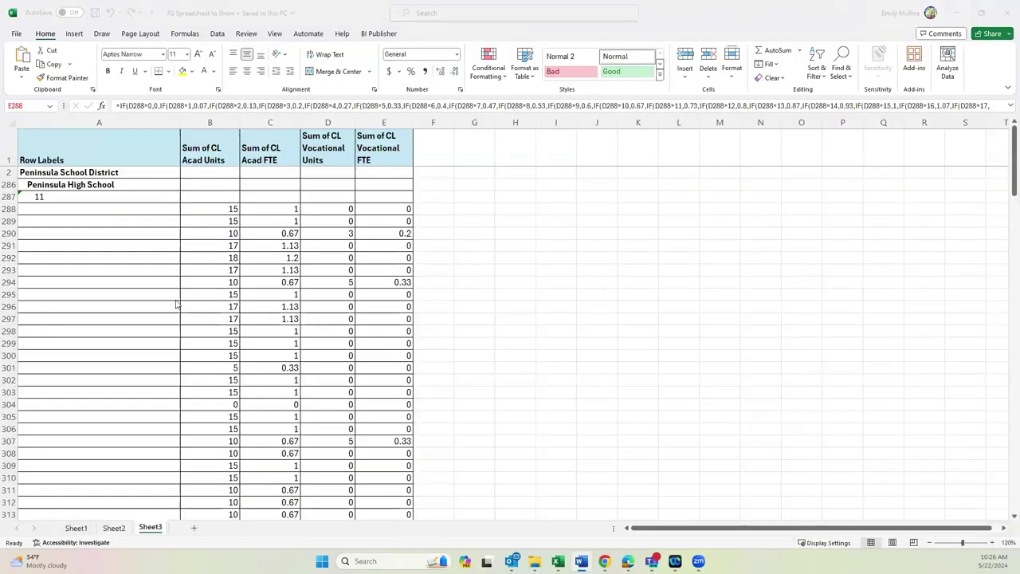
# Examine the full nested IF formula behind the Sum of CL Acad FTE value in cell C288
pyautogui.click(275, 207)
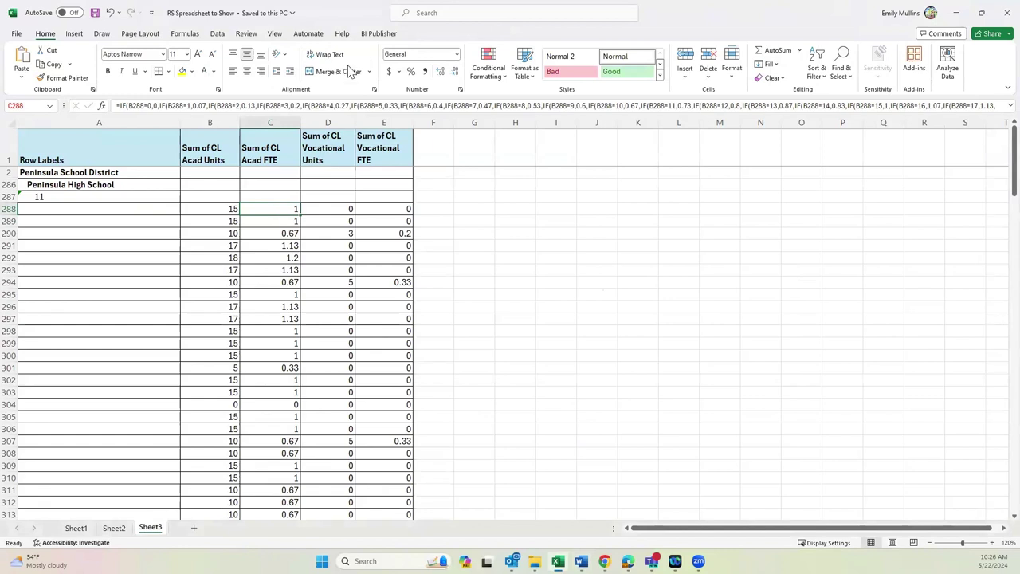
pyautogui.click(1008, 105)
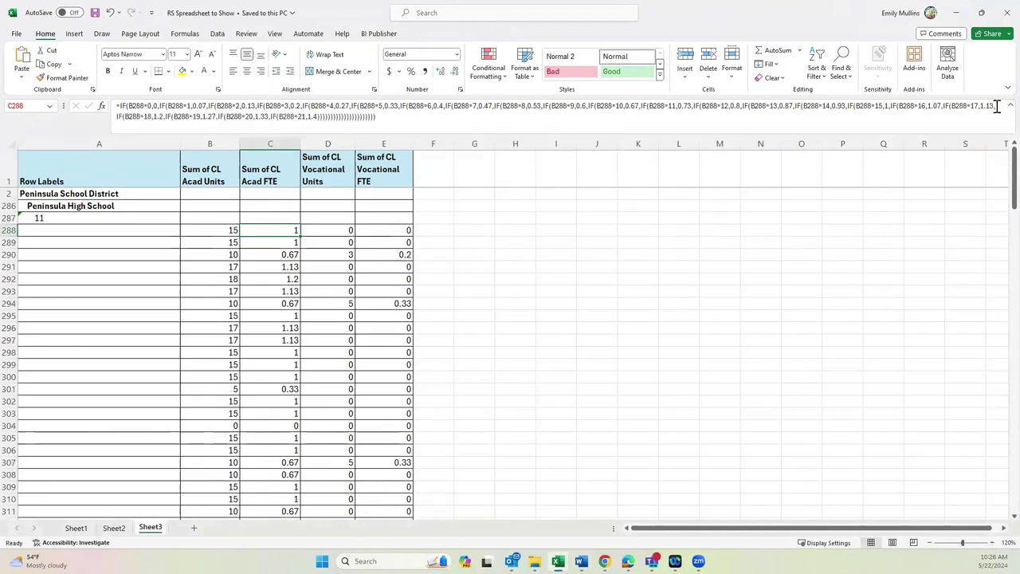
pyautogui.tripleClick(308, 118)
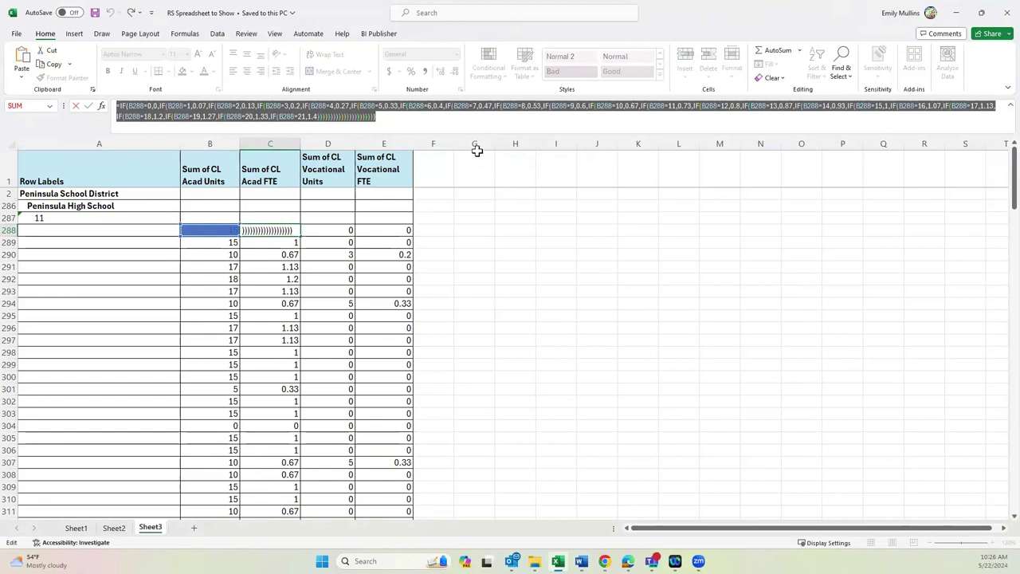
pyautogui.write('=')
pyautogui.click(293, 291)
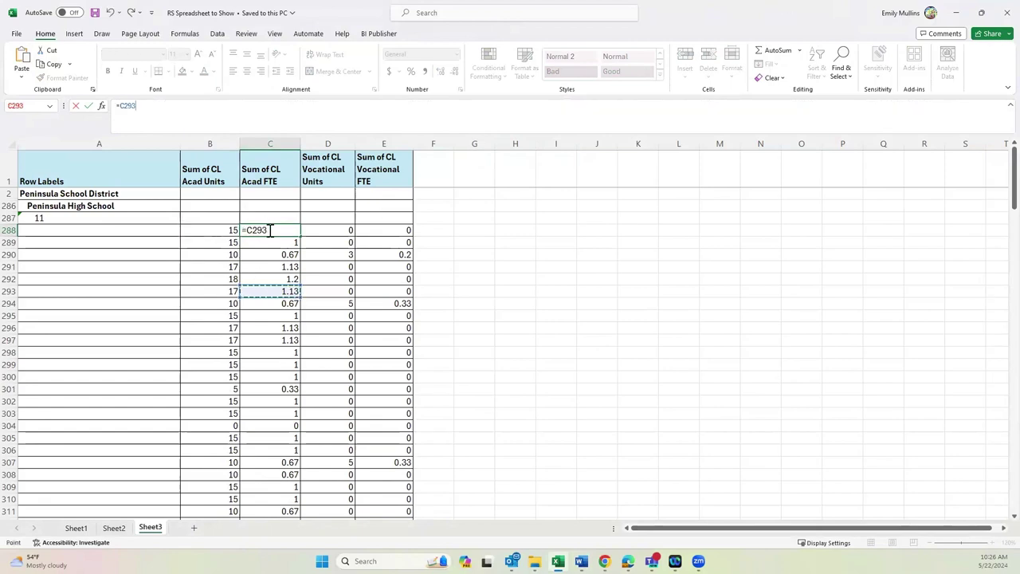
pyautogui.press('Escape')
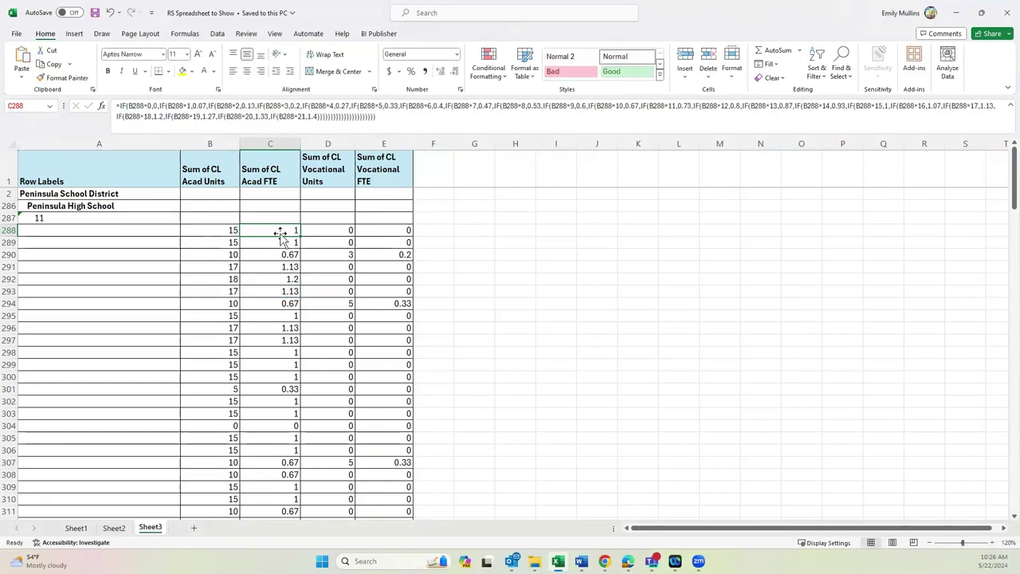
# Collapse the expanded formula display and inspect the Acad FTE cell C290
pyautogui.click(1008, 107)
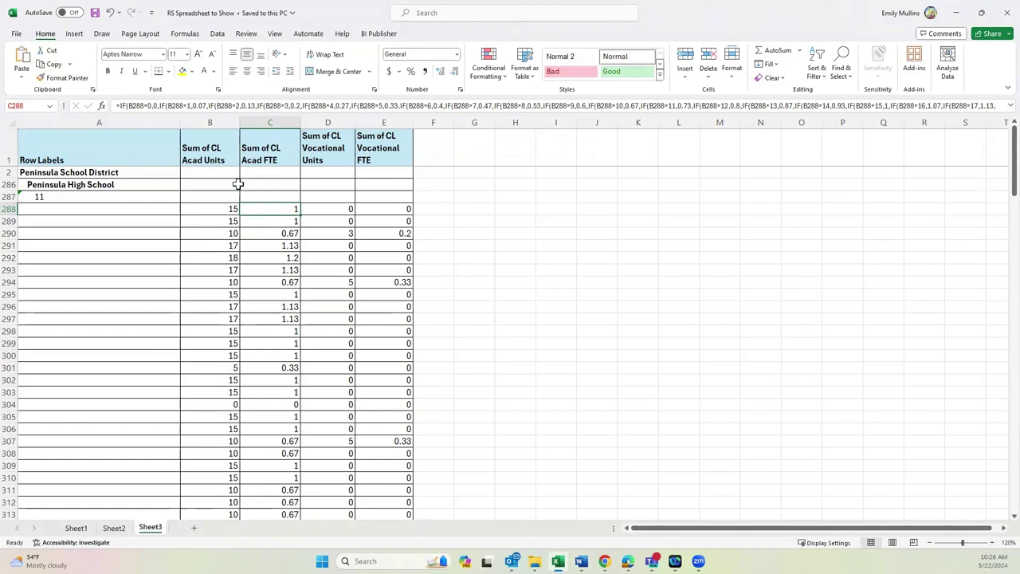
pyautogui.click(281, 232)
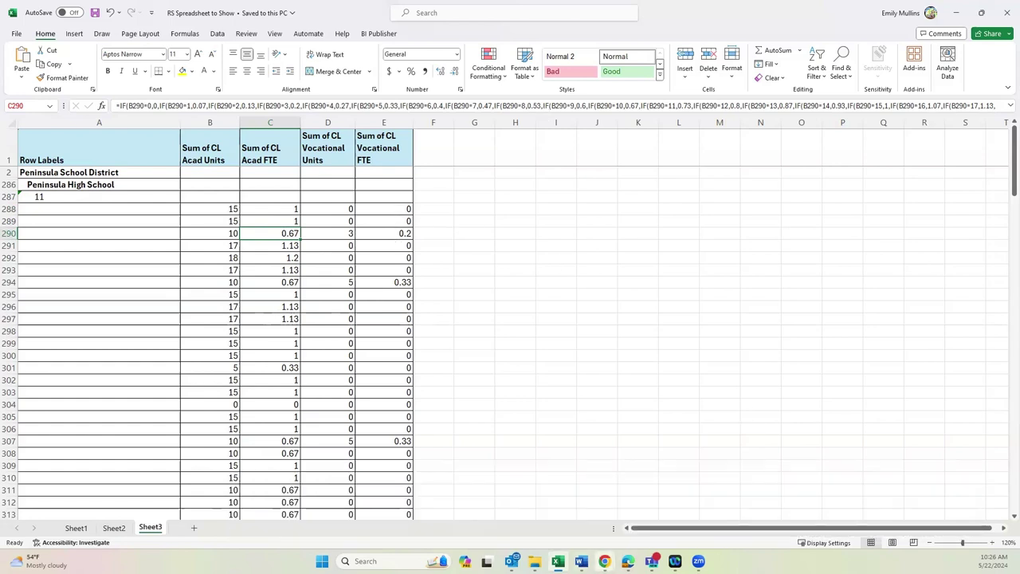
# Switch to Query Manager in Chrome and compare its CIP Code column with the CIP Code column in the Word enrollment form
pyautogui.moveTo(604, 561)
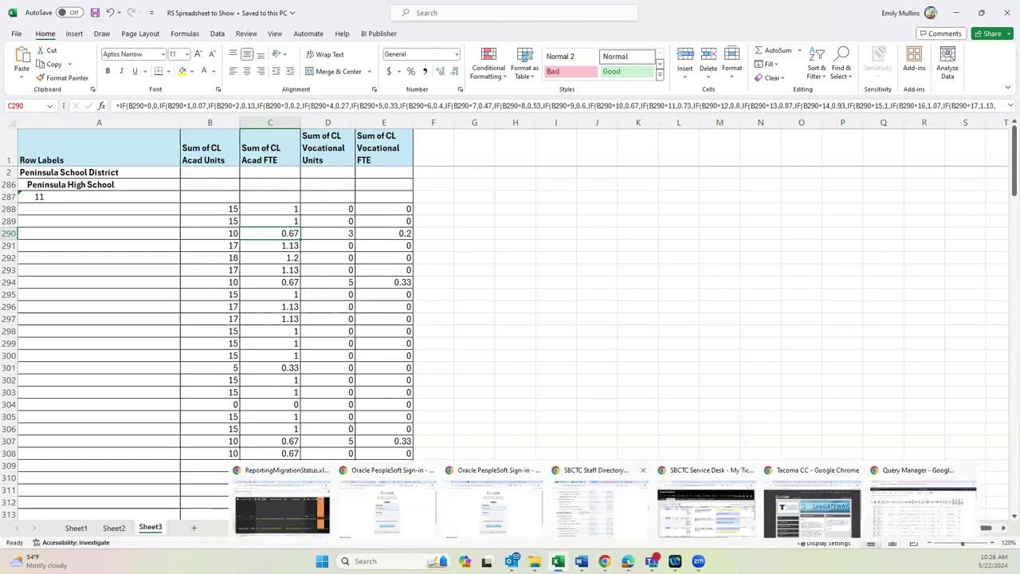
pyautogui.click(911, 505)
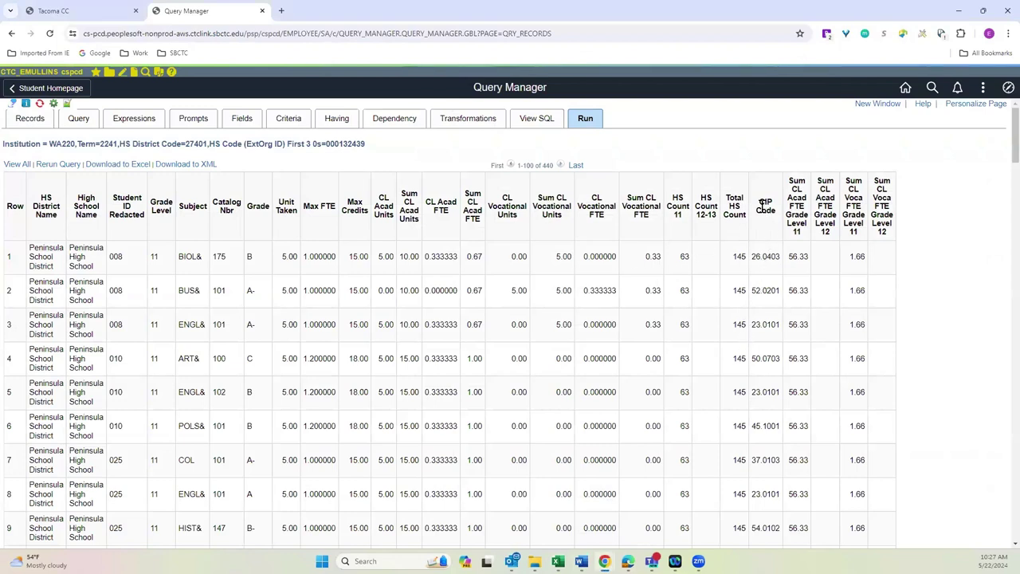
pyautogui.moveTo(763, 201); pyautogui.dragTo(782, 212)
pyautogui.moveTo(581, 561)
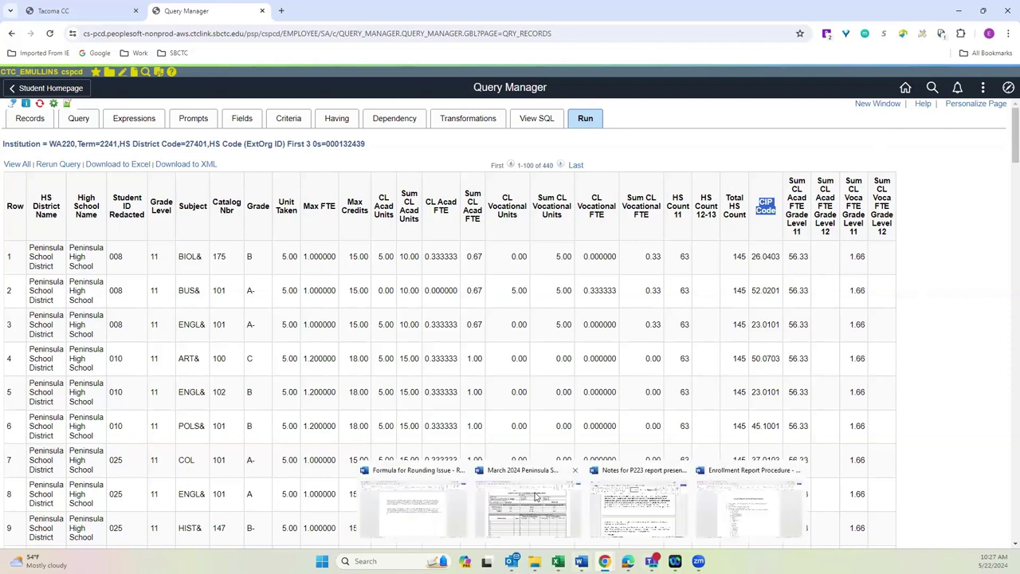
pyautogui.click(536, 496)
pyautogui.moveTo(850, 364); pyautogui.dragTo(853, 397)
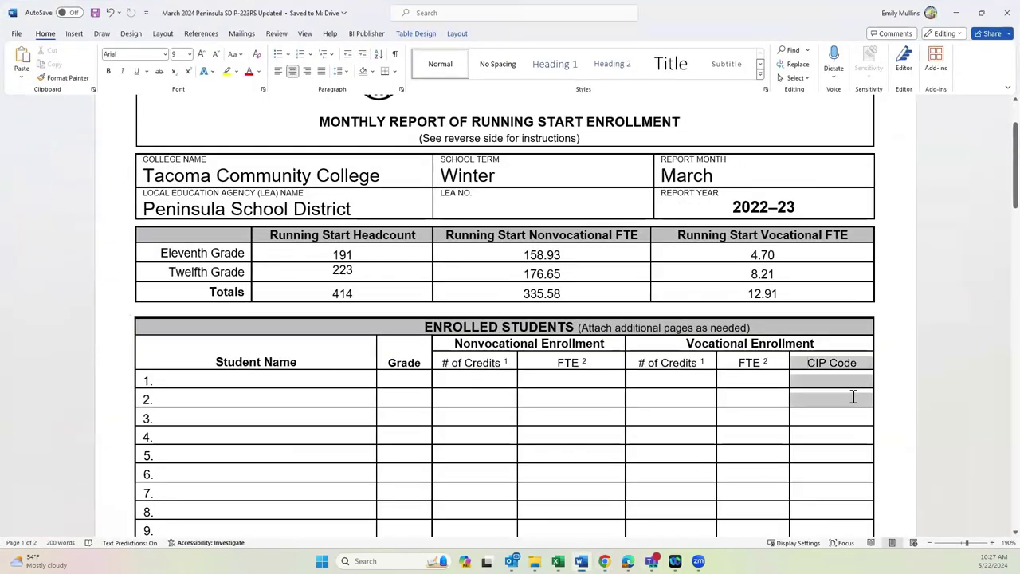
pyautogui.scroll(1, 907, 423)
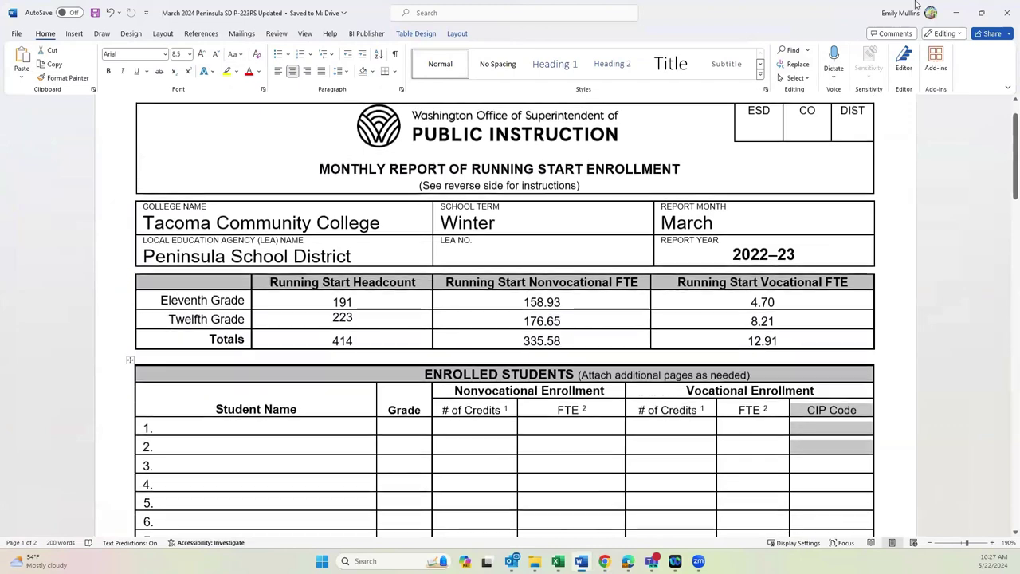
pyautogui.click(959, 13)
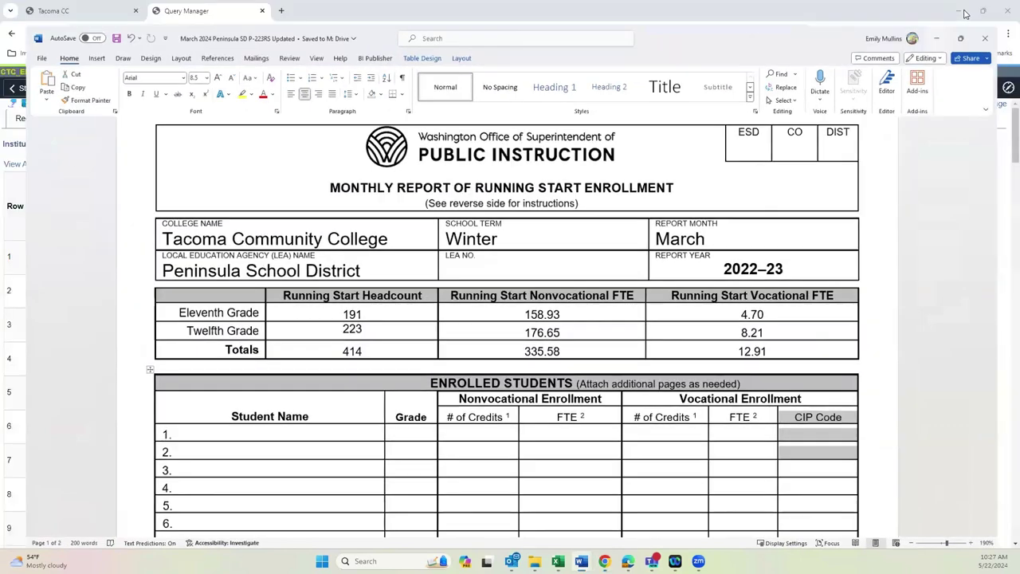
# Review the query's academic and vocational FTE sums for grade levels 11 and 12, down to the first grade 12 rows
pyautogui.click(777, 208)
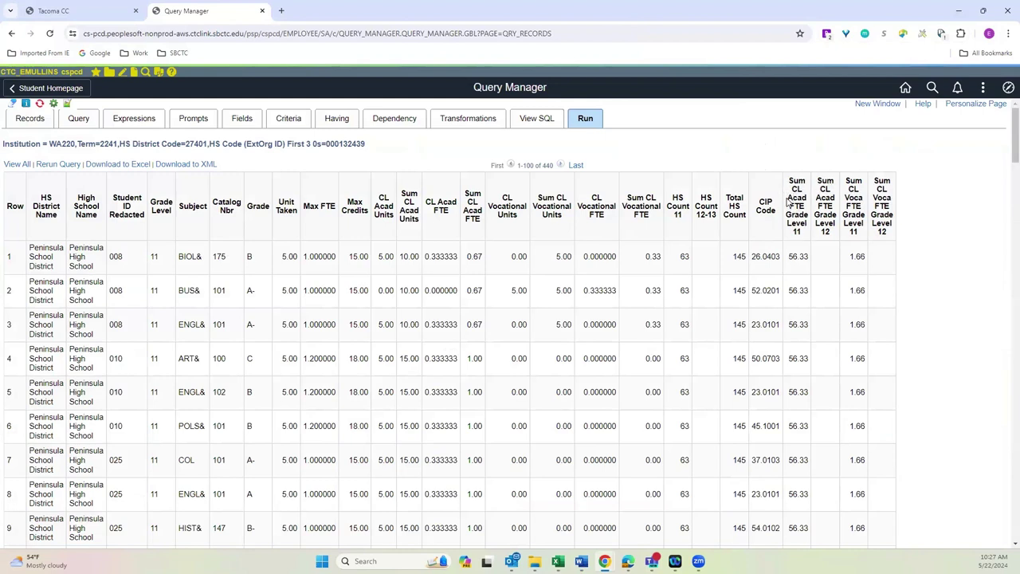
pyautogui.moveTo(787, 201); pyautogui.dragTo(811, 237)
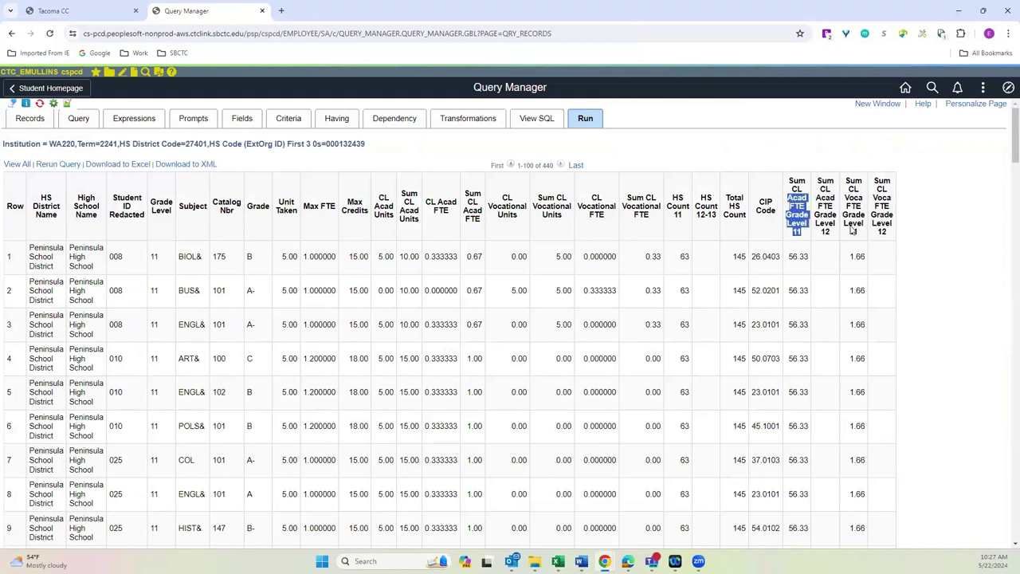
pyautogui.click(863, 271)
pyautogui.scroll(-1, 837, 278)
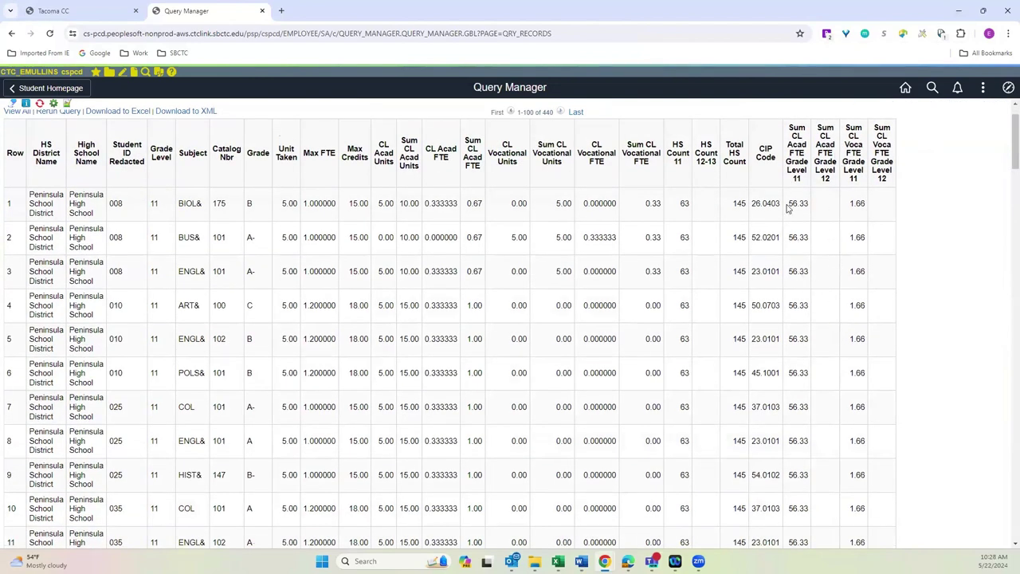
pyautogui.moveTo(788, 208); pyautogui.dragTo(808, 209)
pyautogui.click(827, 182)
pyautogui.scroll(-6, 837, 363)
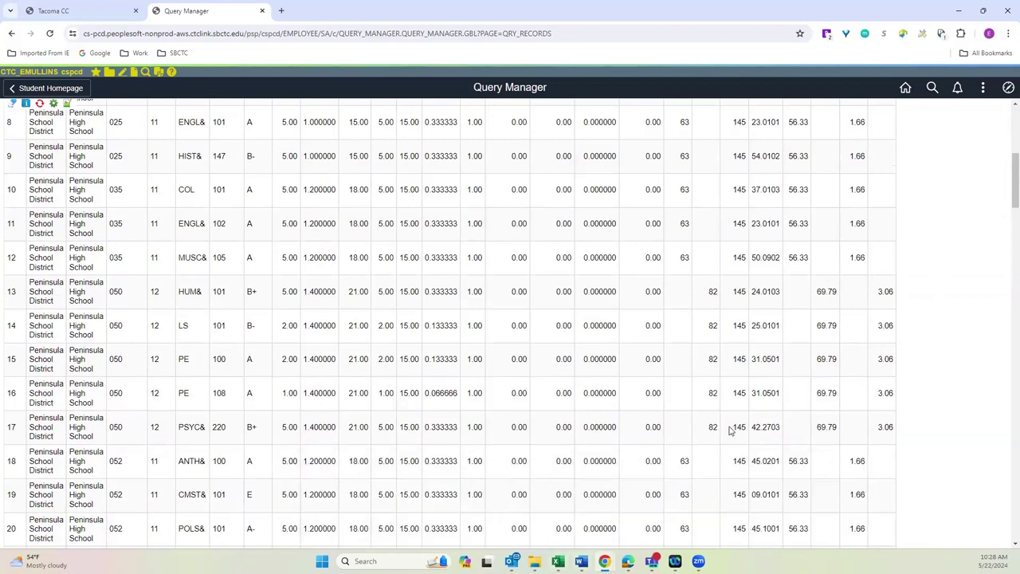
# Compare the query's grade-level FTE sums with Peninsula's Academic and Vocational FTE on Sheet2 in Excel, and return to Query Manager
pyautogui.click(558, 562)
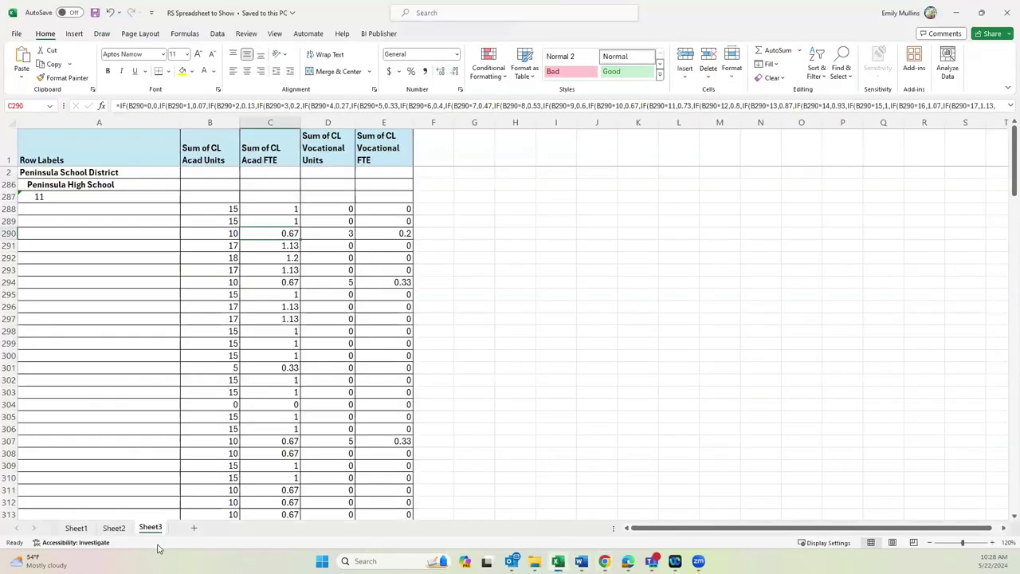
pyautogui.click(120, 530)
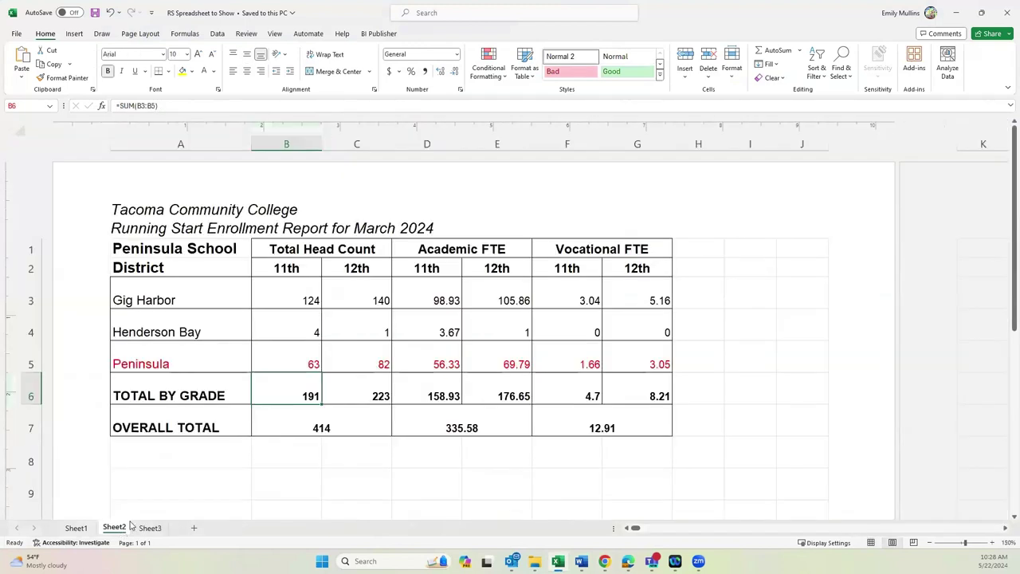
pyautogui.click(455, 252)
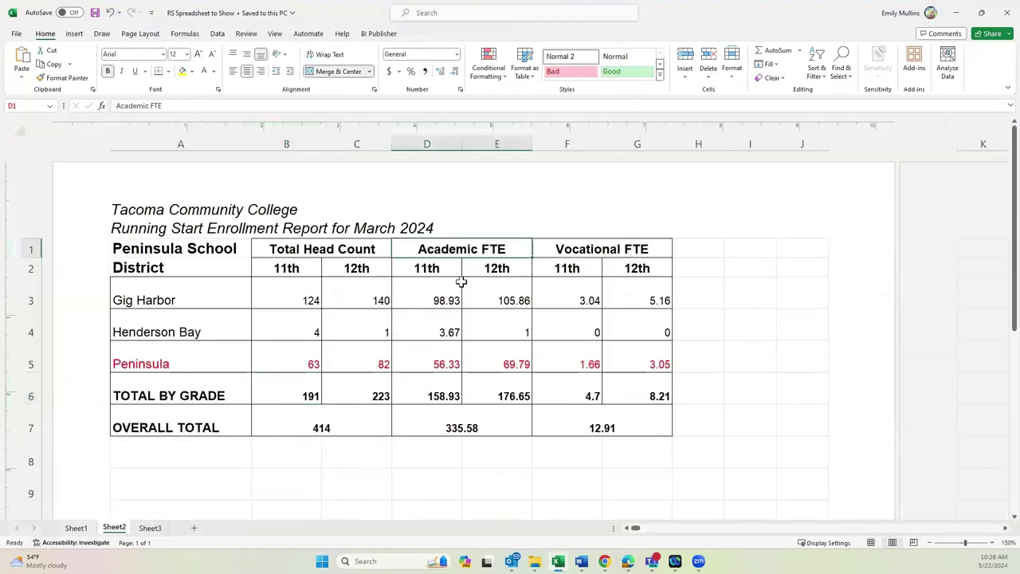
pyautogui.click(435, 364)
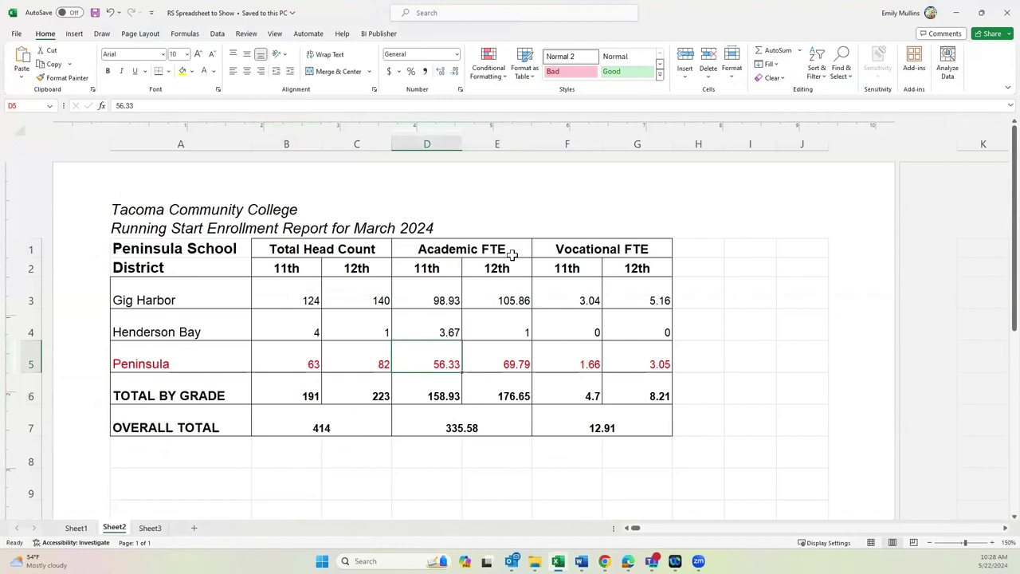
pyautogui.click(587, 256)
pyautogui.click(596, 365)
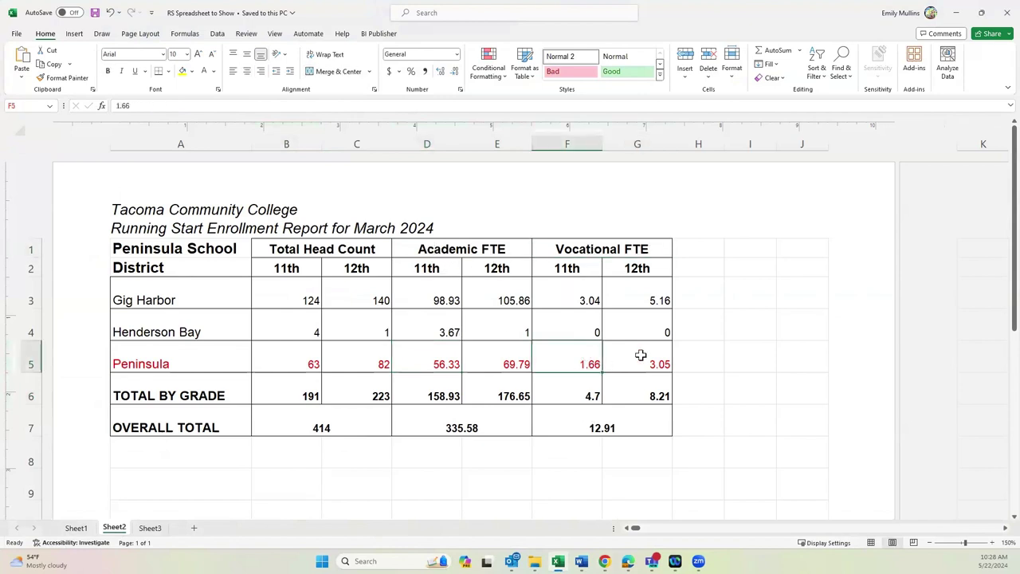
pyautogui.click(642, 357)
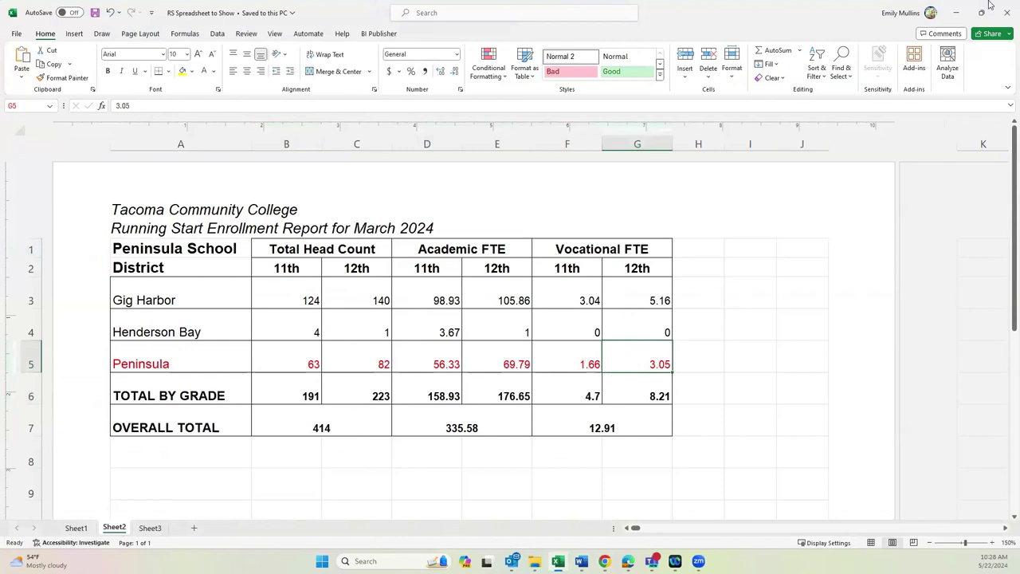
pyautogui.click(558, 561)
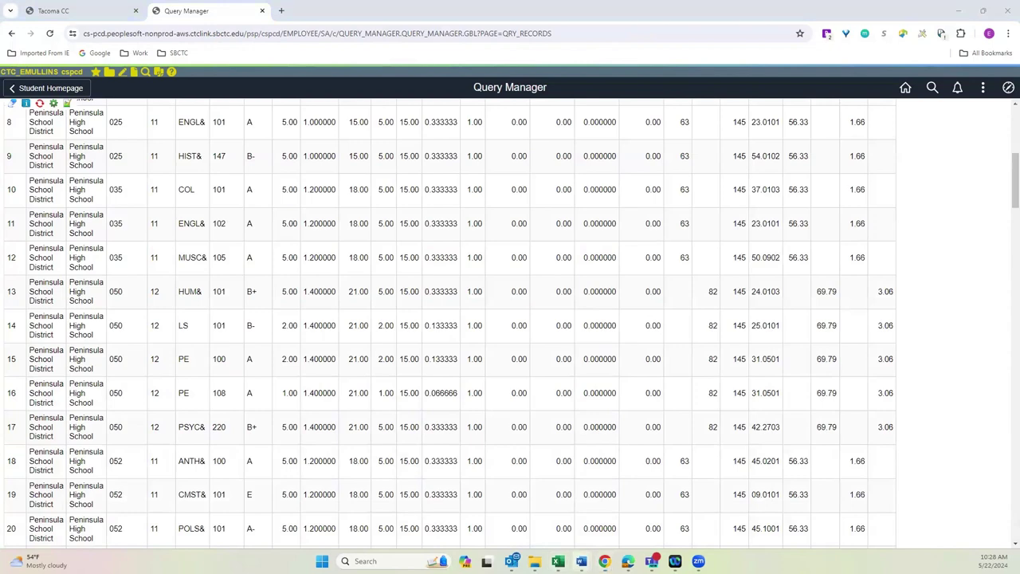
# Switch to the Word enrollment form to review its headcount and FTE totals, and return to the start of the query results in Chrome
pyautogui.moveTo(582, 561)
pyautogui.click(531, 481)
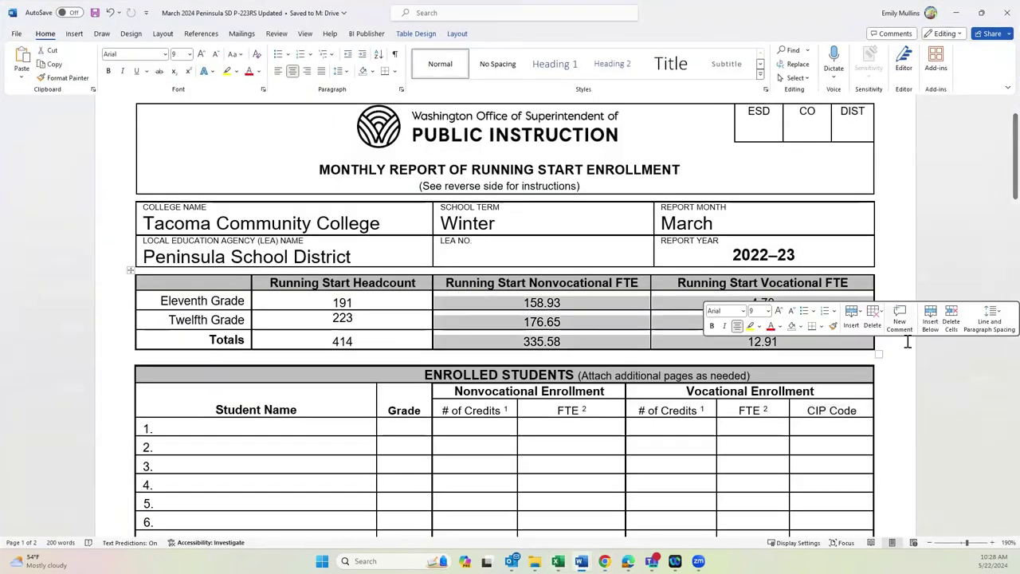
pyautogui.click(902, 363)
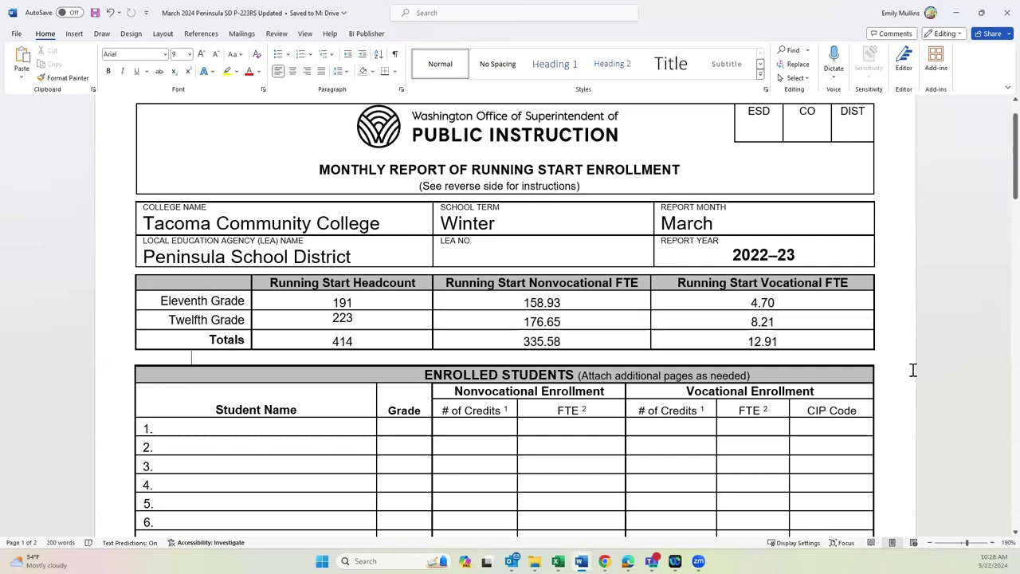
pyautogui.scroll(1, 915, 373)
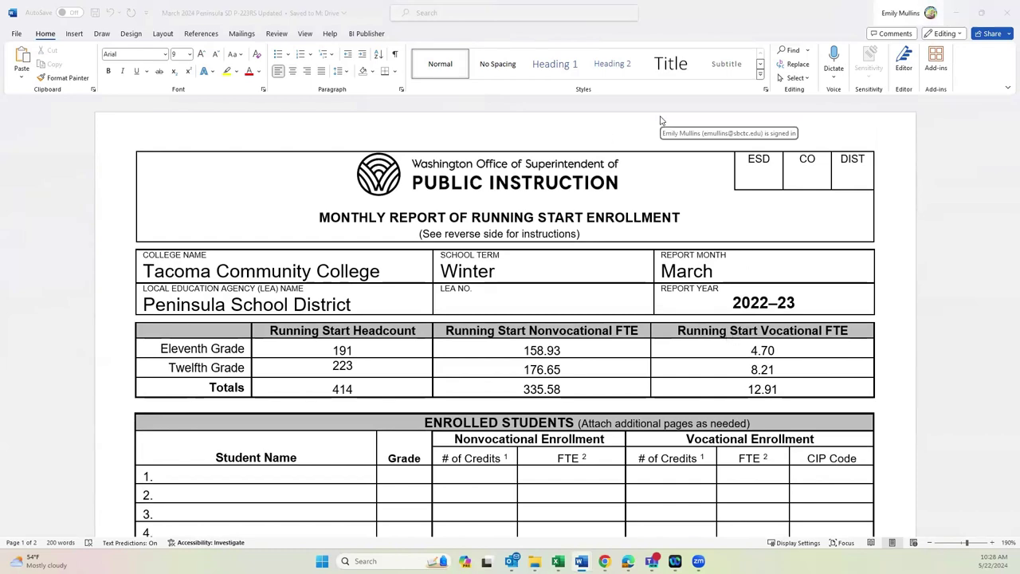
pyautogui.moveTo(581, 561)
pyautogui.click(925, 512)
pyautogui.scroll(5, 909, 296)
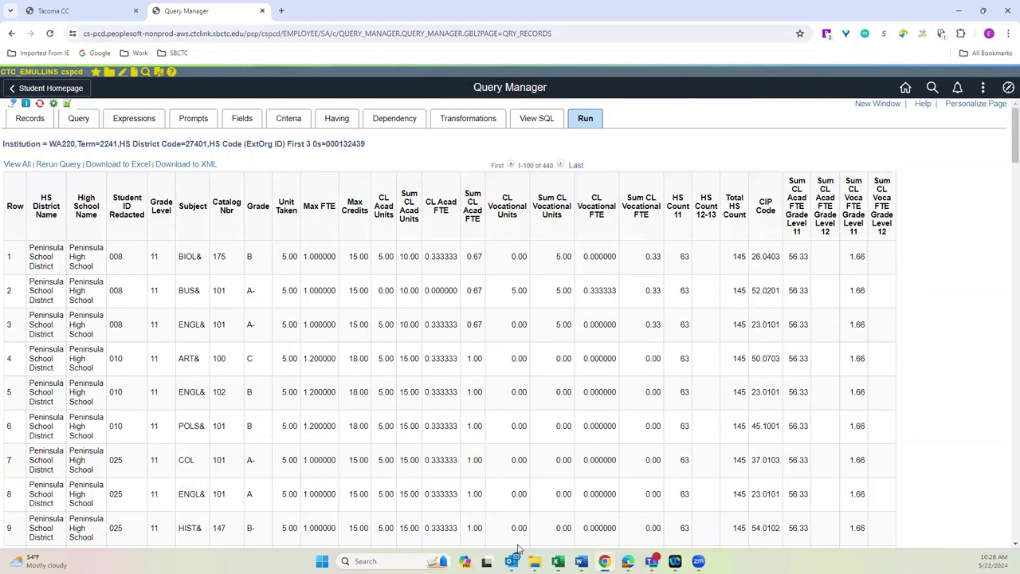
# Switch to Excel and display all columns of Sheet1 at 100% zoom
pyautogui.click(558, 561)
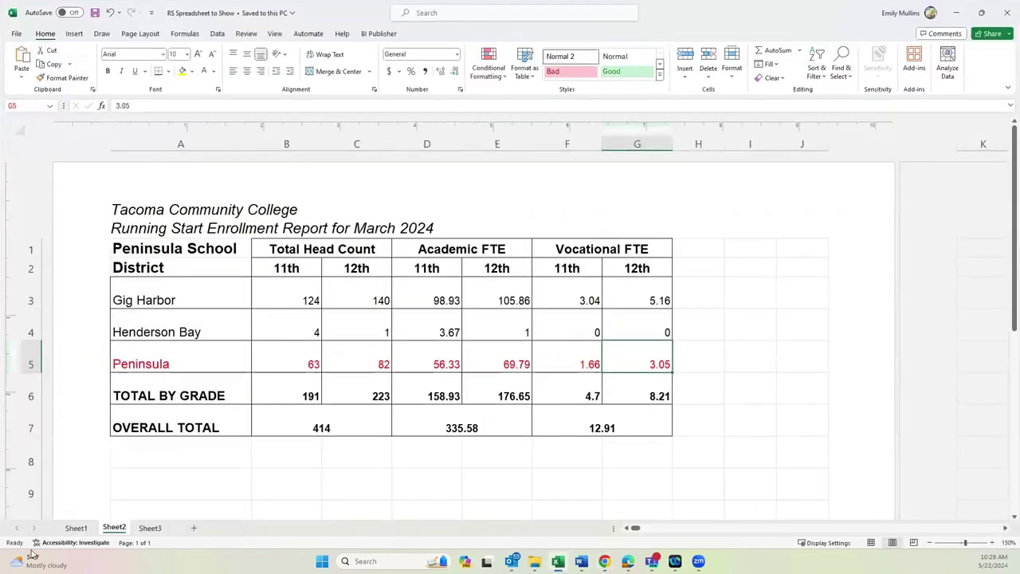
pyautogui.click(76, 527)
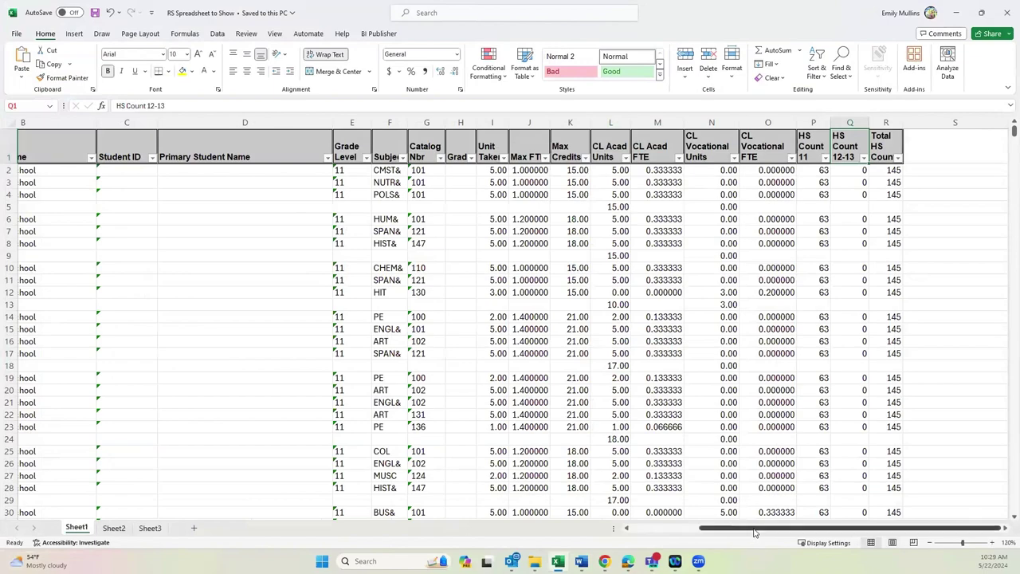
pyautogui.hscroll(-3, 726, 530)
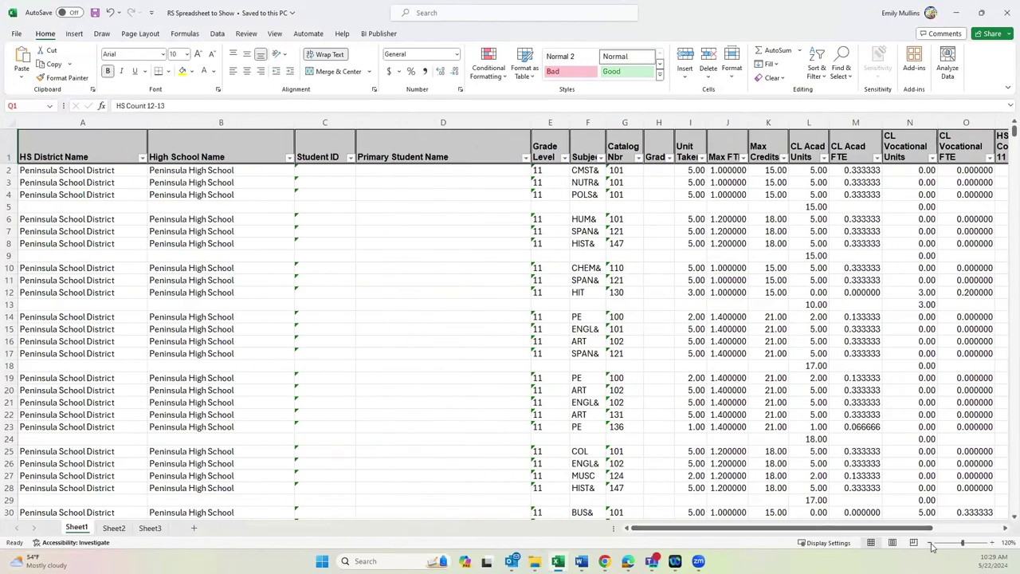
pyautogui.click(931, 542)
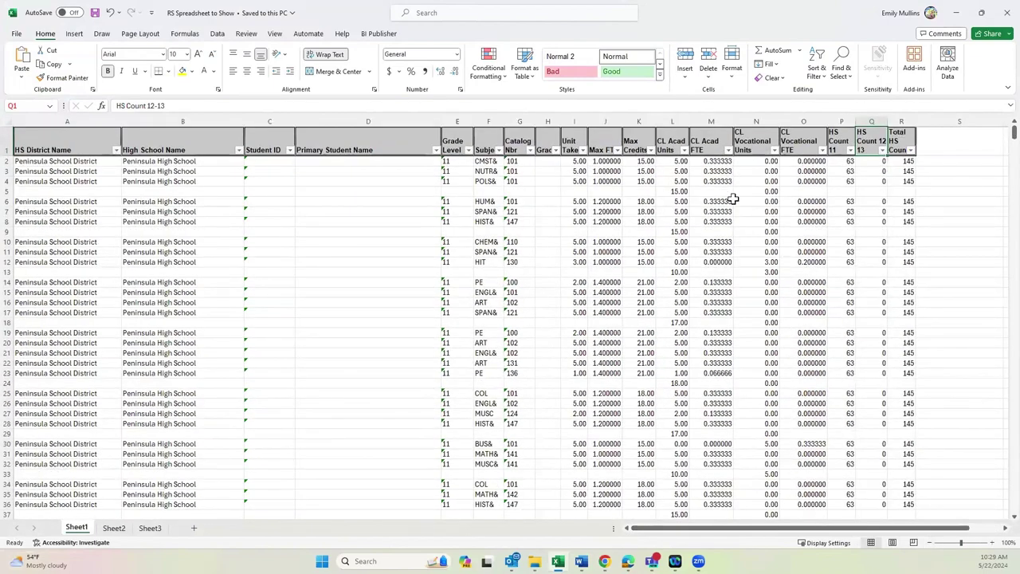
# Inspect the CL Acad Units subtotal in L5 and the empty cells S5 and C5 in the same subtotal row
pyautogui.click(669, 192)
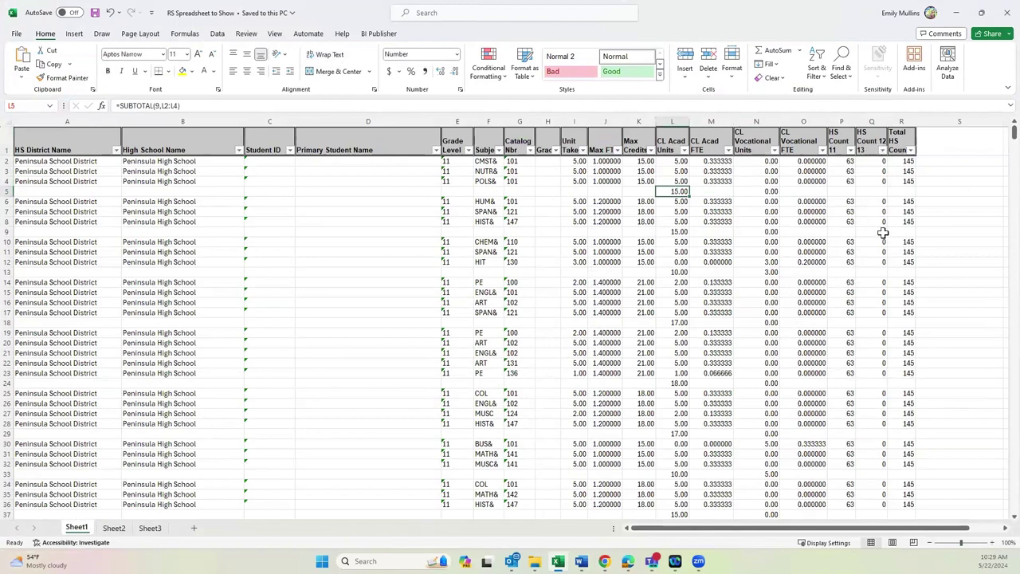
pyautogui.click(931, 182)
pyautogui.click(933, 192)
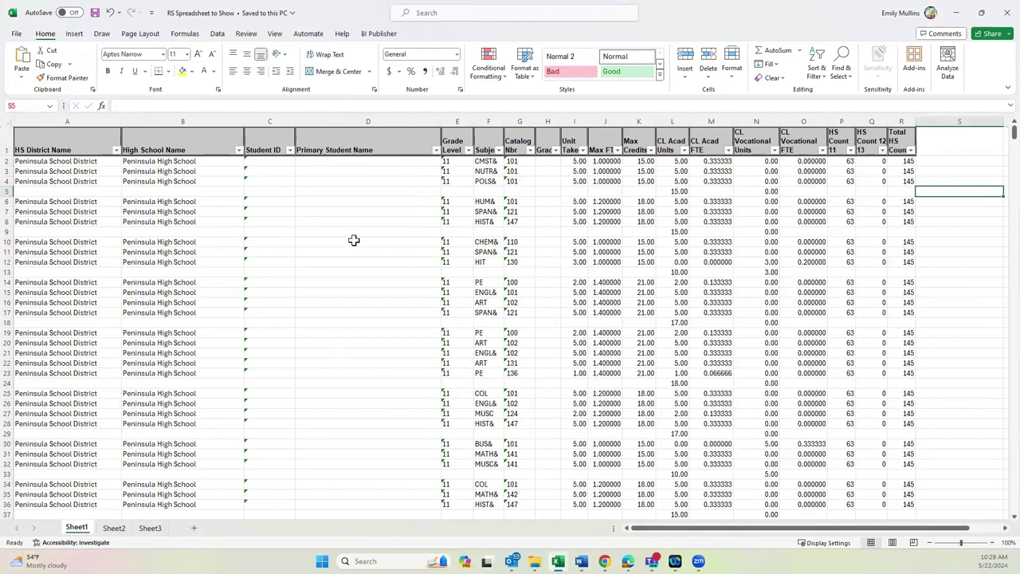
pyautogui.click(270, 190)
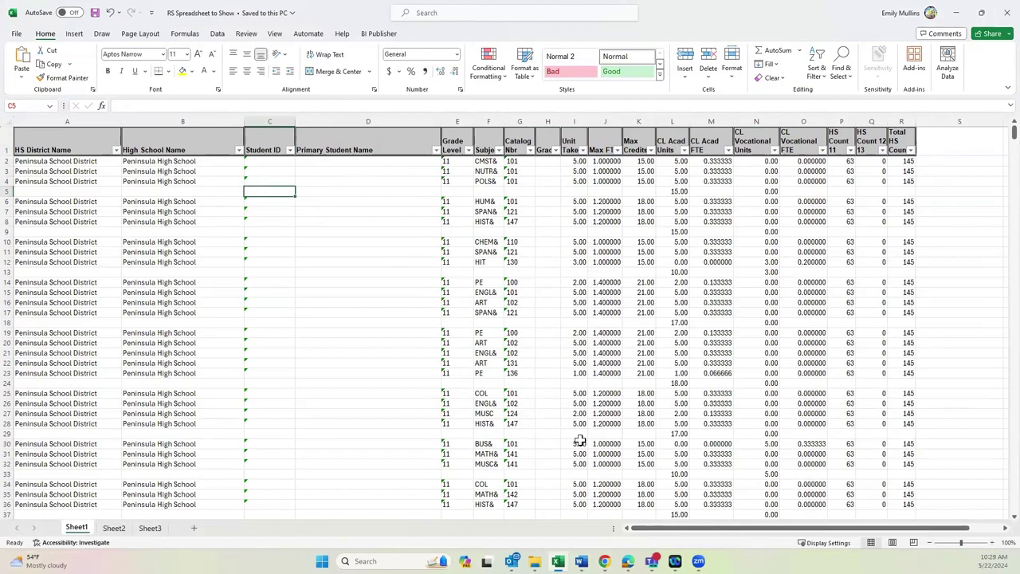
# Switch to Query Manager in Chrome and inspect the HS District Code prompt's default value, cancelling without changes
pyautogui.moveTo(604, 561)
pyautogui.click(924, 516)
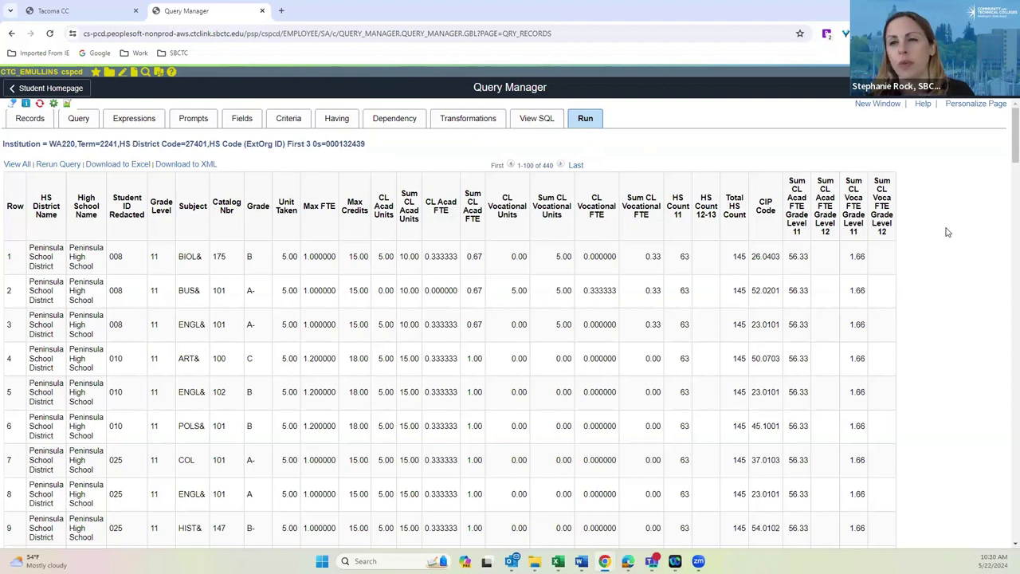
pyautogui.click(206, 124)
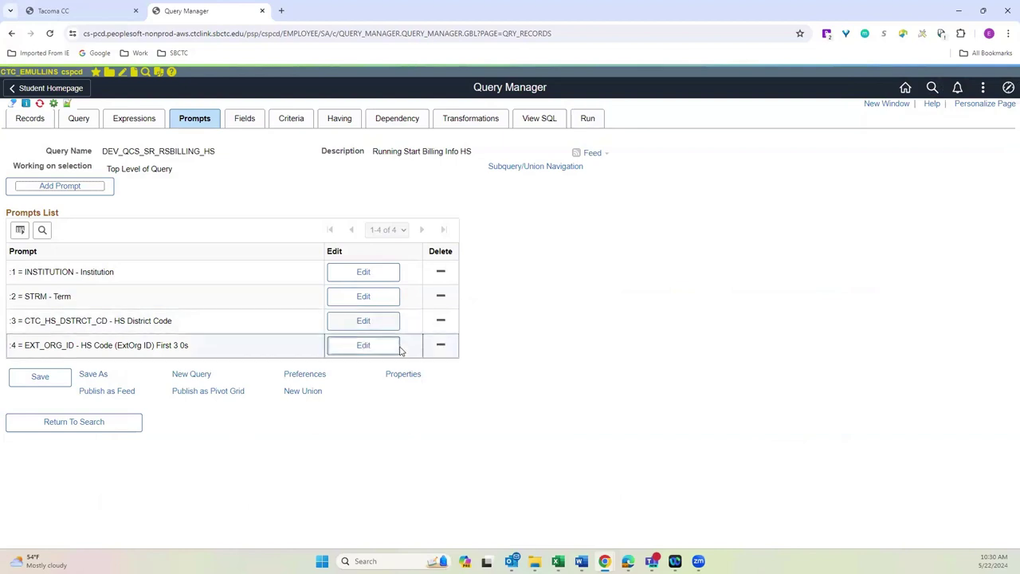
pyautogui.click(363, 321)
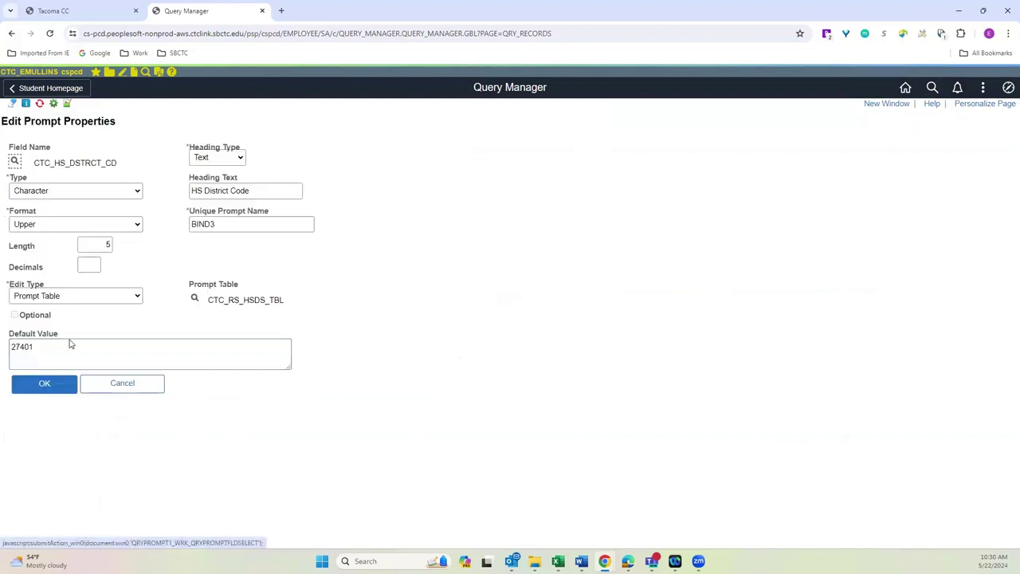
pyautogui.moveTo(71, 361); pyautogui.dragTo(10, 347)
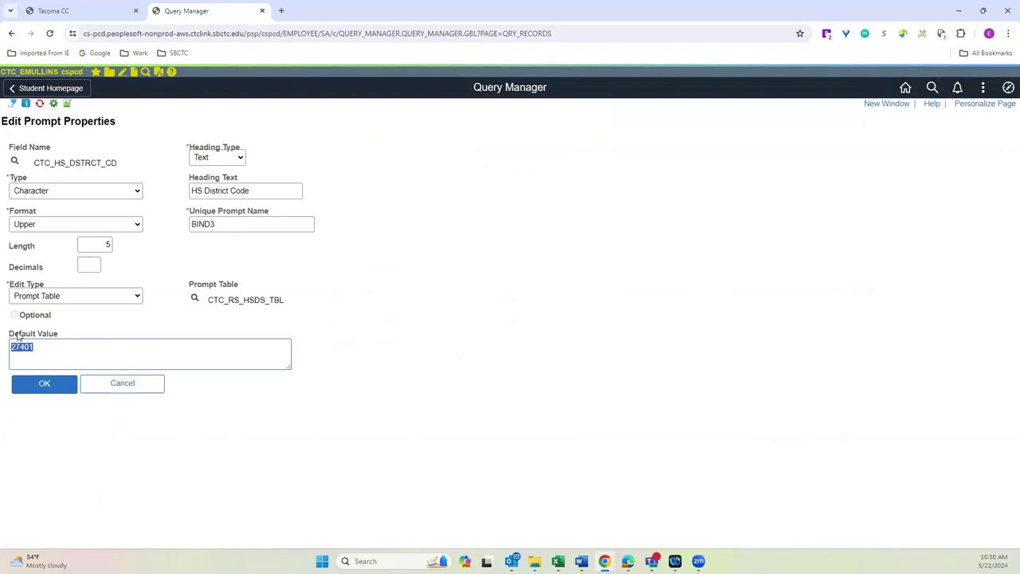
pyautogui.click(146, 385)
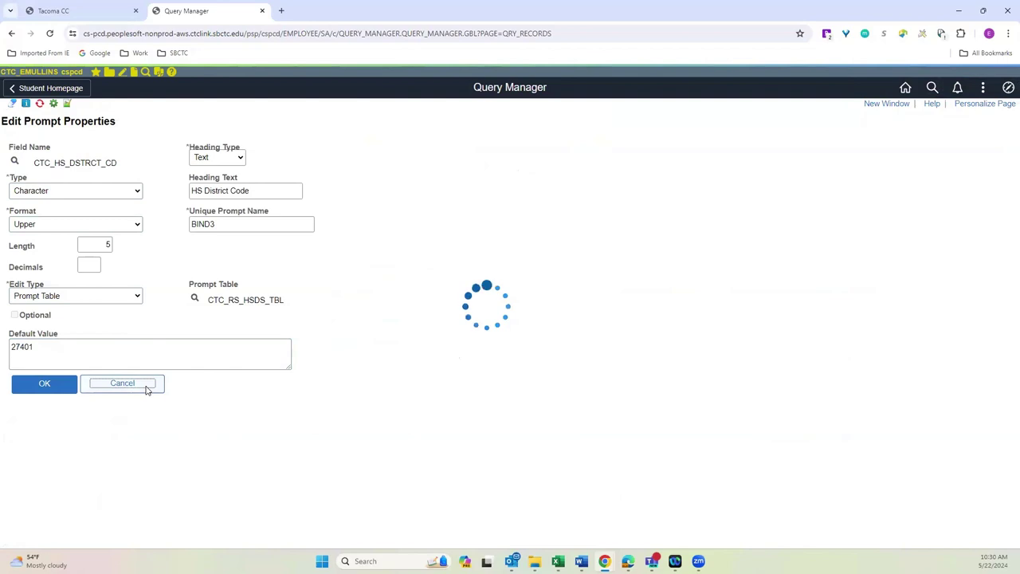
# Clear the default value of the HS Code (ExtOrg ID) prompt and make the prompt optional
pyautogui.click(382, 345)
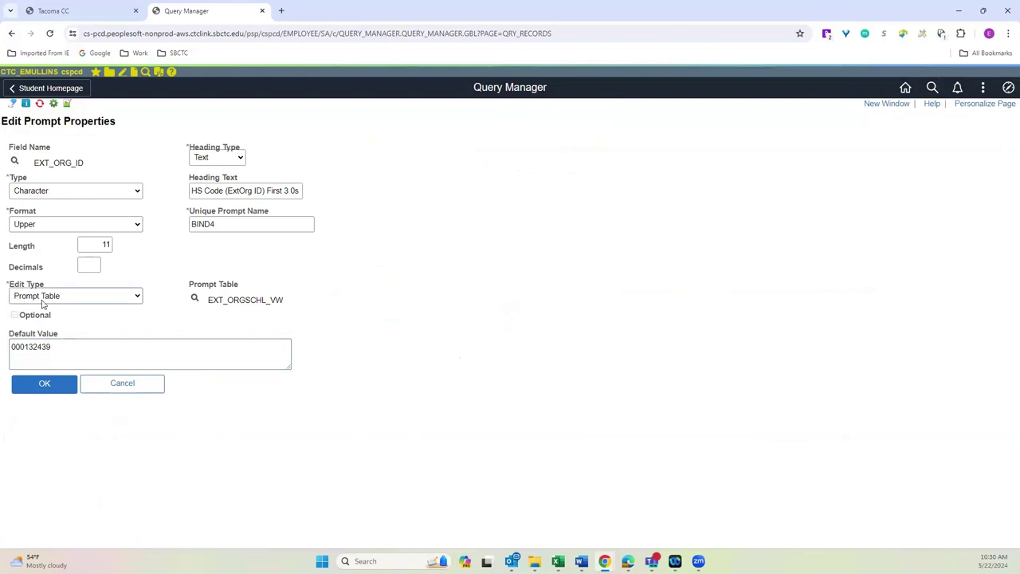
pyautogui.click(65, 383)
pyautogui.moveTo(67, 346); pyautogui.dragTo(11, 348)
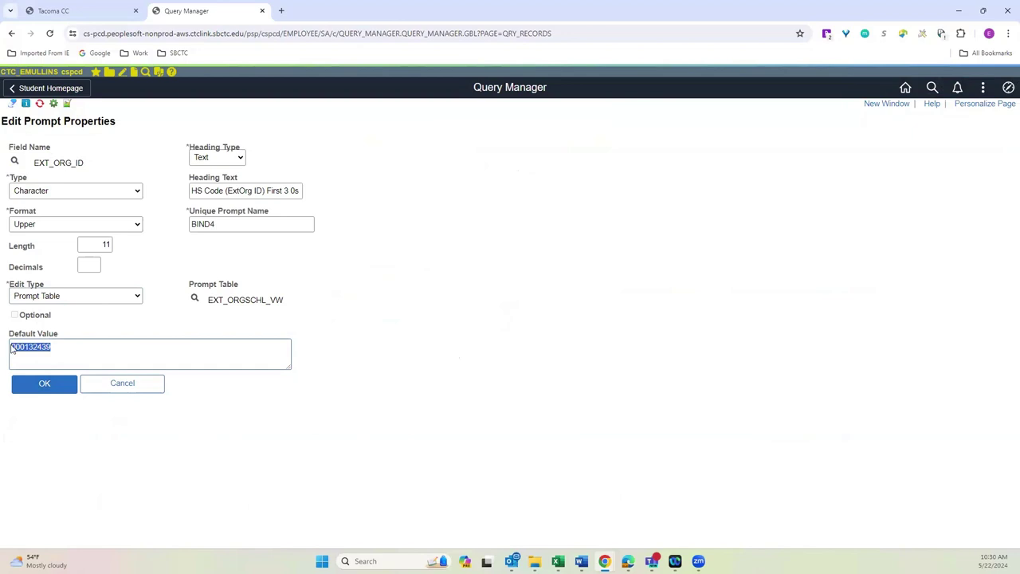
pyautogui.press('BackSpace')
pyautogui.click(66, 386)
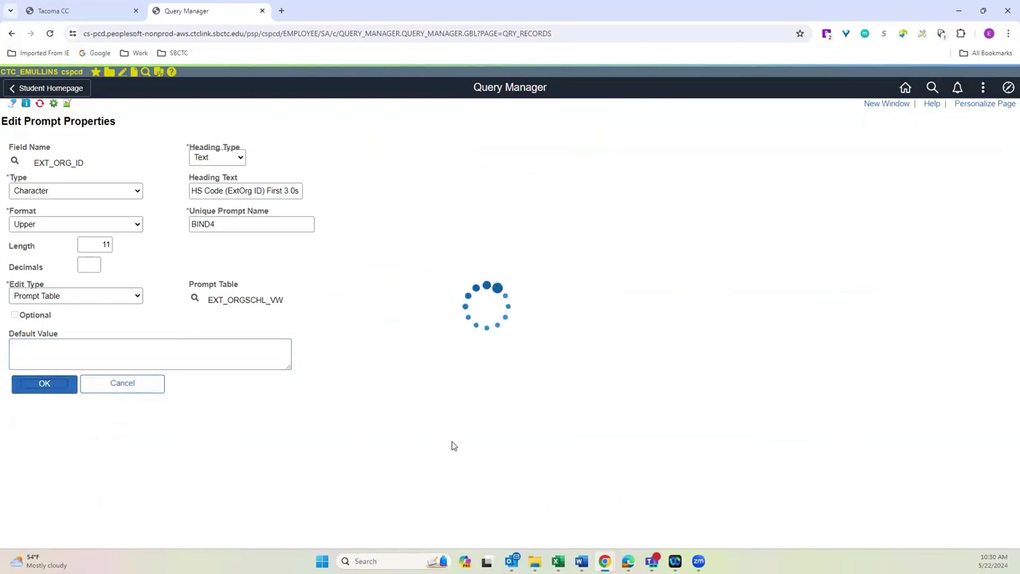
pyautogui.click(371, 351)
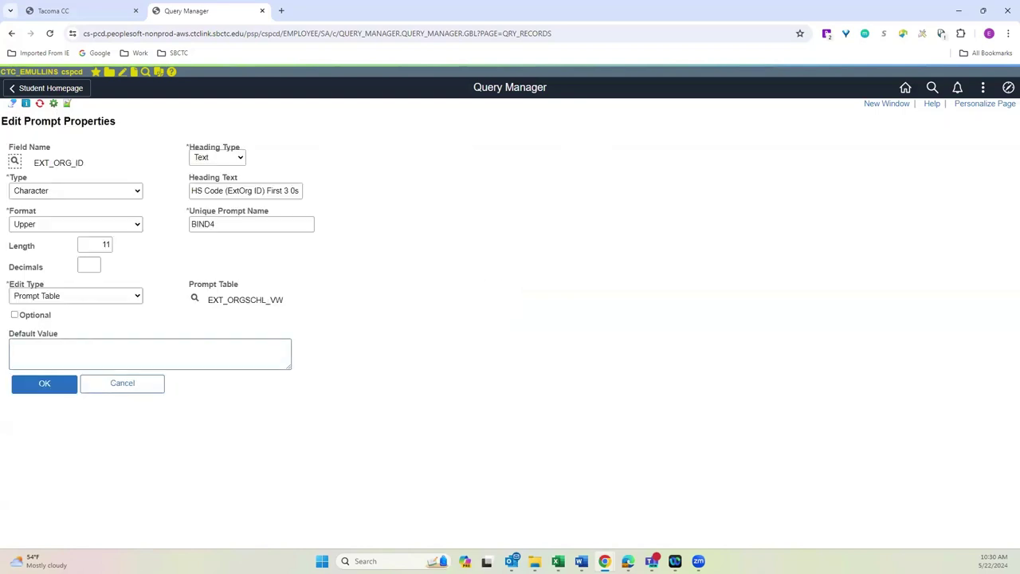
pyautogui.click(14, 316)
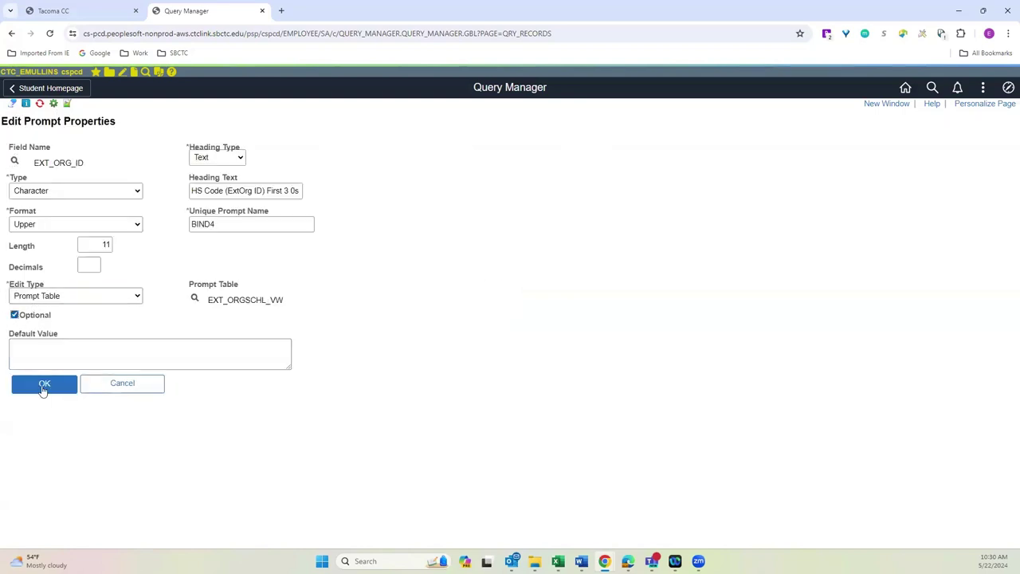
pyautogui.click(45, 383)
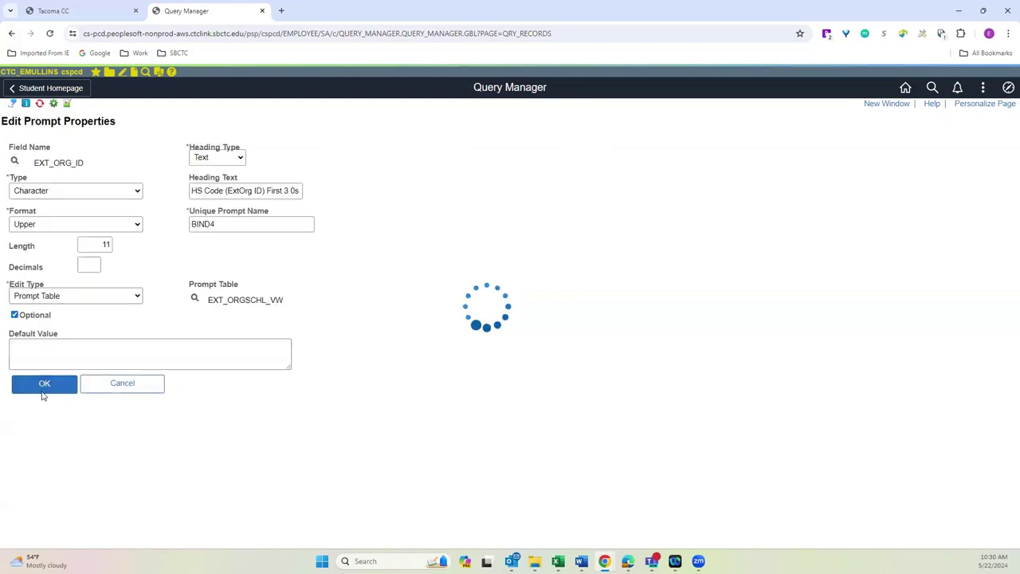
# Run the query for institution WA220, term 2241 and HS District Code 27401 with a blank HS Code, and review the first rows
pyautogui.click(586, 120)
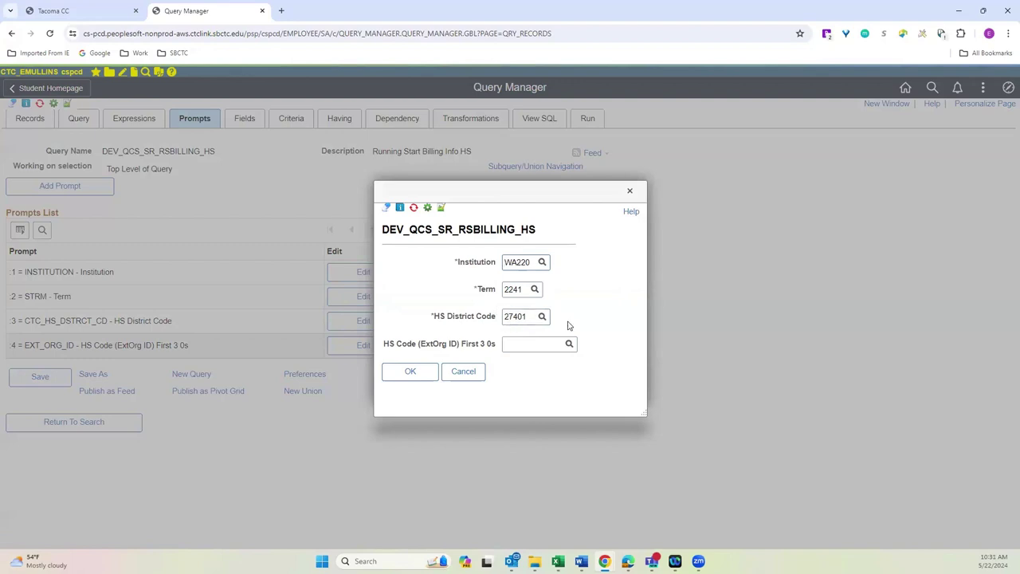
pyautogui.click(528, 348)
pyautogui.click(410, 373)
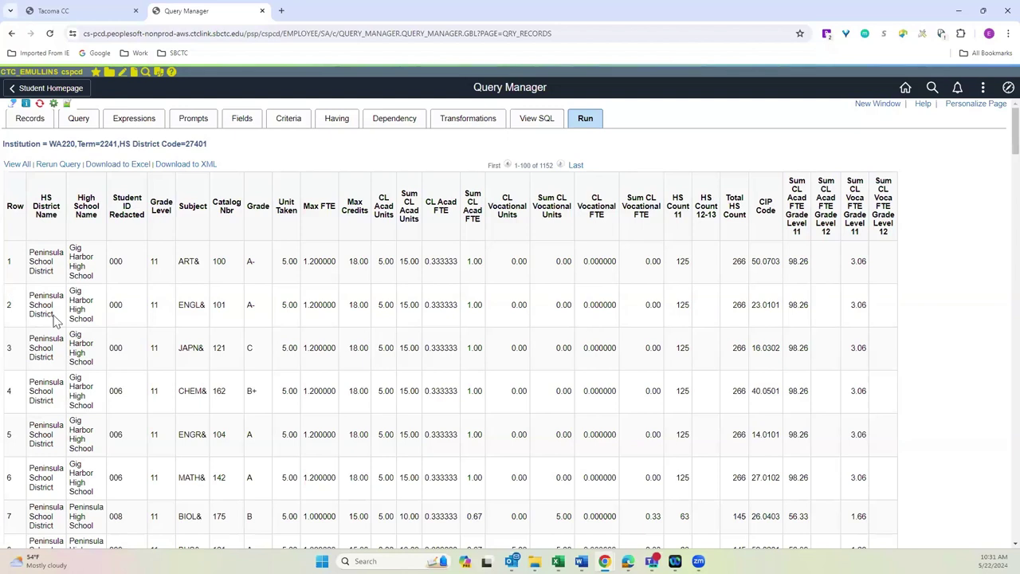
pyautogui.scroll(-1, 119, 231)
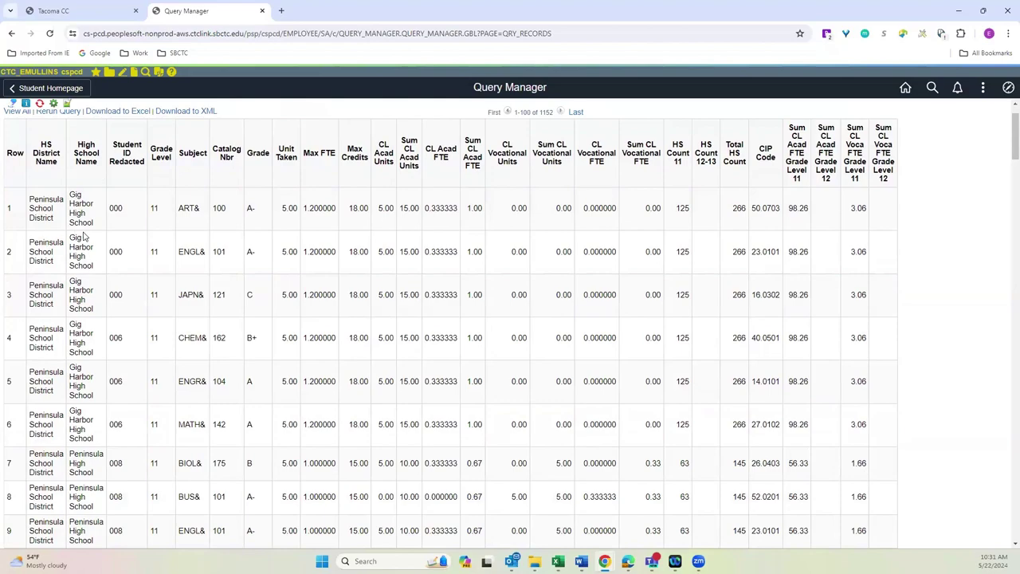
pyautogui.scroll(-10, 81, 225)
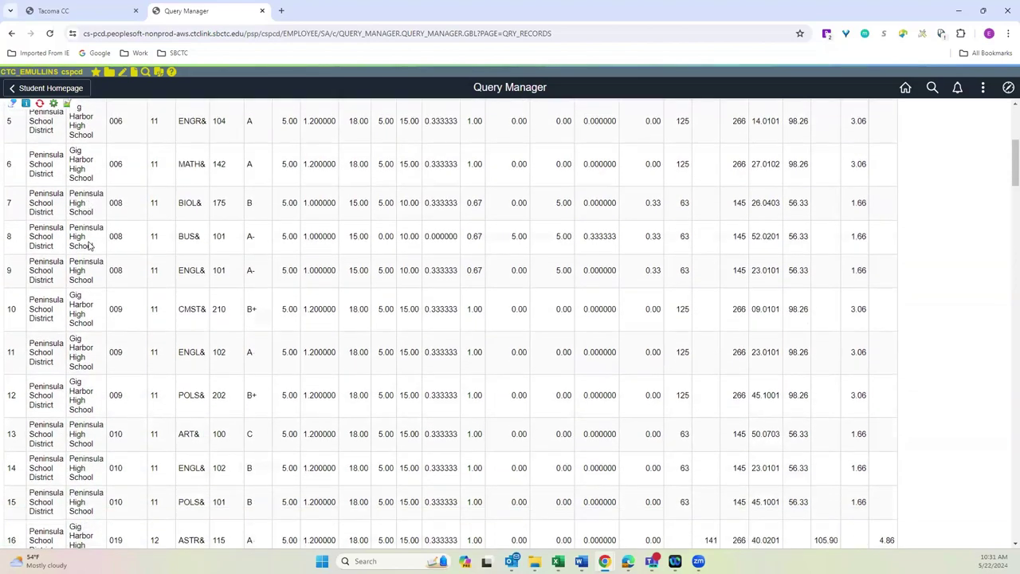
pyautogui.scroll(12, 88, 250)
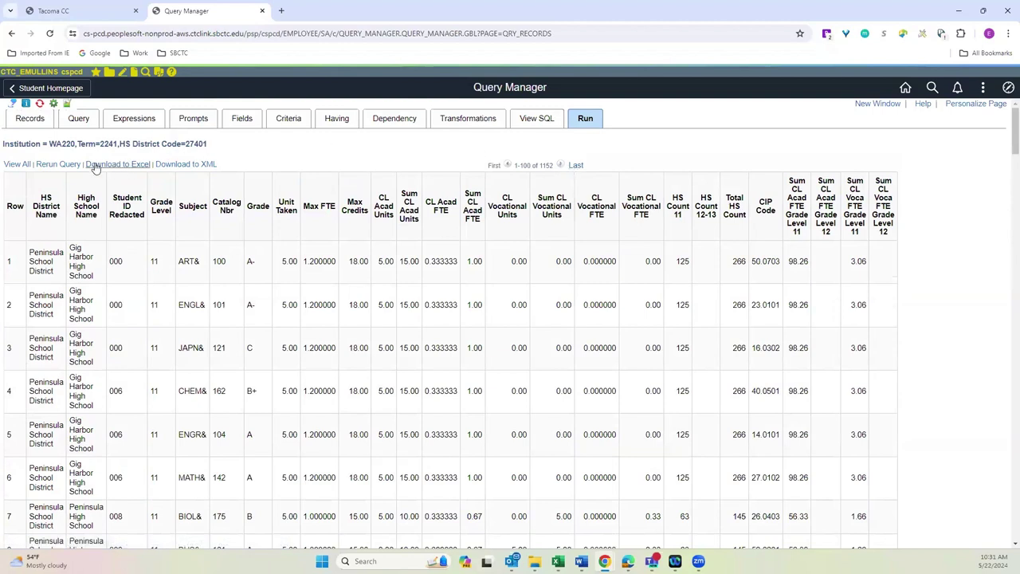
# Show all result rows and examine how the High School Name and Student ID Redacted columns are ordered, down to about row 515
pyautogui.click(17, 164)
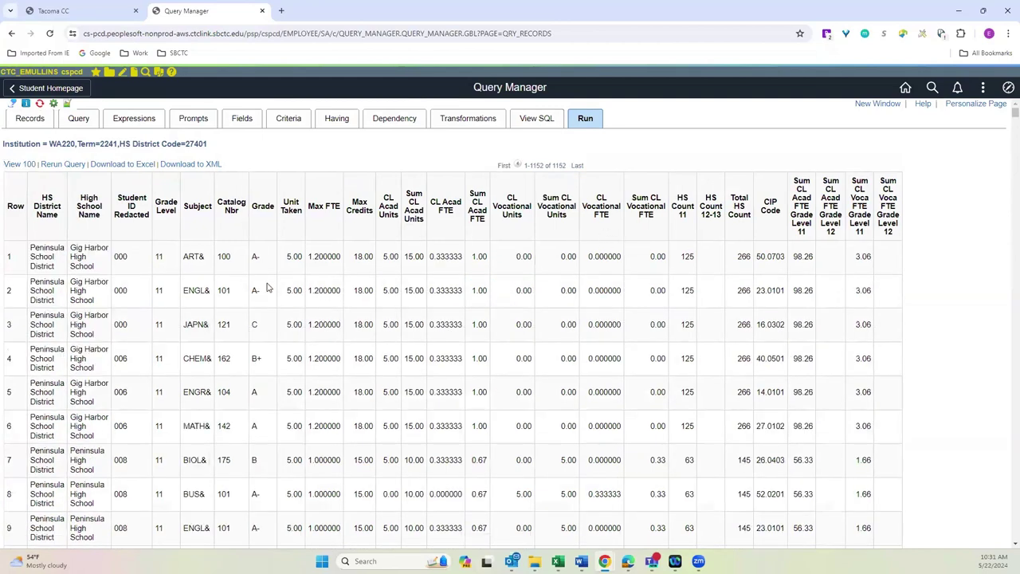
pyautogui.scroll(-4, 544, 294)
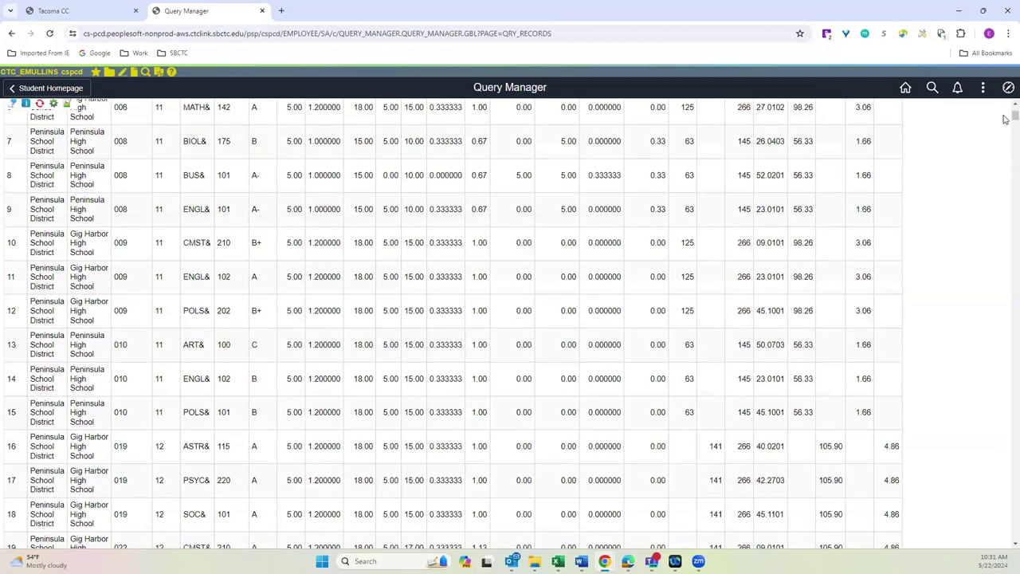
pyautogui.scroll(-20, 366, 421)
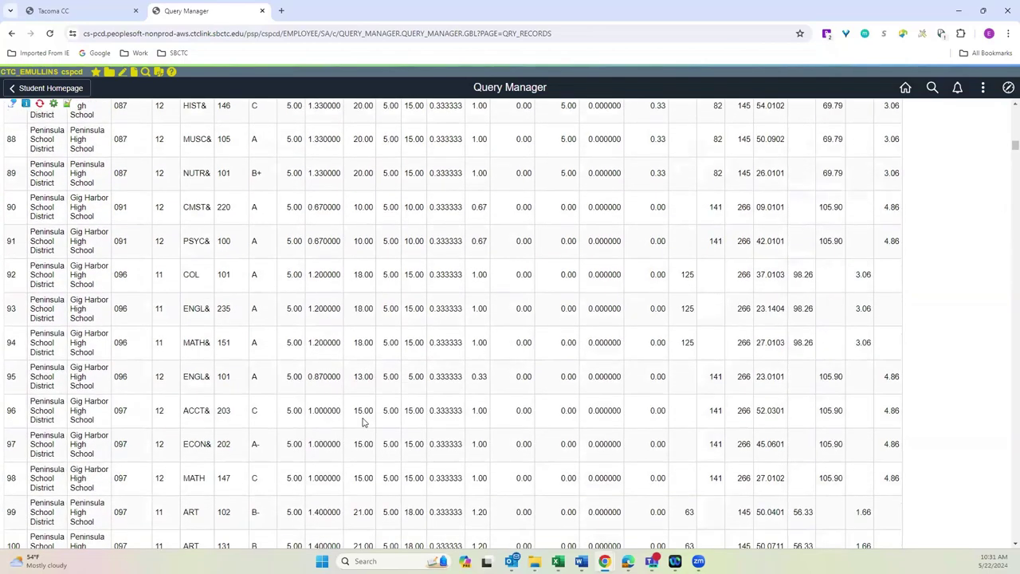
pyautogui.scroll(-19, 187, 434)
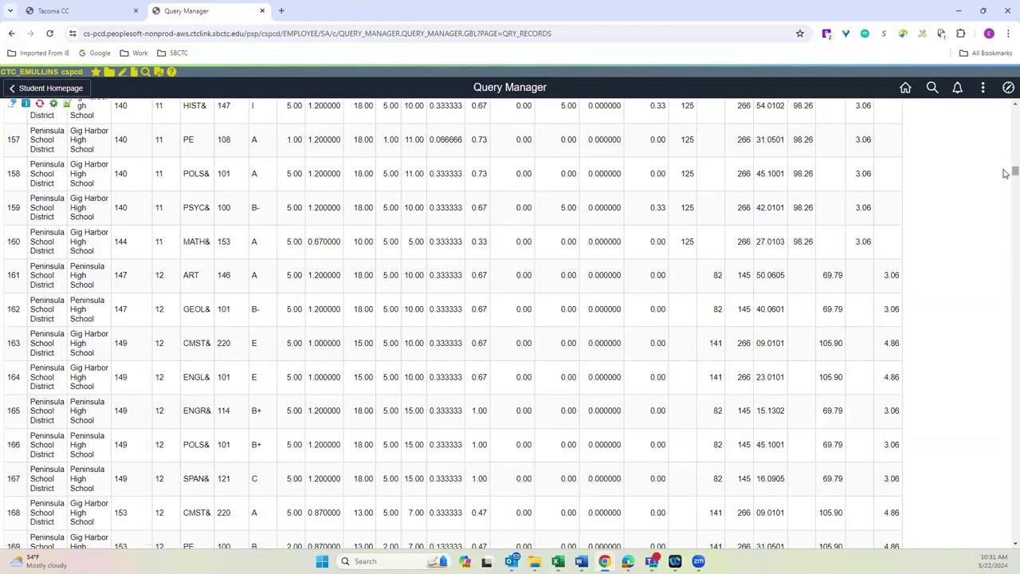
pyautogui.moveTo(1015, 171); pyautogui.dragTo(1008, 299)
pyautogui.scroll(-3, 294, 279)
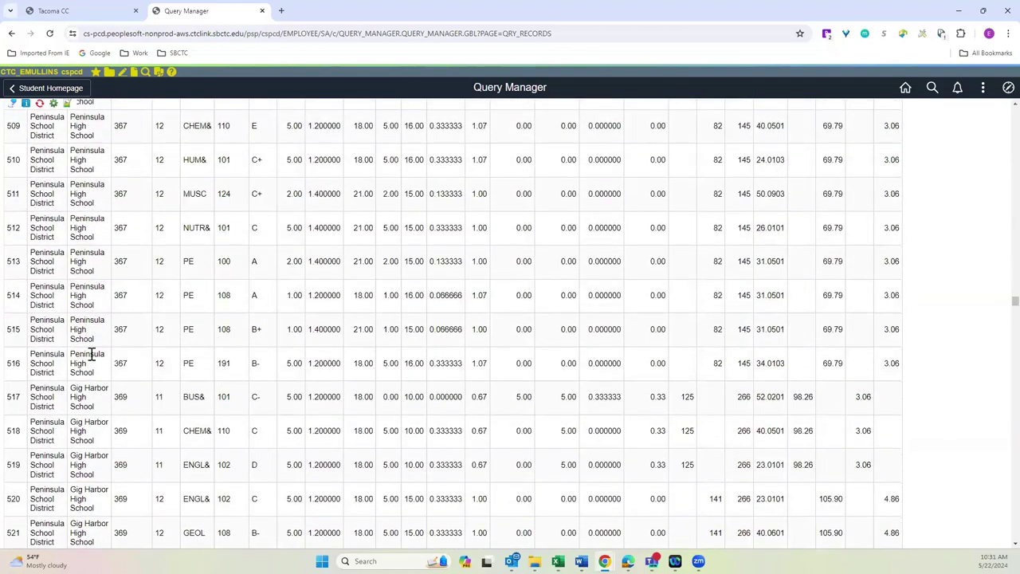
pyautogui.scroll(-1, 88, 351)
pyautogui.moveTo(77, 215); pyautogui.dragTo(100, 237)
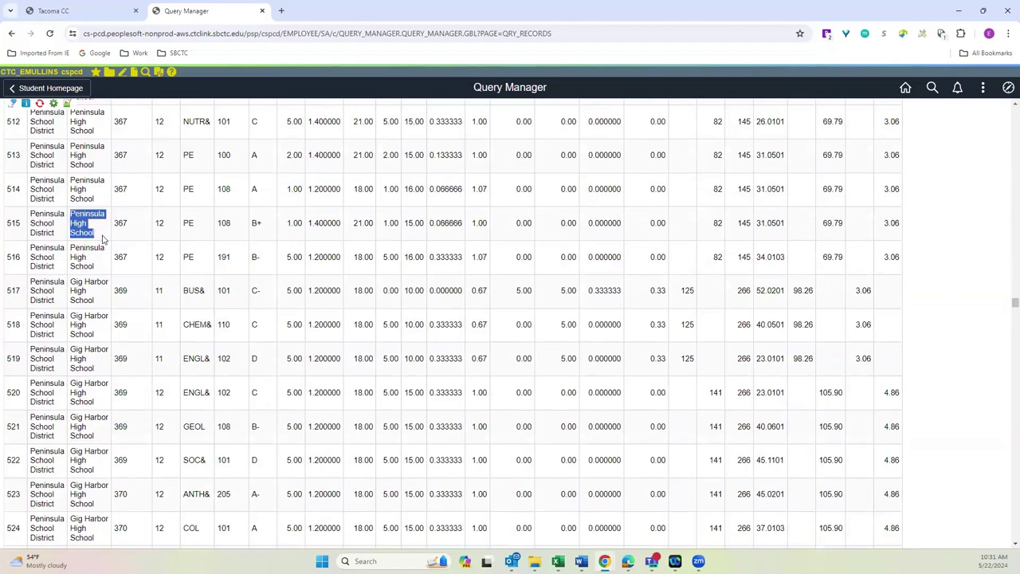
pyautogui.scroll(-1, 101, 237)
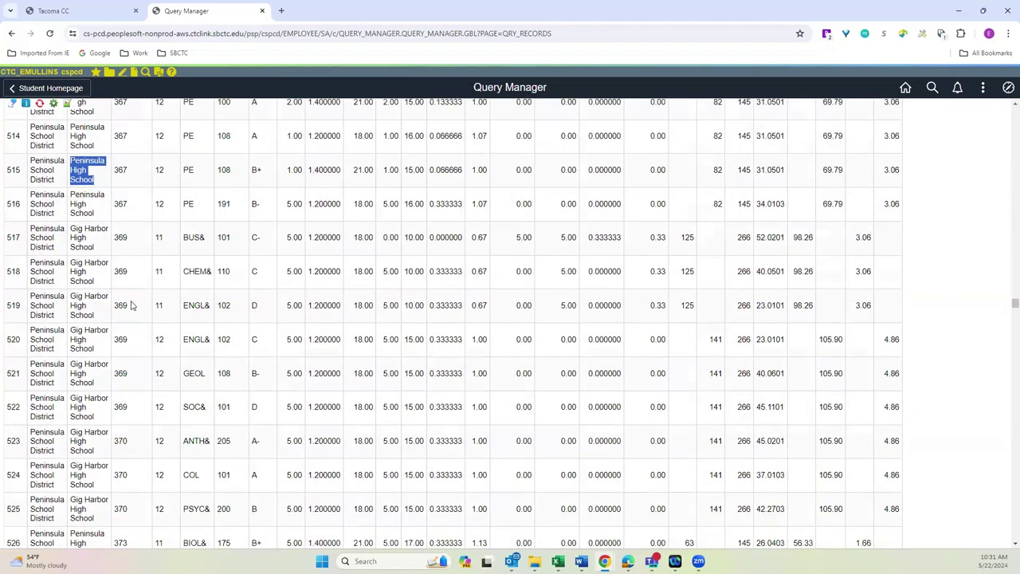
pyautogui.scroll(2, 104, 260)
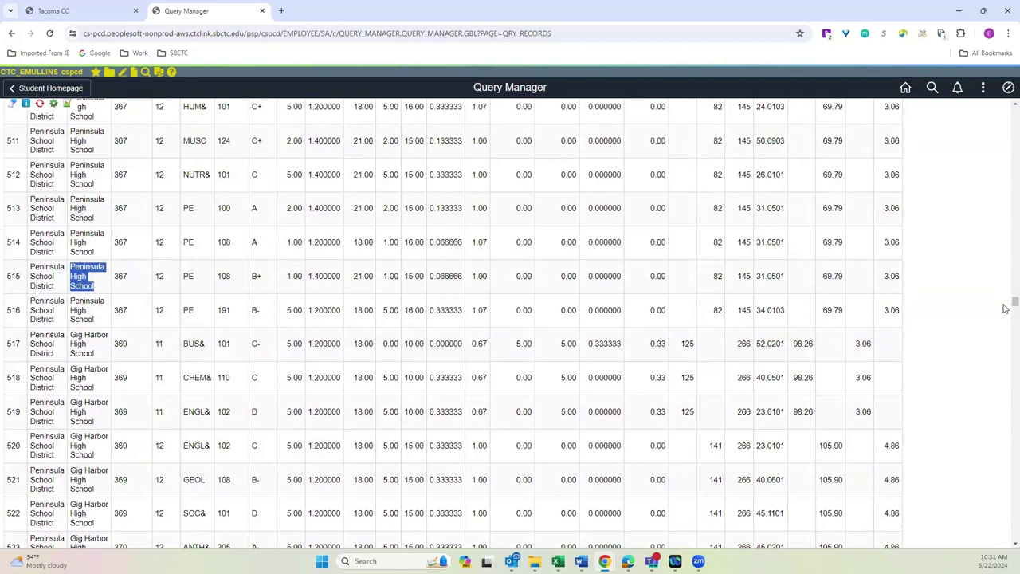
# Return to the first result rows and compare the Grade Level 11 academic FTE sums and Total HS Count for both high schools
pyautogui.moveTo(1010, 302); pyautogui.dragTo(1006, 110)
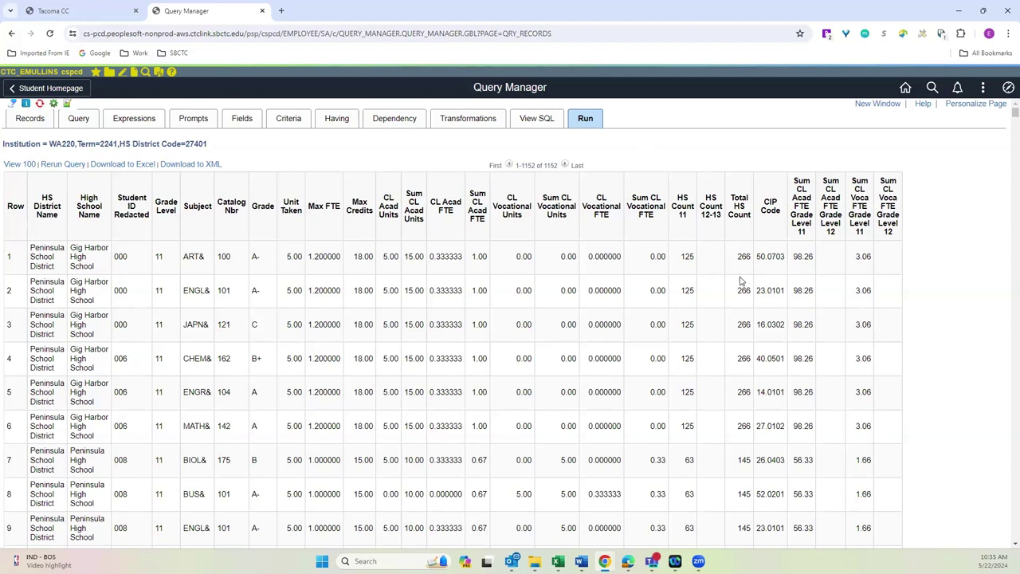
pyautogui.doubleClick(801, 257)
pyautogui.click(797, 258)
pyautogui.moveTo(797, 258); pyautogui.dragTo(814, 271)
pyautogui.scroll(-1, 825, 327)
pyautogui.scroll(-1, 825, 327)
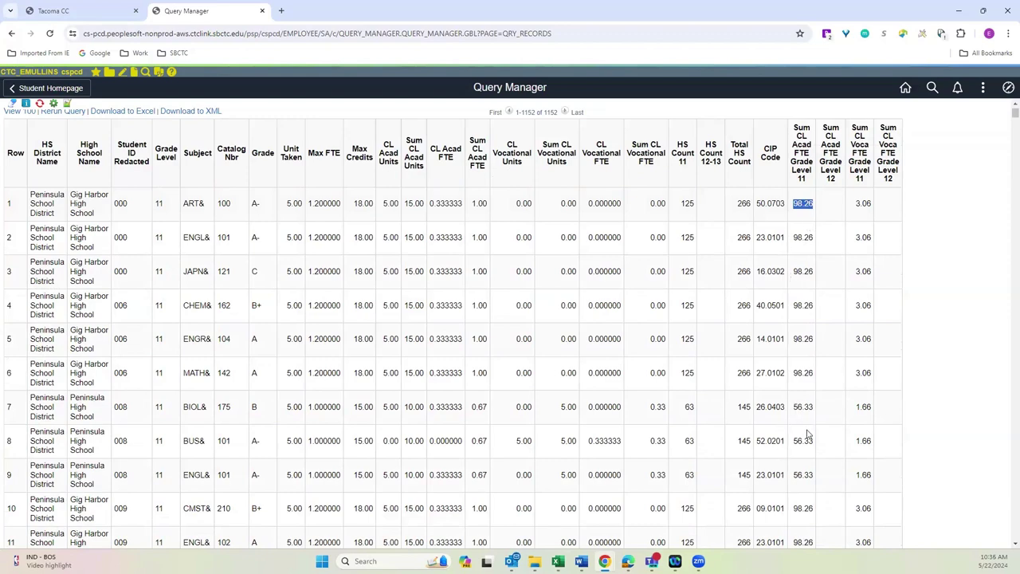
pyautogui.scroll(-2, 818, 403)
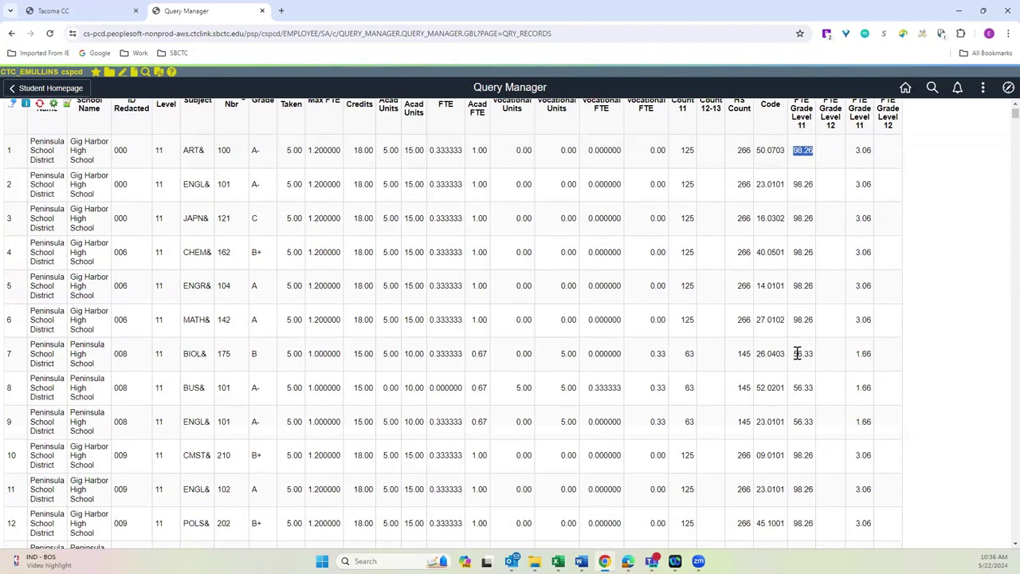
pyautogui.moveTo(793, 354); pyautogui.dragTo(819, 361)
pyautogui.scroll(1, 838, 343)
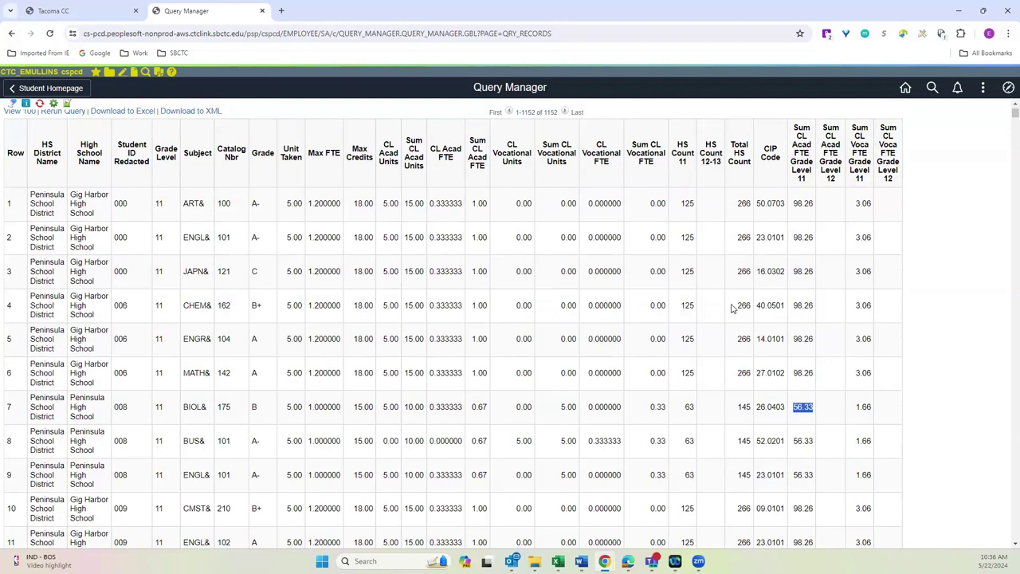
pyautogui.moveTo(729, 141); pyautogui.dragTo(753, 169)
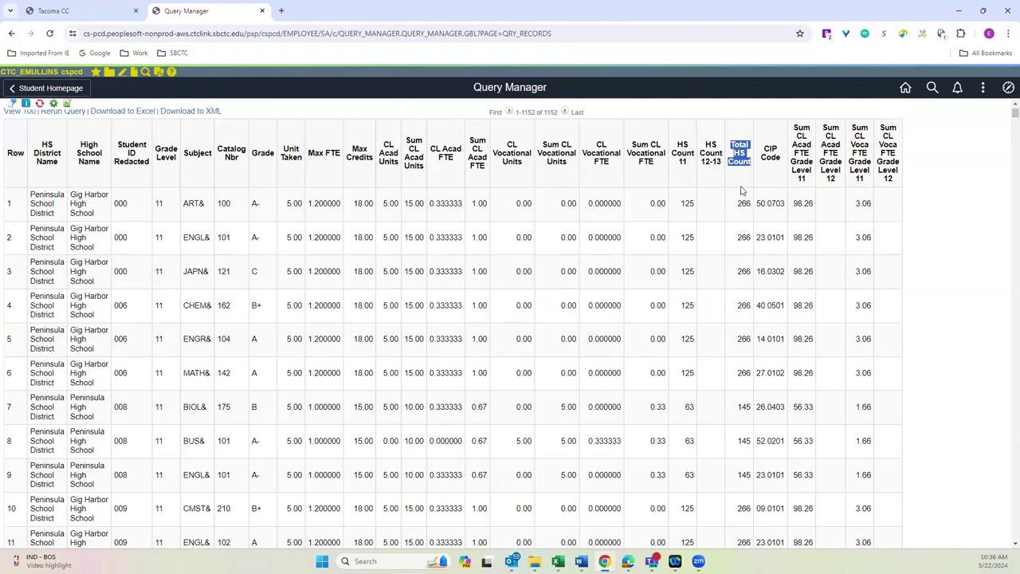
pyautogui.scroll(2, 741, 192)
pyautogui.click(762, 159)
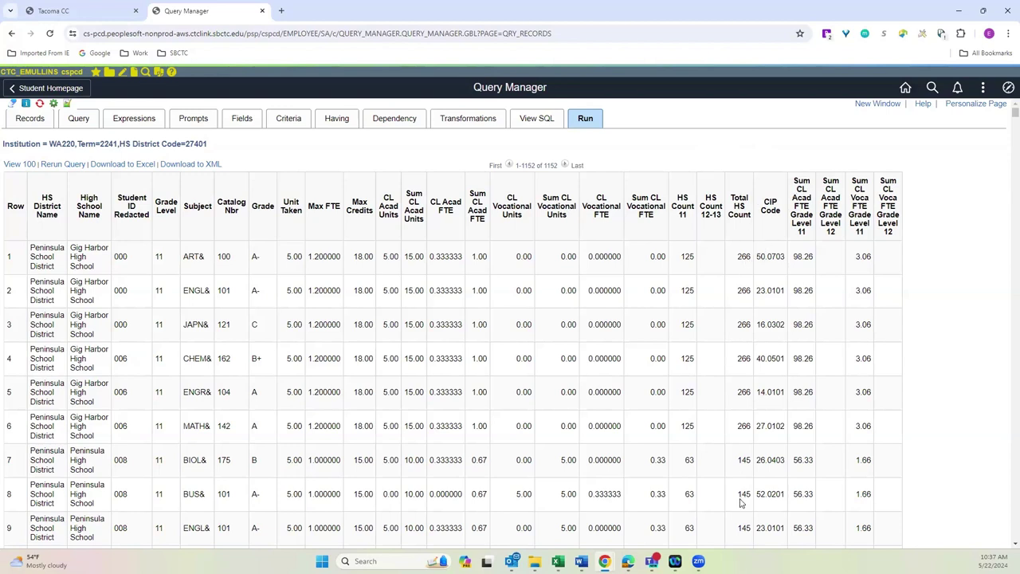
# Check the query's CIP Code column against the March 2024 Peninsula SD P-223RS form in Word, returning to Query Manager in Chrome
pyautogui.tripleClick(767, 204)
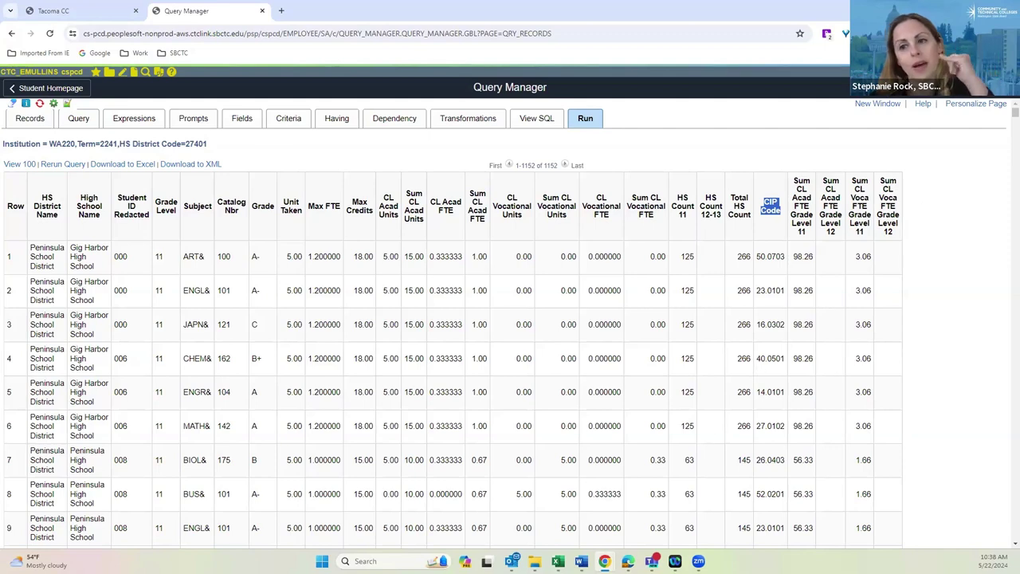
pyautogui.click(581, 562)
pyautogui.click(517, 499)
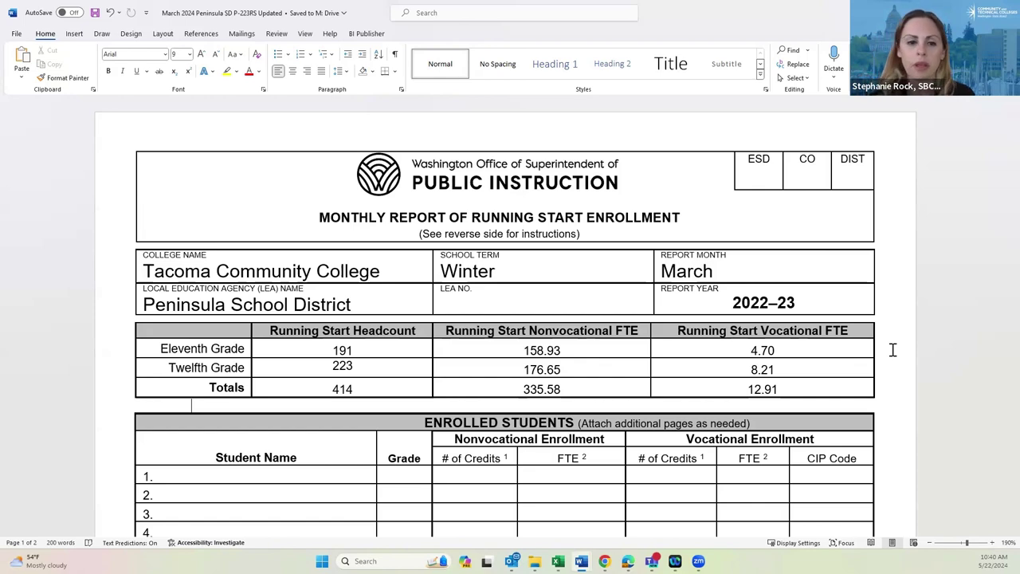
pyautogui.moveTo(604, 561)
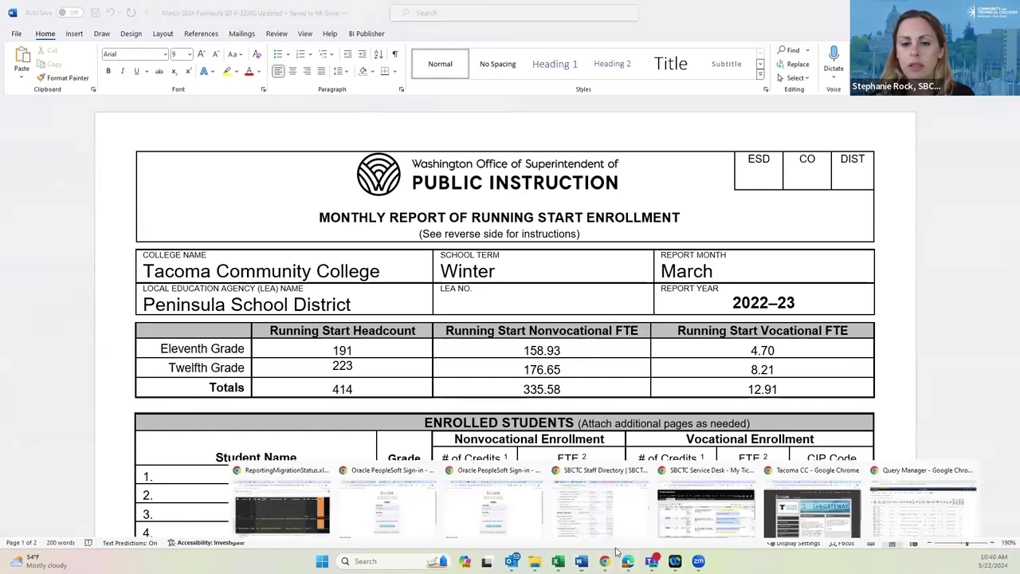
pyautogui.click(887, 517)
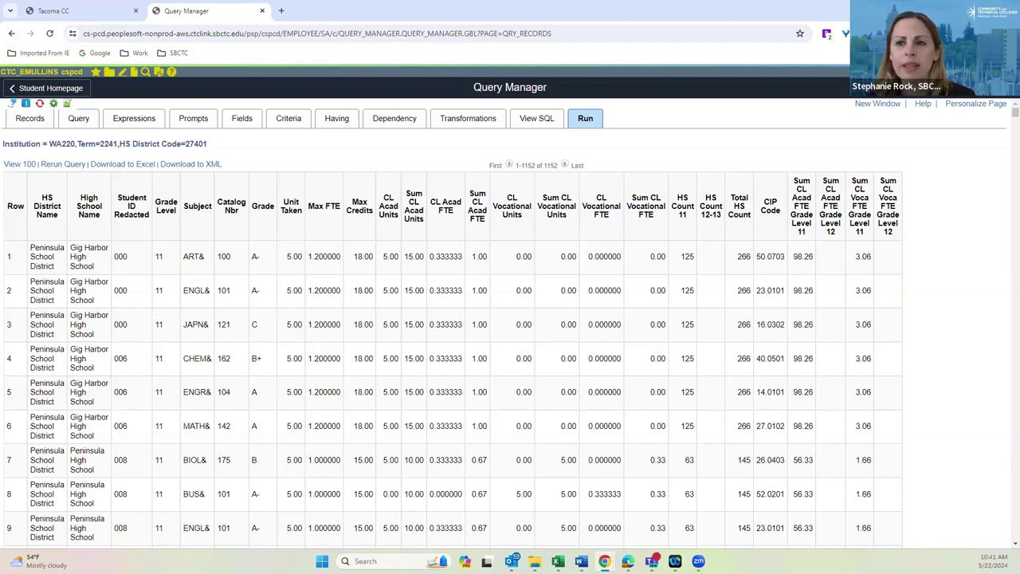
# Move the CIP Code field to column 26 and rerun the query for WA220, term 2241, district 27401 with a blank HS Code
pyautogui.click(188, 118)
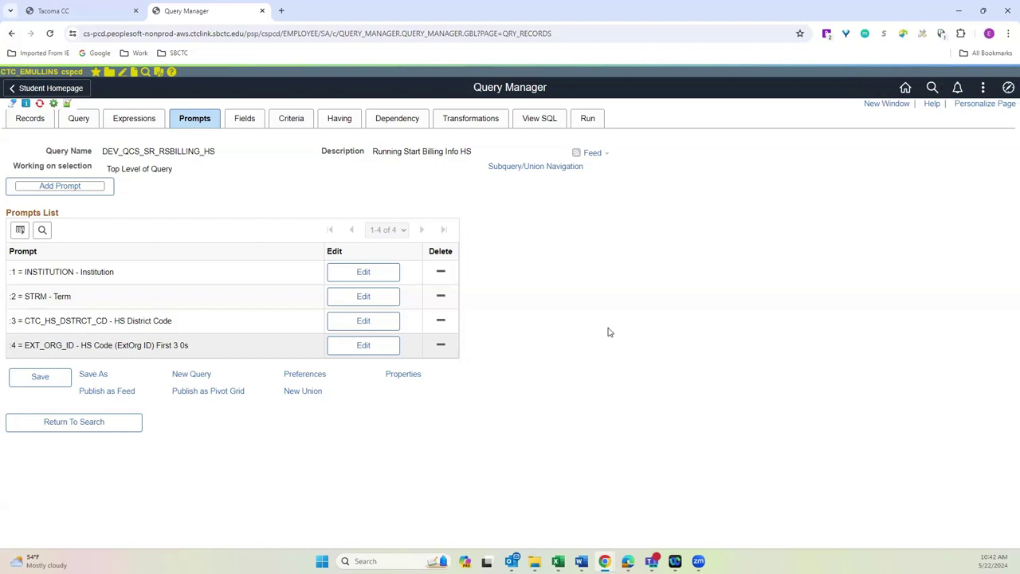
pyautogui.click(234, 121)
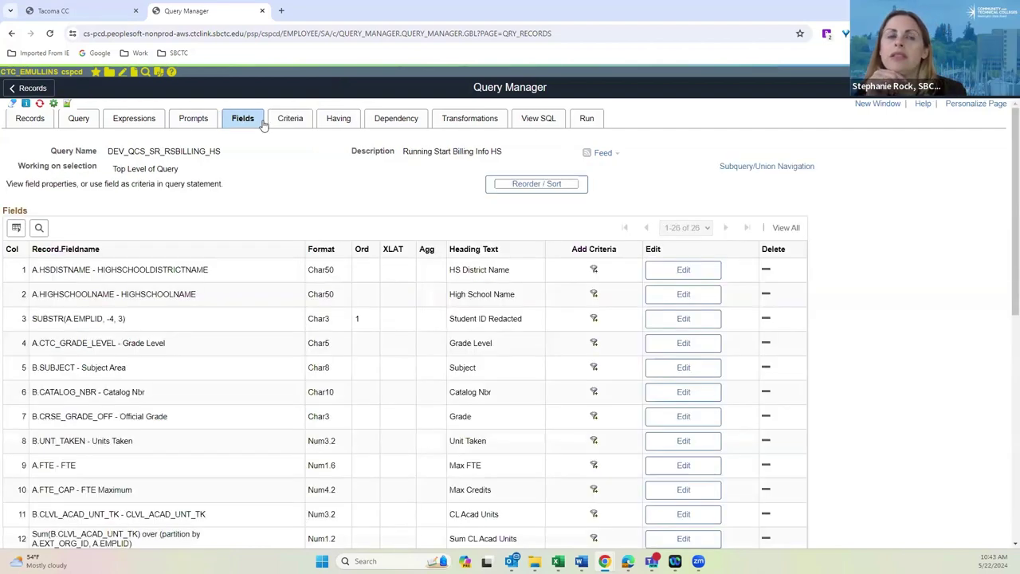
pyautogui.click(529, 187)
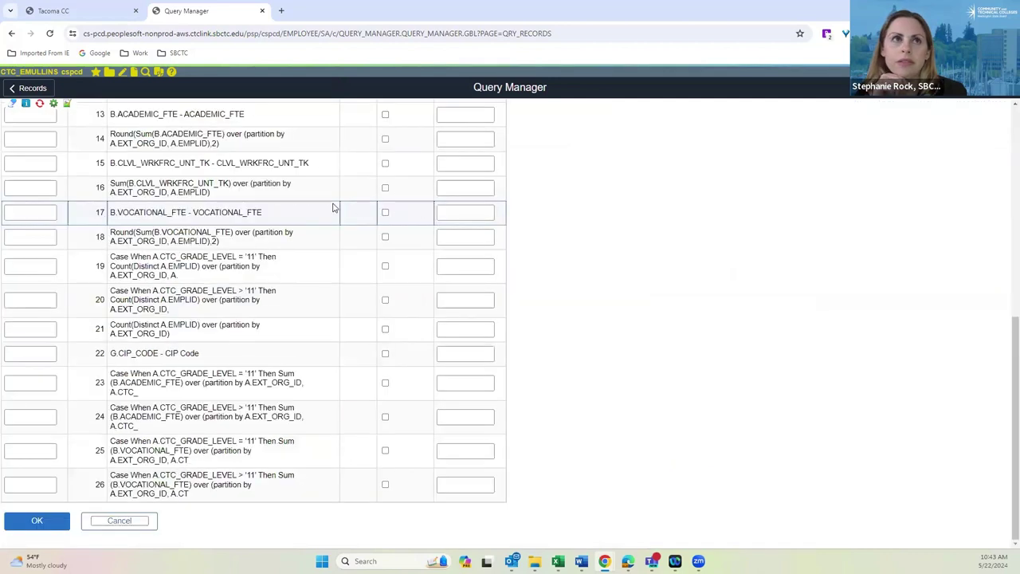
pyautogui.click(31, 351)
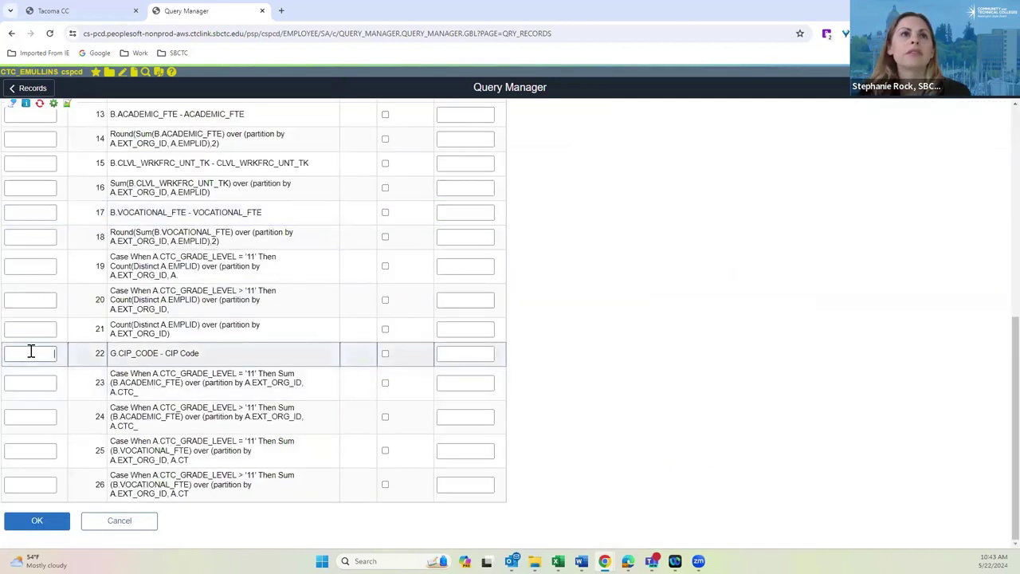
pyautogui.write('26')
pyautogui.click(37, 522)
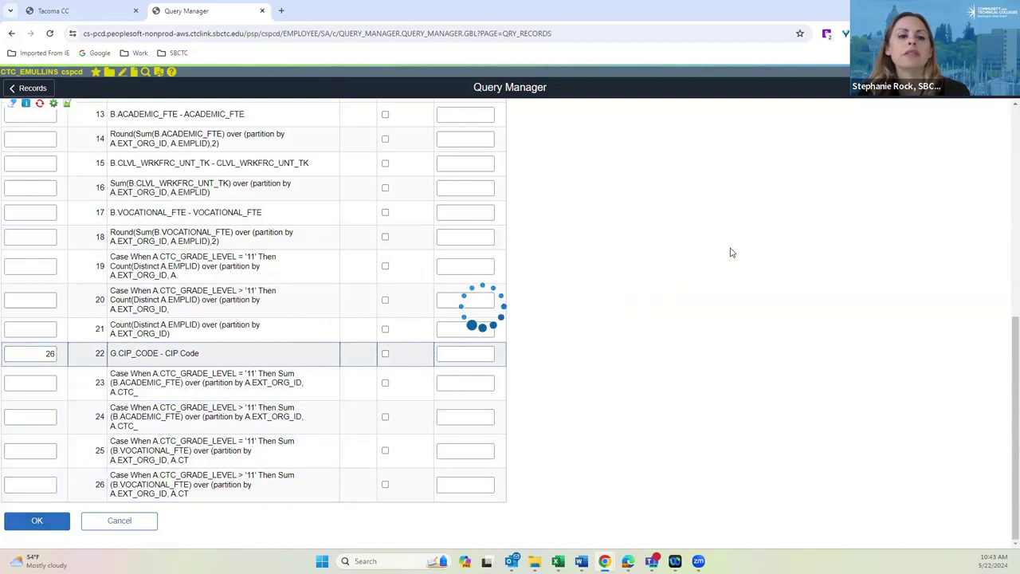
pyautogui.click(588, 119)
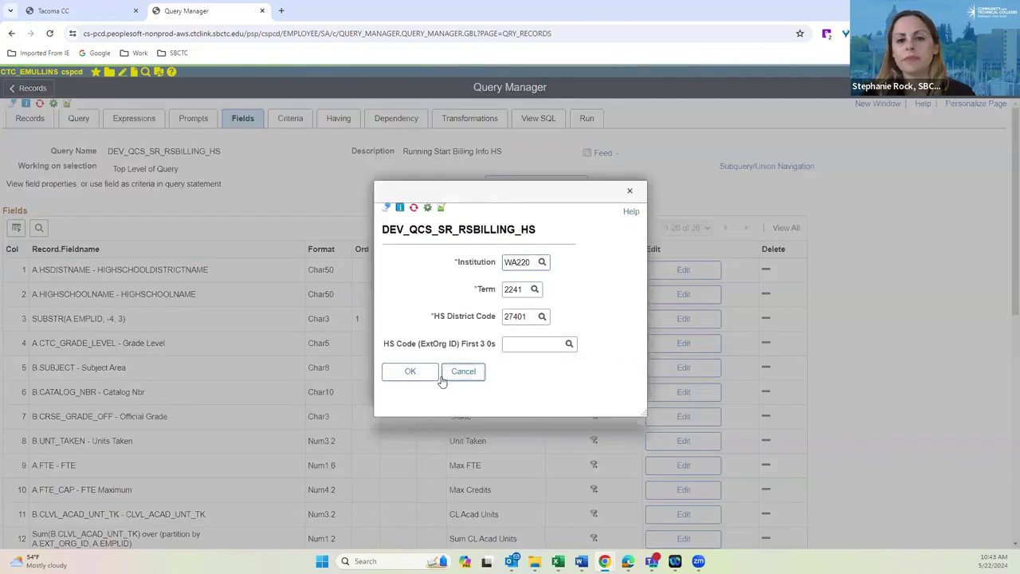
pyautogui.click(425, 374)
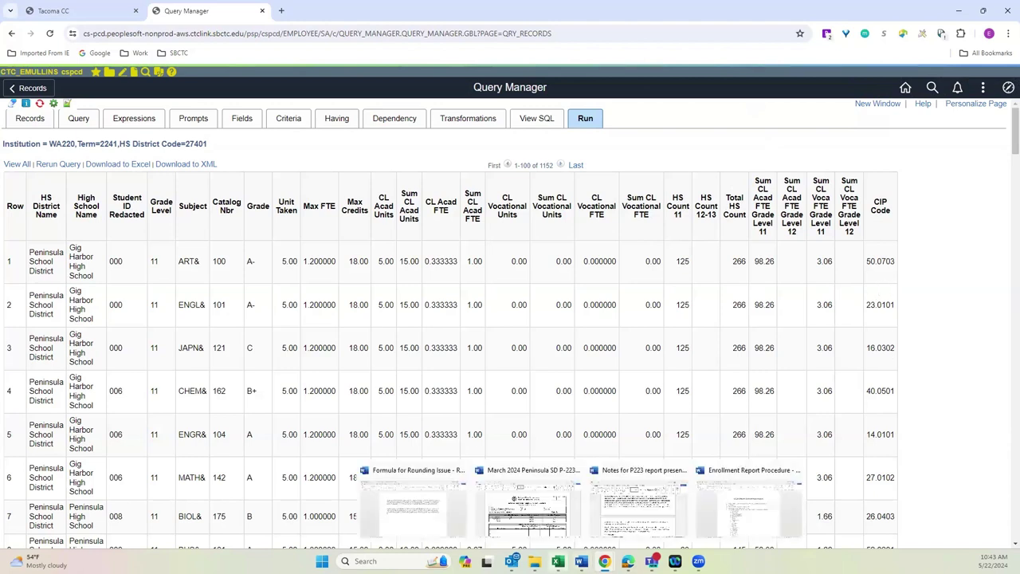
# Switch to the P-223RS form in Word and examine the CIP Code column of the Enrolled Students table, then minimize it
pyautogui.moveTo(581, 561)
pyautogui.click(530, 475)
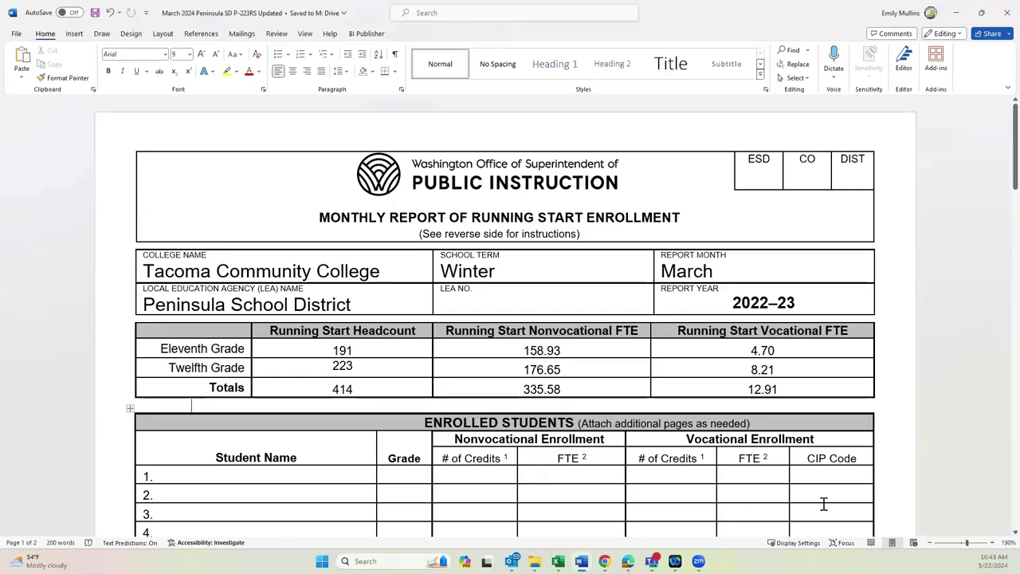
pyautogui.scroll(-2, 849, 429)
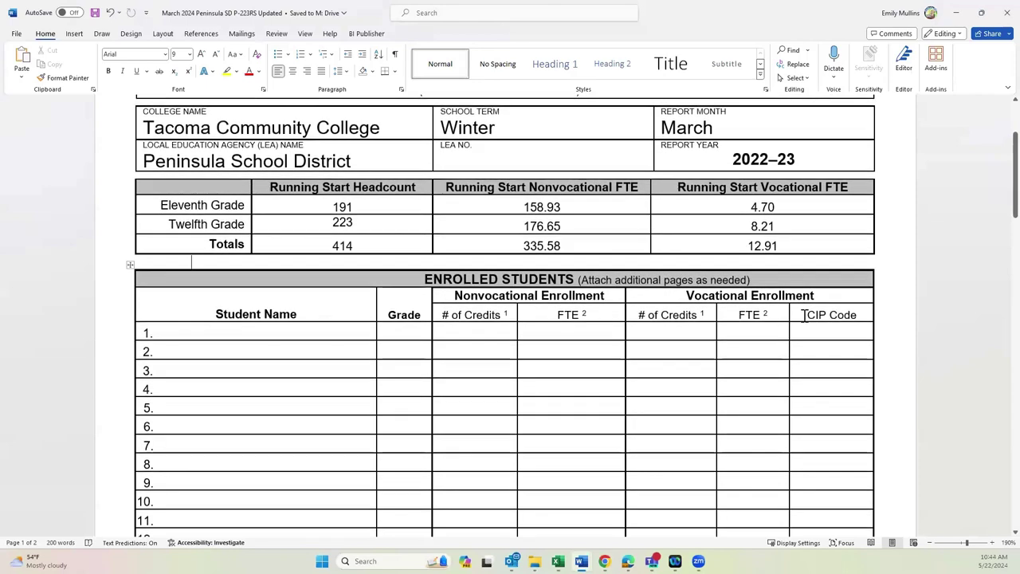
pyautogui.moveTo(803, 315); pyautogui.dragTo(848, 338)
pyautogui.scroll(-1, 847, 327)
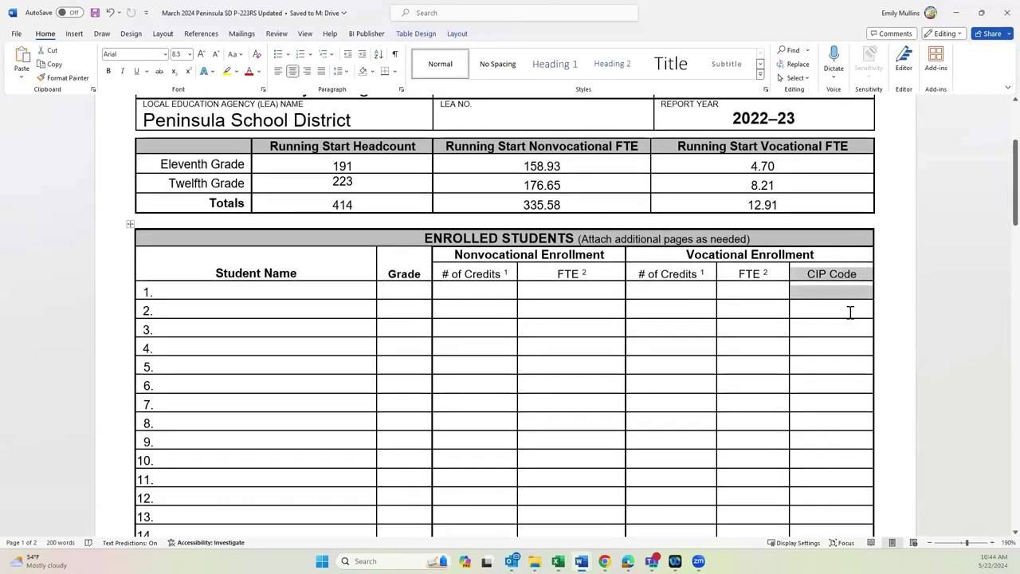
pyautogui.scroll(5, 865, 447)
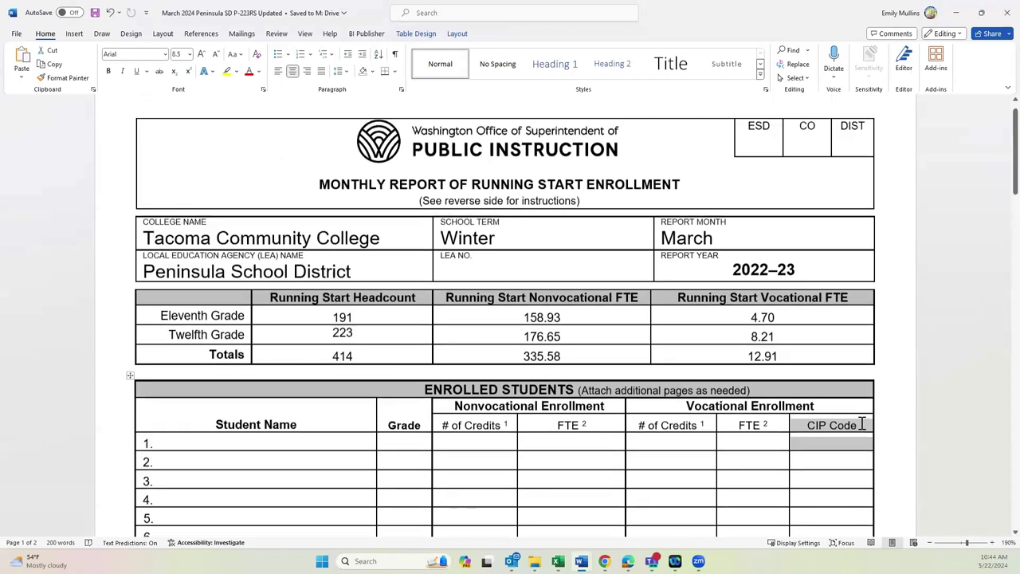
pyautogui.click(972, 8)
pyautogui.click(967, 5)
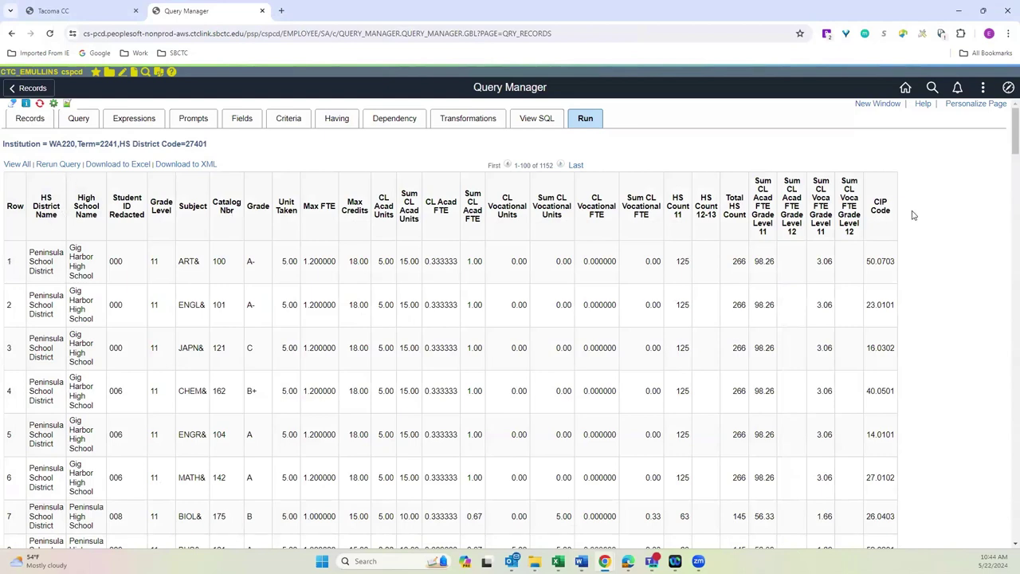
# Switch to RS Spreadsheet to Show in Excel, enlarge the view to 120%, and examine its last columns through Total HS Count
pyautogui.moveTo(558, 561)
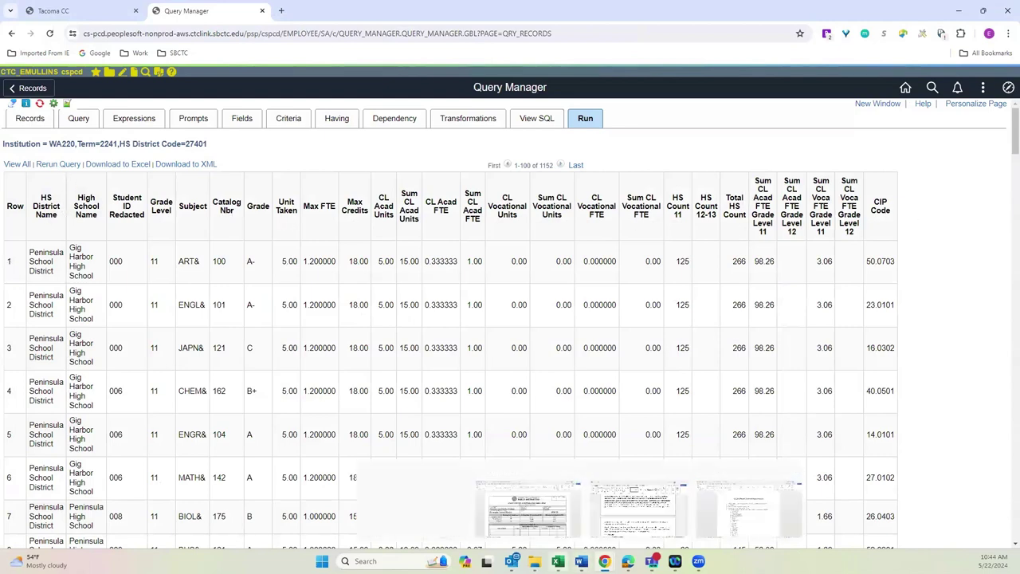
pyautogui.click(422, 502)
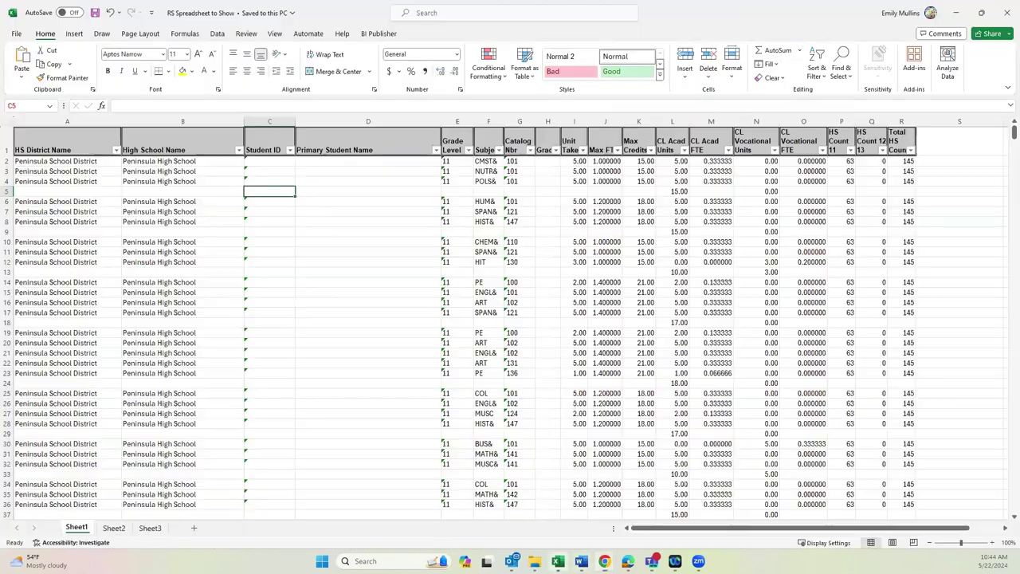
pyautogui.click(1003, 530)
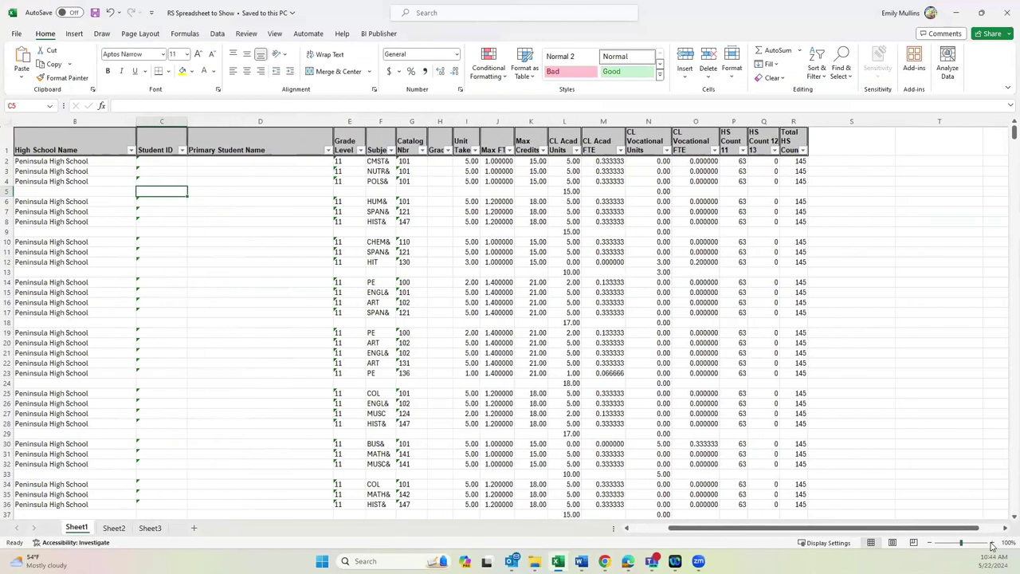
pyautogui.click(993, 542)
pyautogui.click(992, 542)
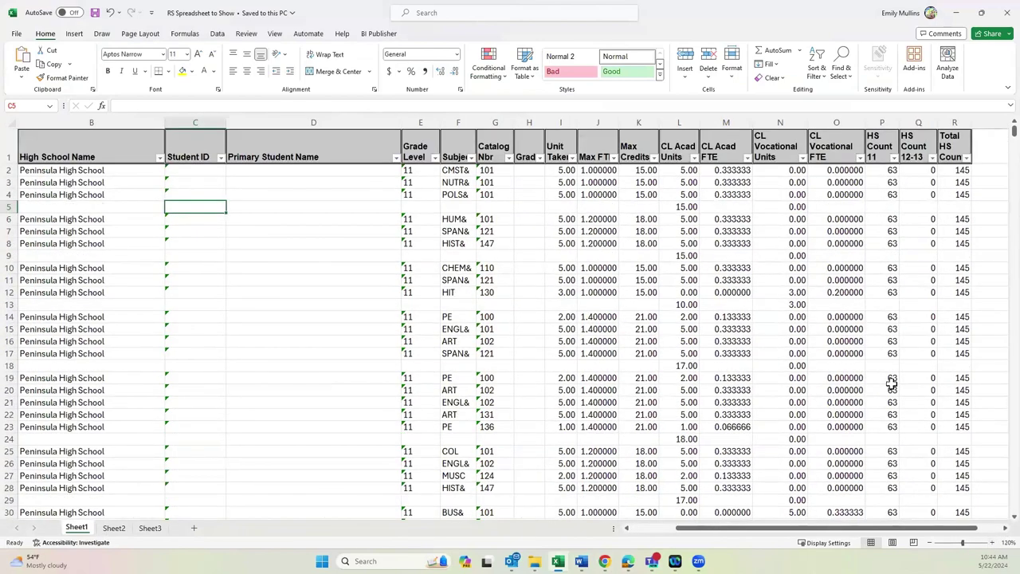
pyautogui.click(981, 155)
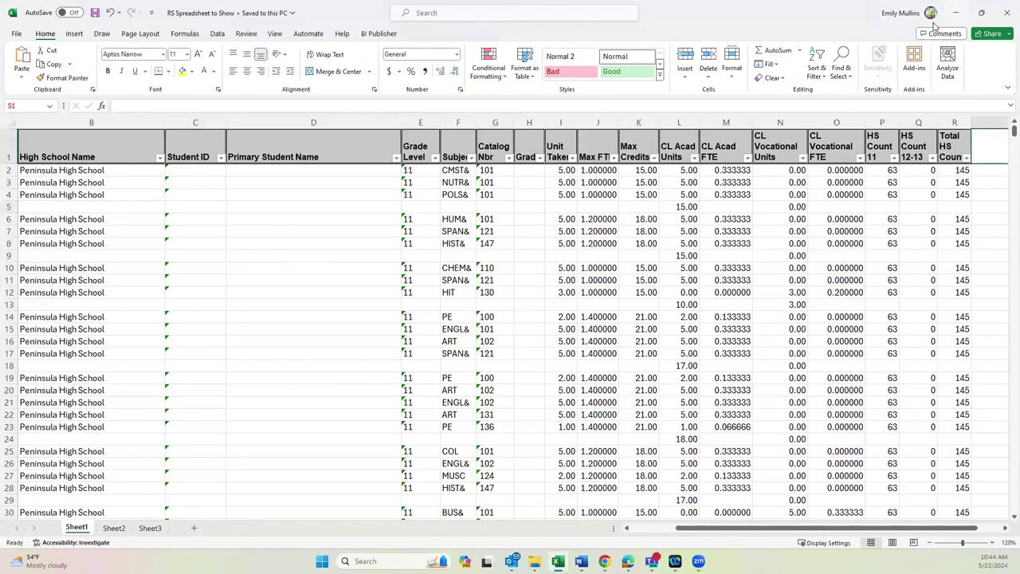
pyautogui.click(956, 13)
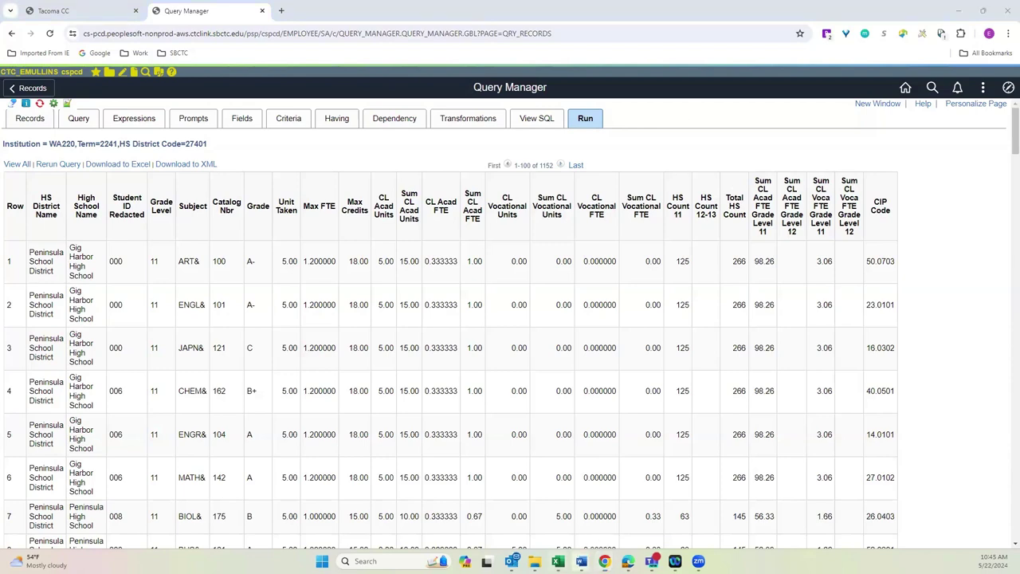
# Review the headcount, nonvocational FTE and vocational FTE summary by grade on the P-223RS form in Word, checking back with the query results
pyautogui.moveTo(582, 561)
pyautogui.click(532, 497)
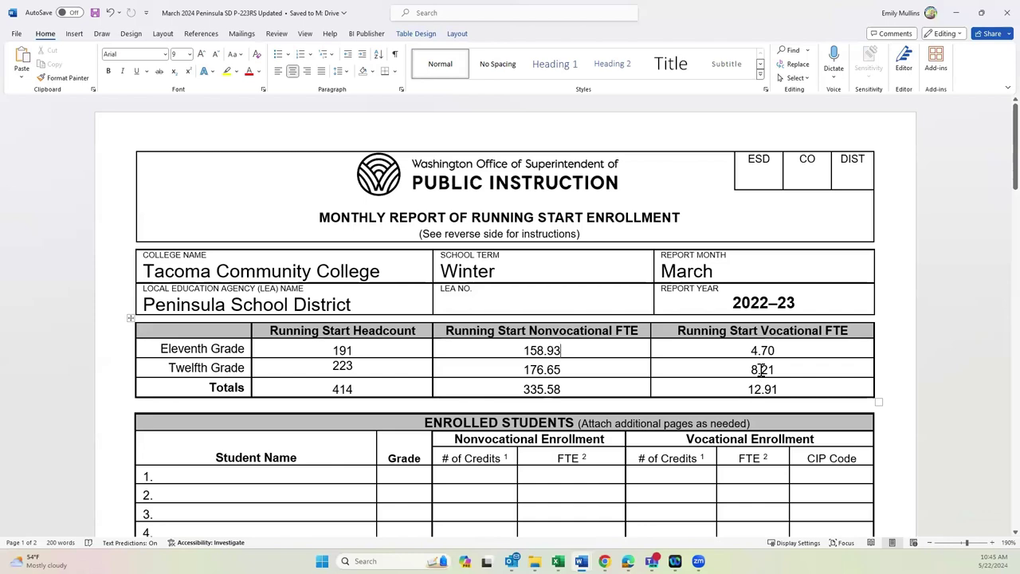
pyautogui.scroll(-1, 815, 421)
pyautogui.scroll(1, 817, 421)
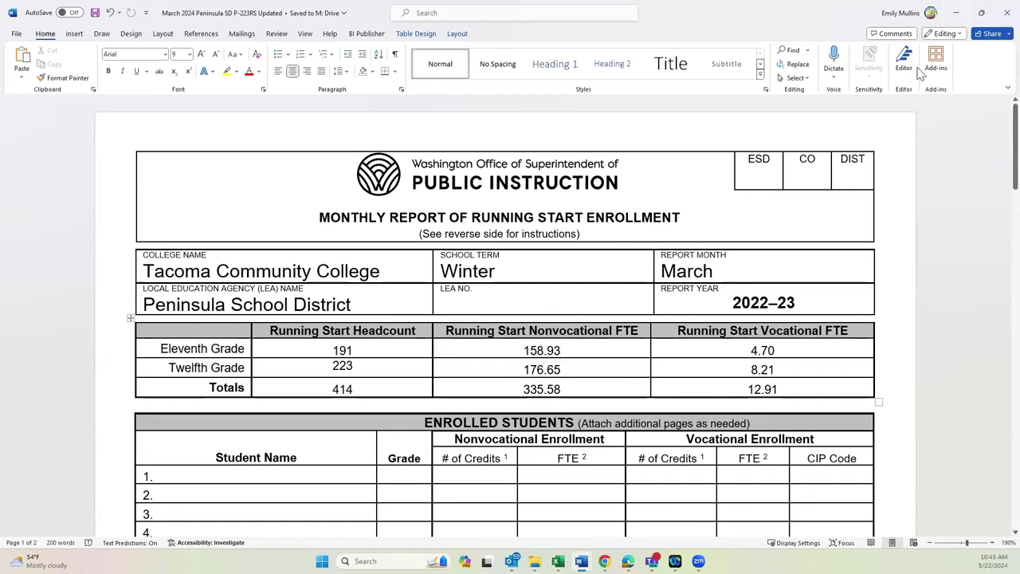
pyautogui.click(958, 15)
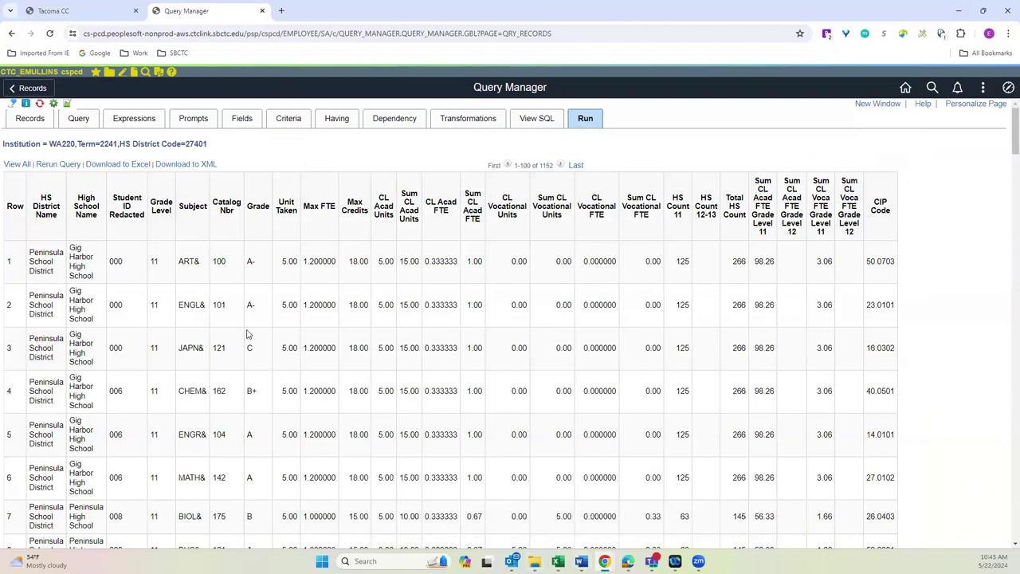
pyautogui.moveTo(581, 561)
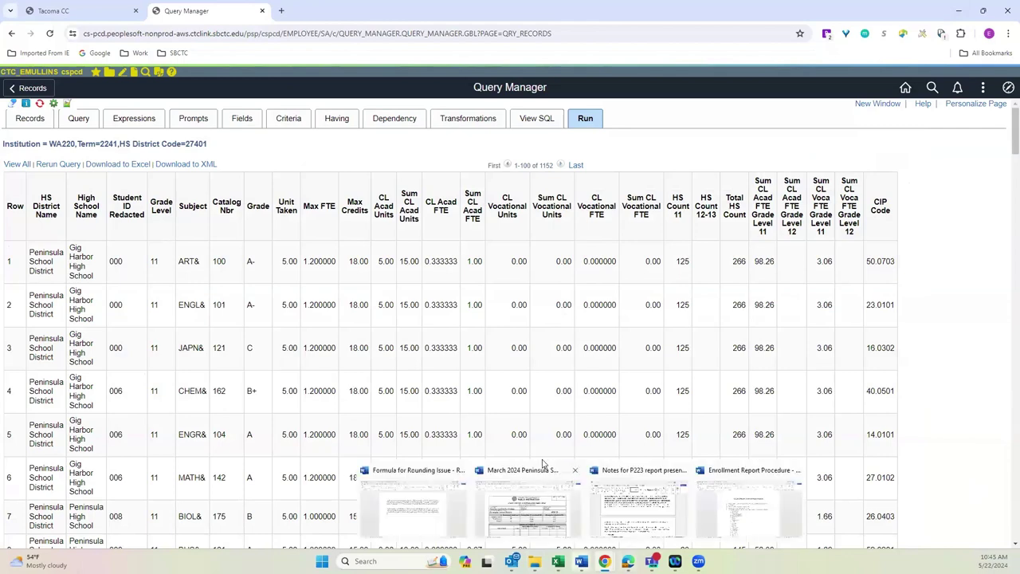
pyautogui.click(516, 478)
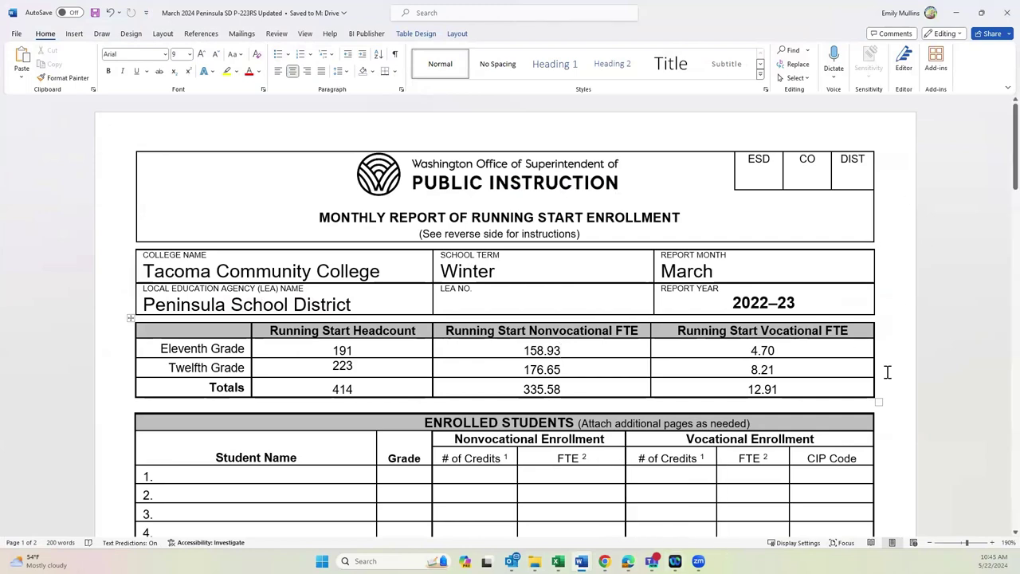
pyautogui.moveTo(646, 364)
pyautogui.mouseDown()
pyautogui.moveTo(797, 399)
pyautogui.moveTo(884, 391)
pyautogui.mouseUp()
pyautogui.click(901, 330)
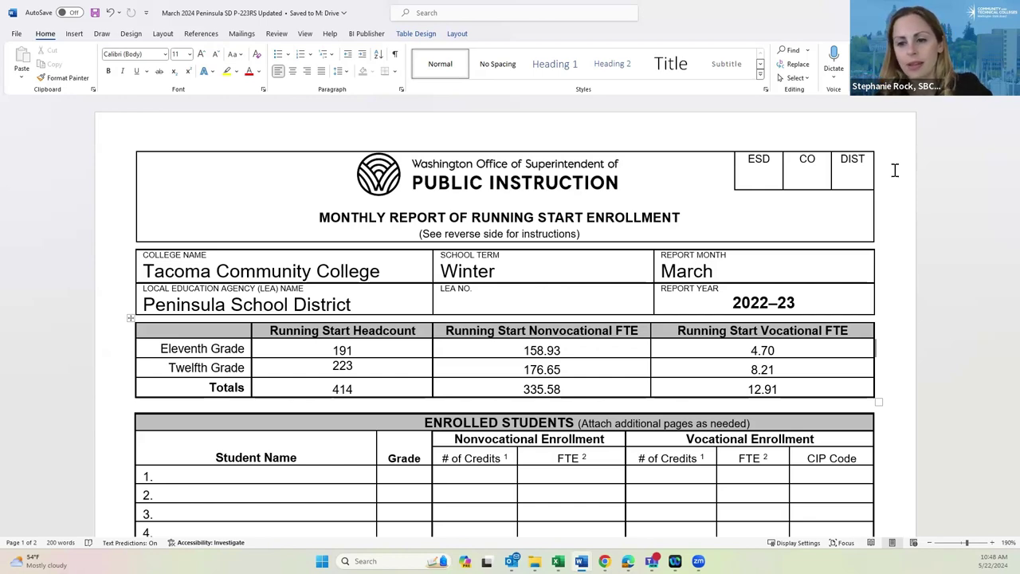
# Compare the query results in Chrome with the columns of the Running Start spreadsheet in Excel, ending on the query results
pyautogui.click(604, 562)
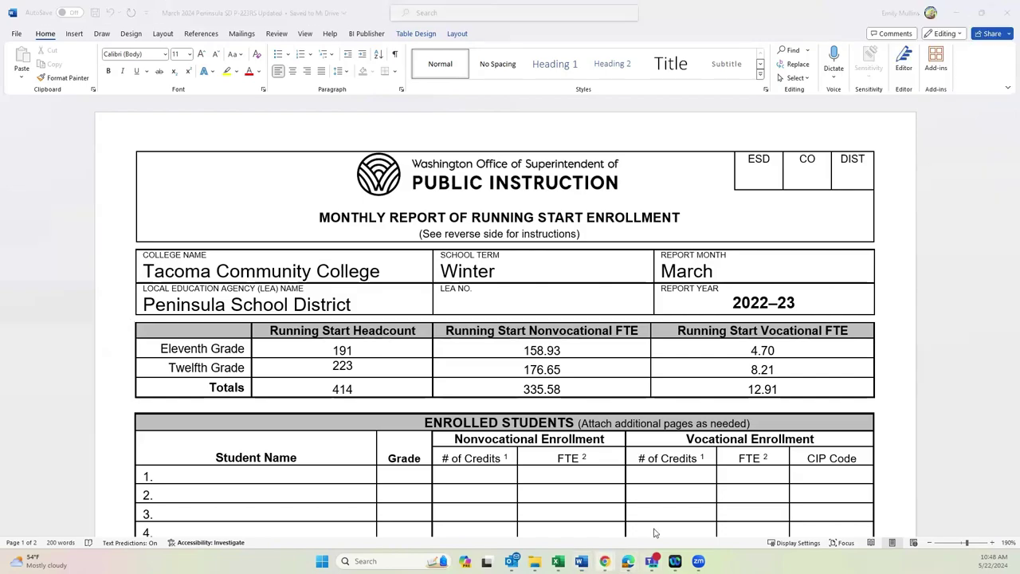
pyautogui.click(939, 476)
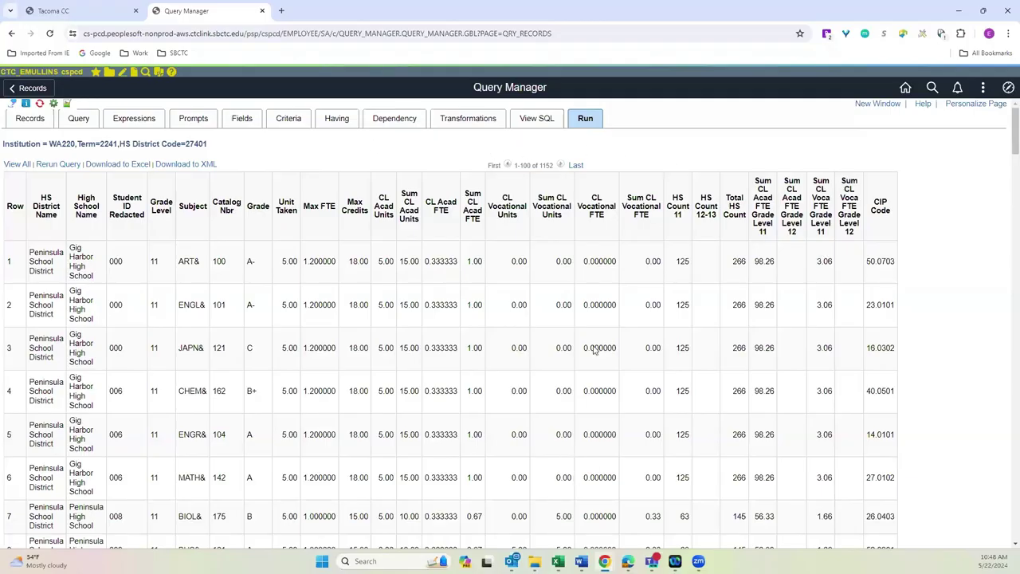
pyautogui.click(558, 561)
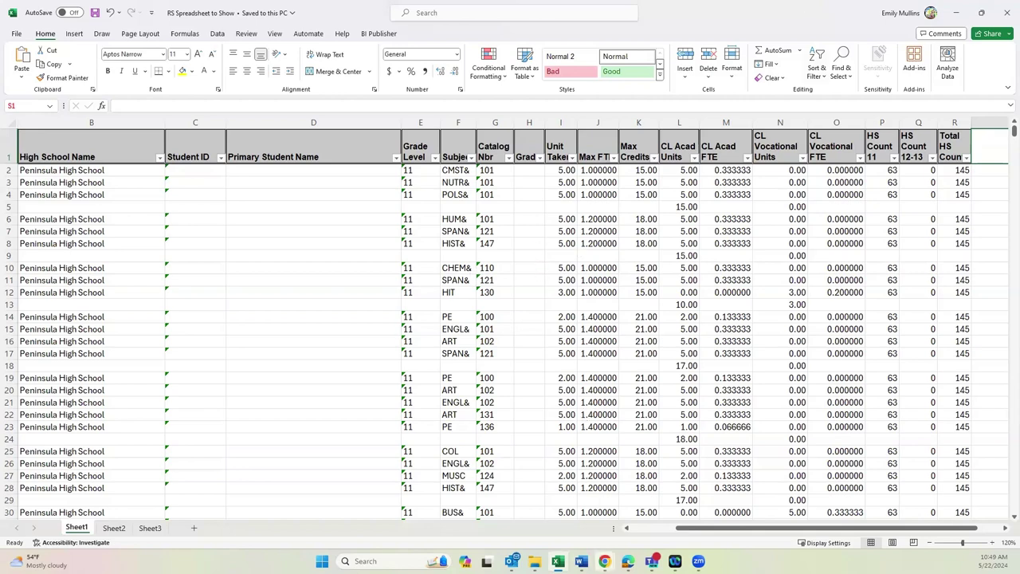
pyautogui.click(604, 561)
pyautogui.click(963, 490)
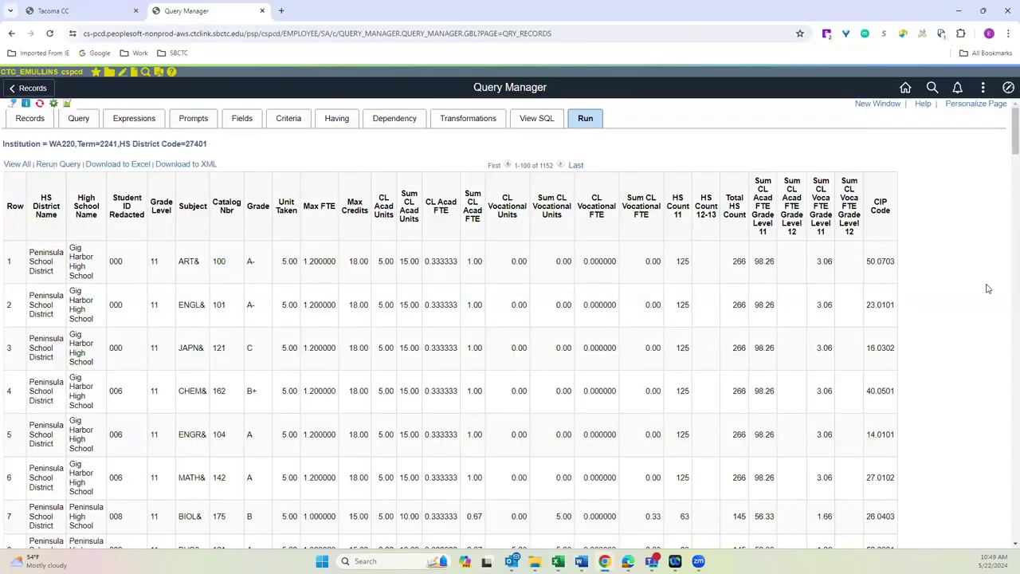